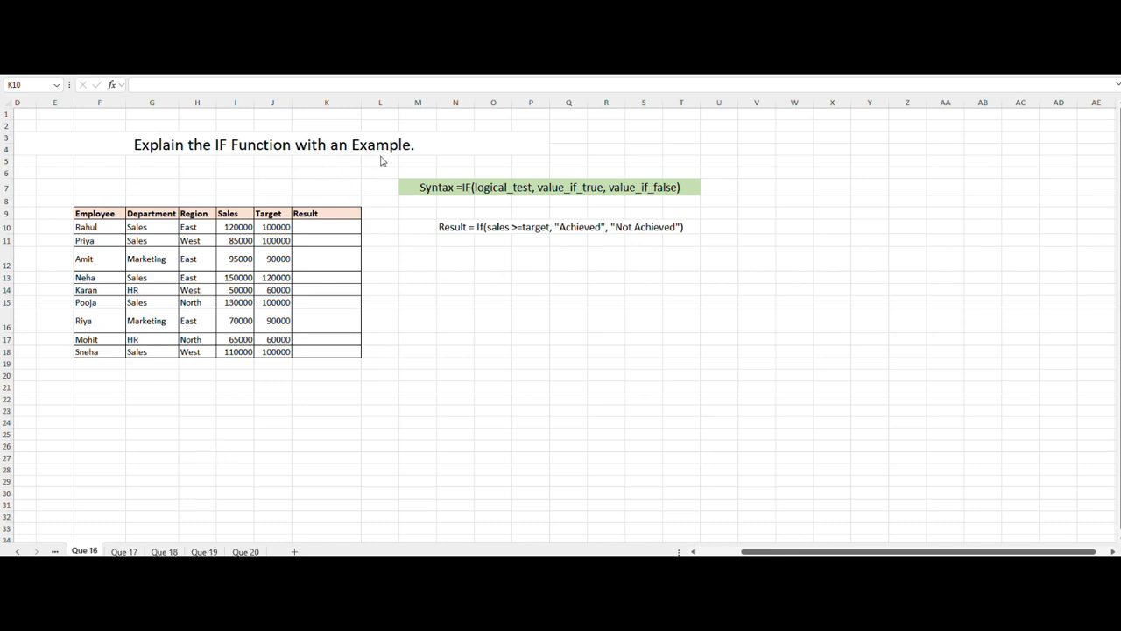
Step: Enter the formula =IF(I10>=J10, "Achieved", "Not Achieved") in the first Result cell K10
click(419, 228)
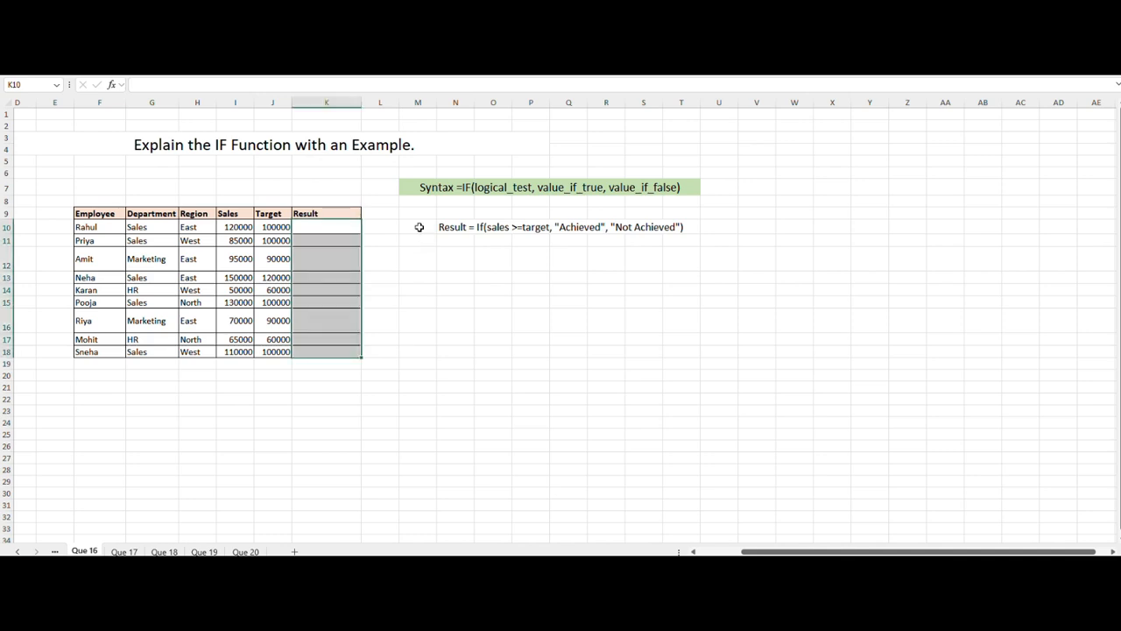
click(415, 281)
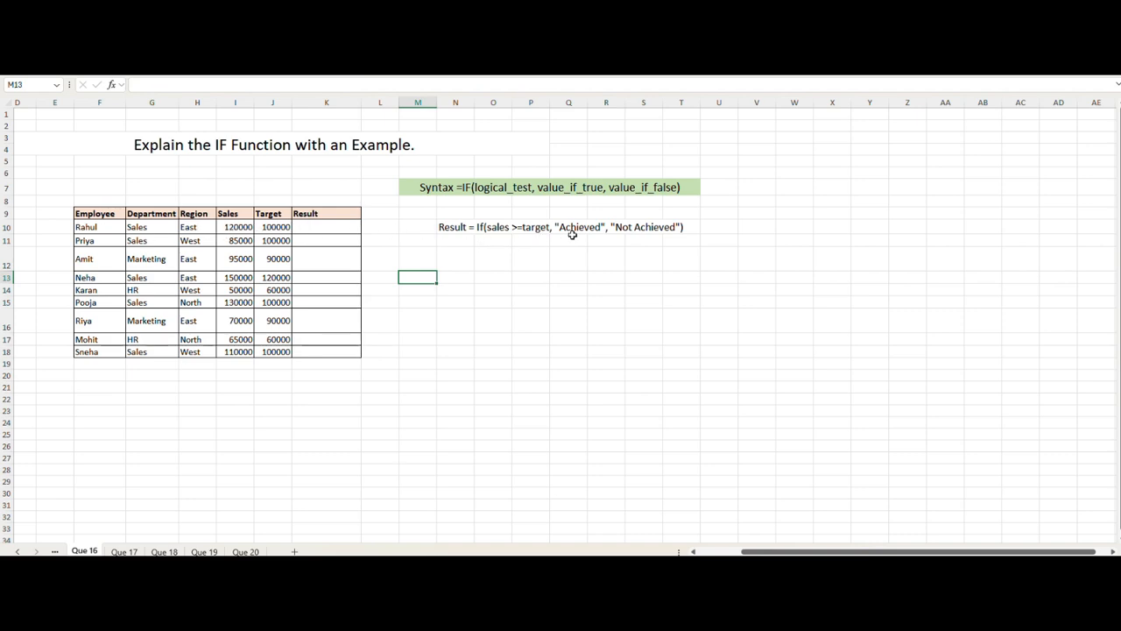
click(343, 231)
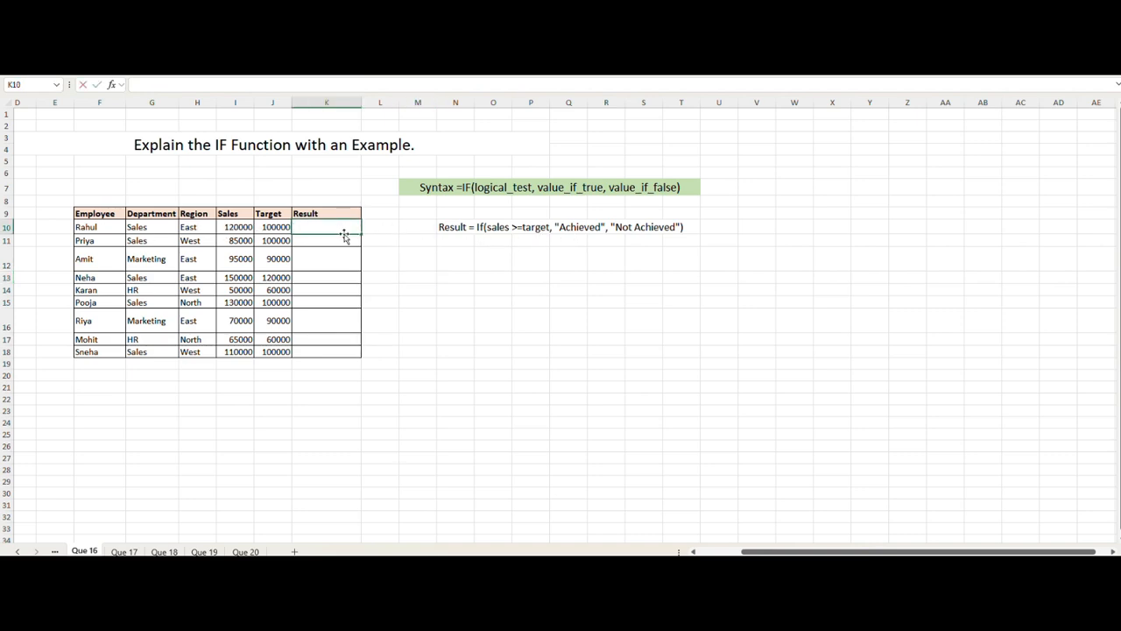
text(=if)
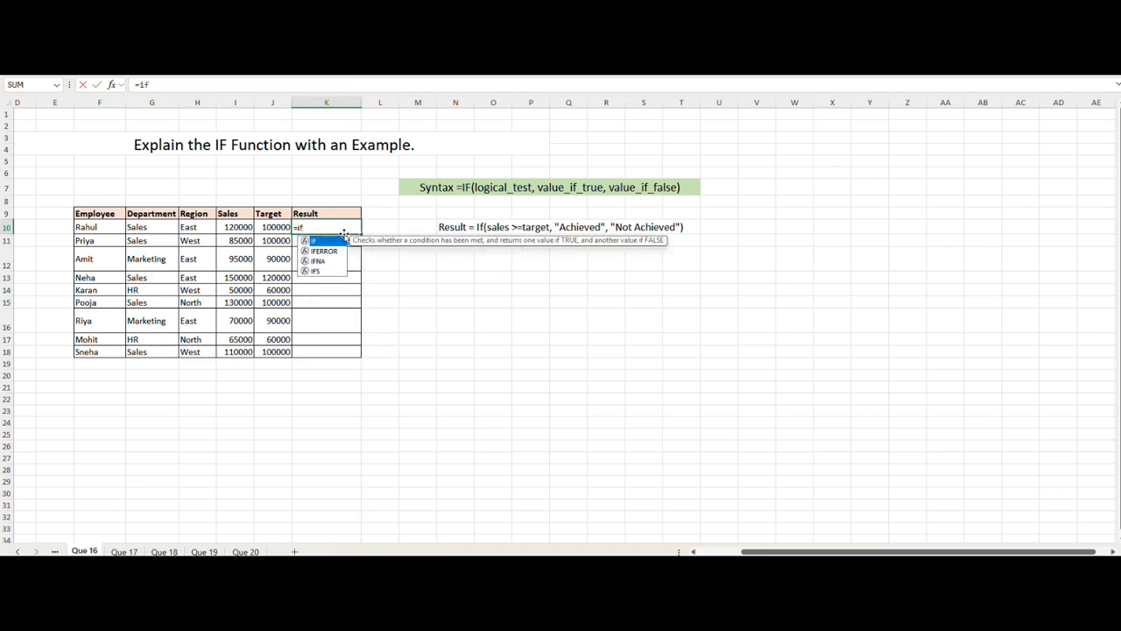
key(Tab)
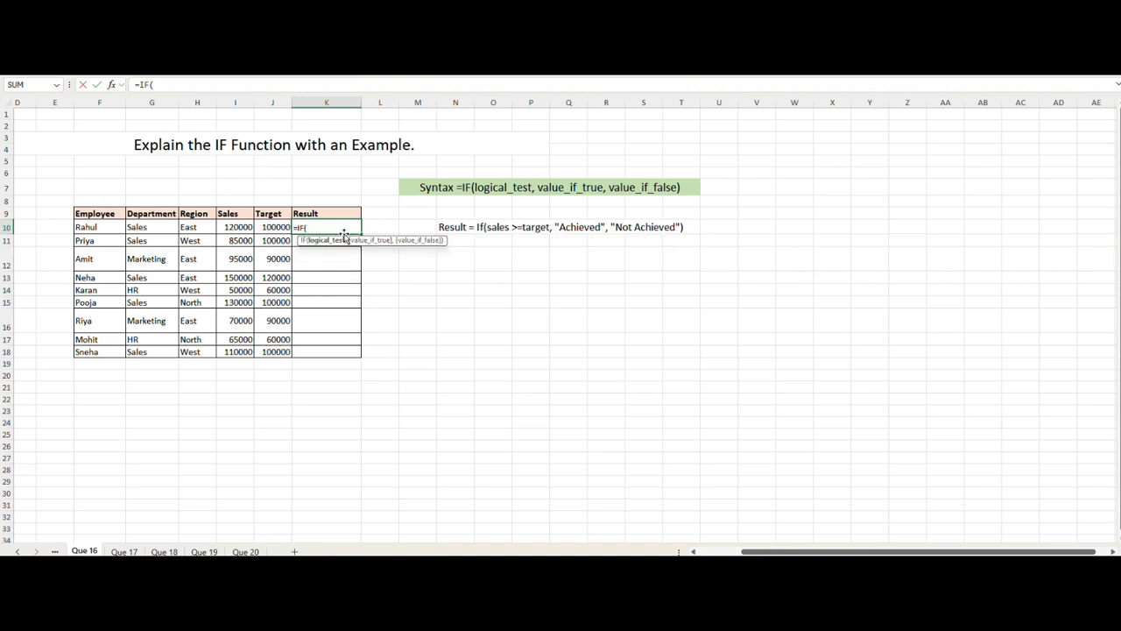
click(242, 227)
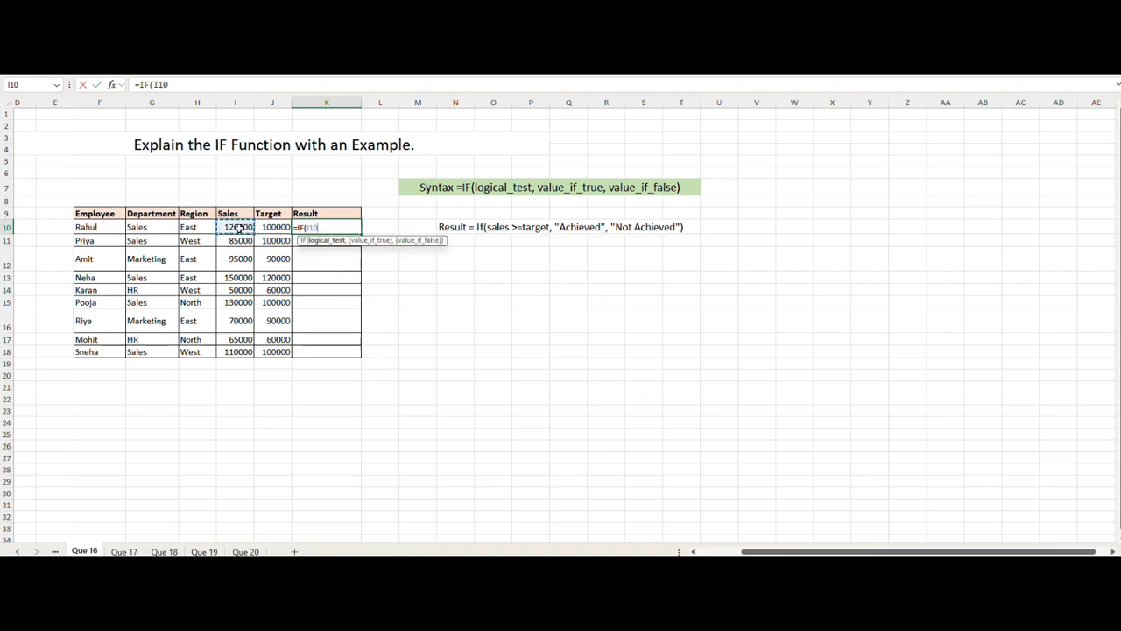
text(>=)
click(263, 229)
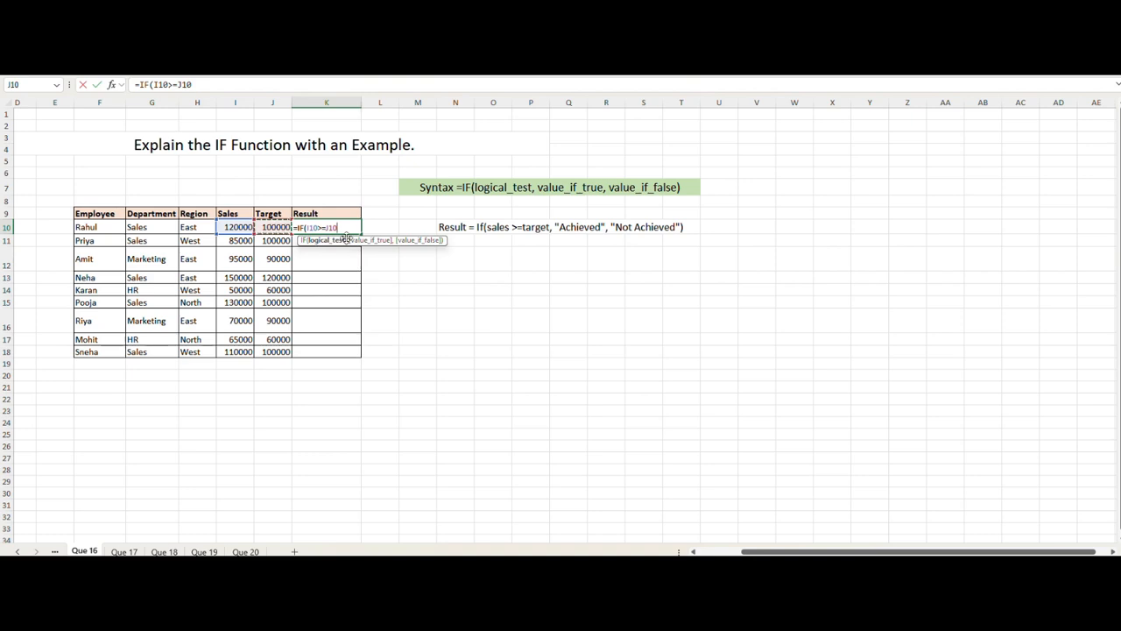
text(,)
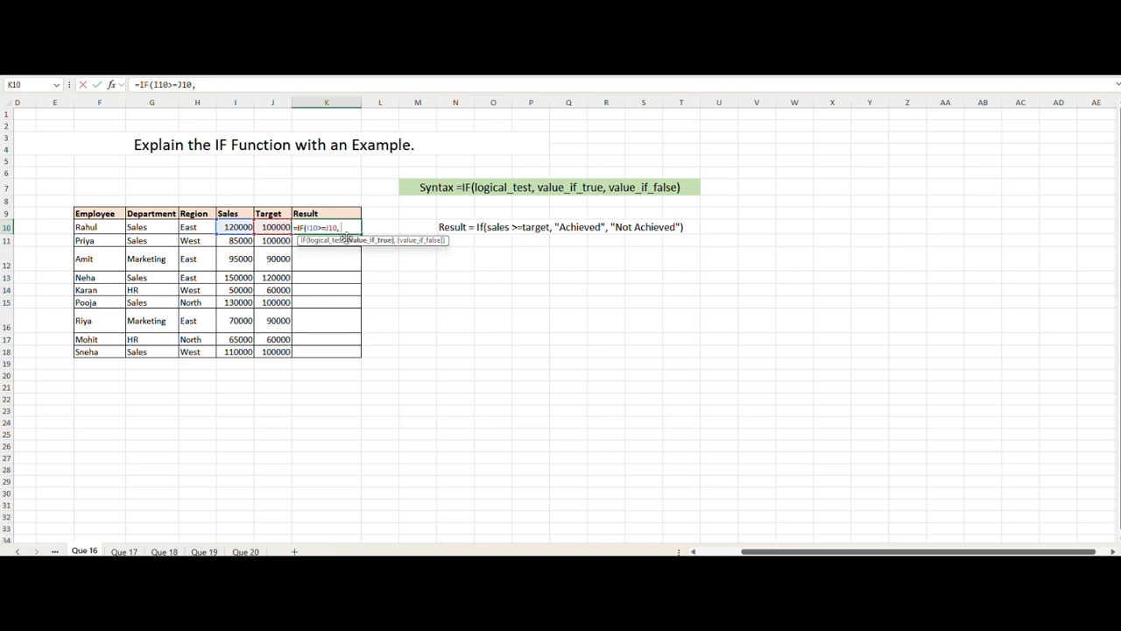
text( "Achieved", ")
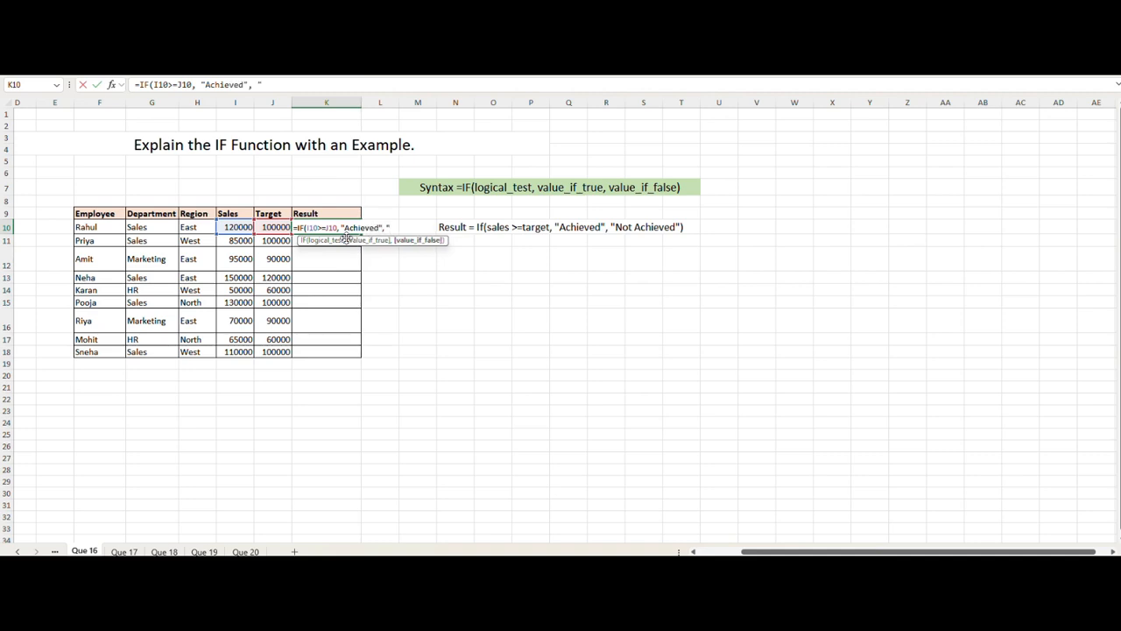
text(Not Ach)
text(ieved")
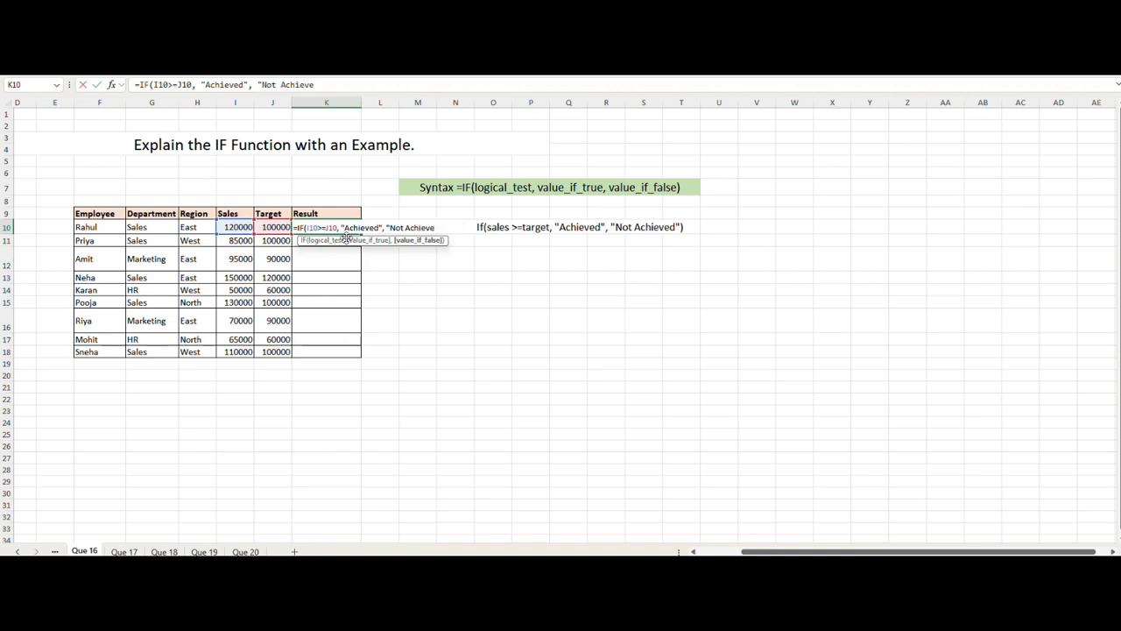
text())
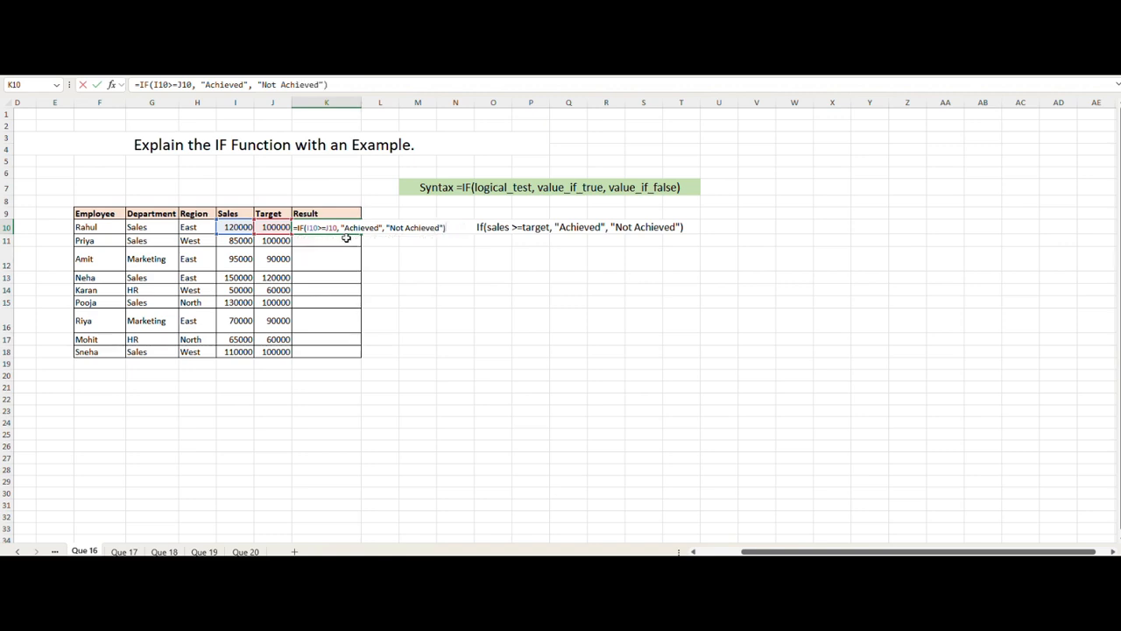
key(Return)
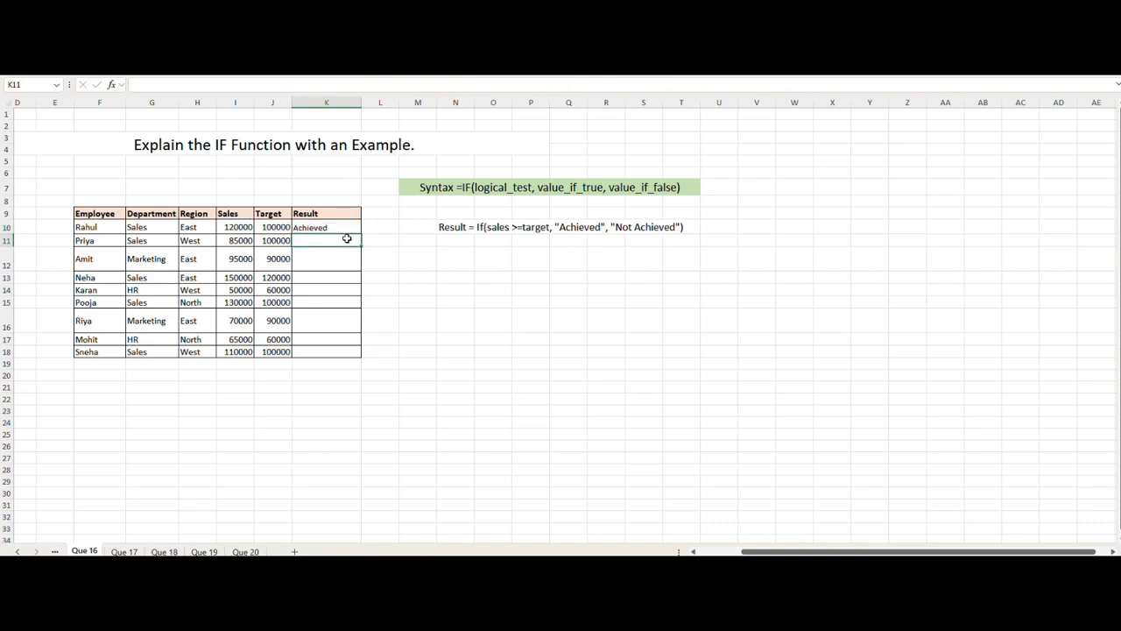
Step: Copy the IF formula from K10 down to K11 for the second employee
click(329, 226)
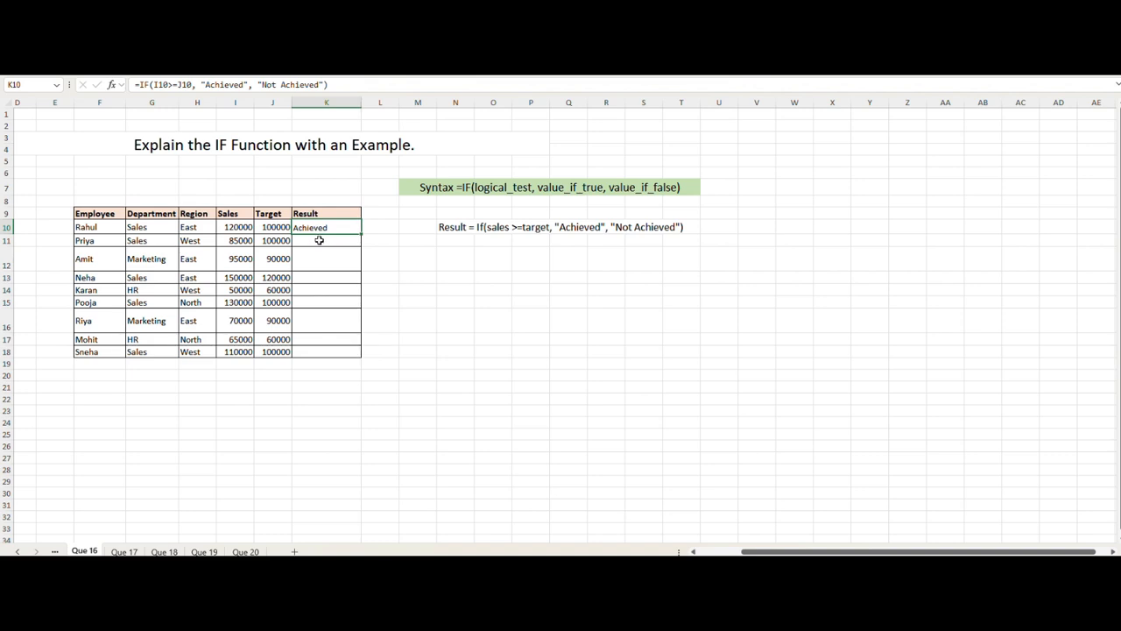
click(232, 245)
click(262, 242)
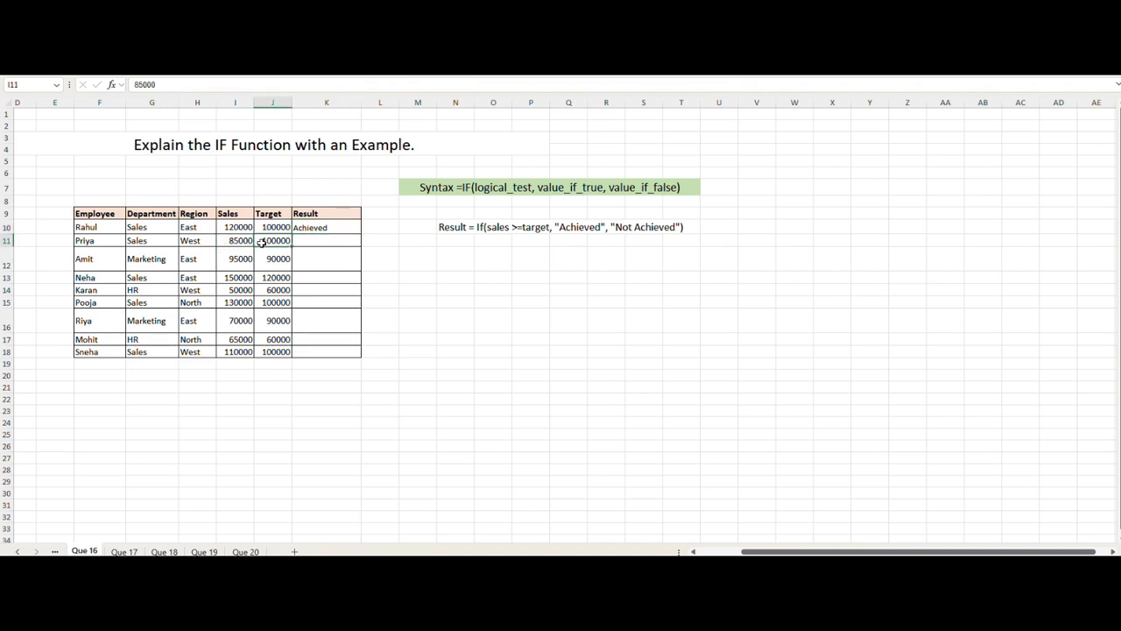
click(336, 230)
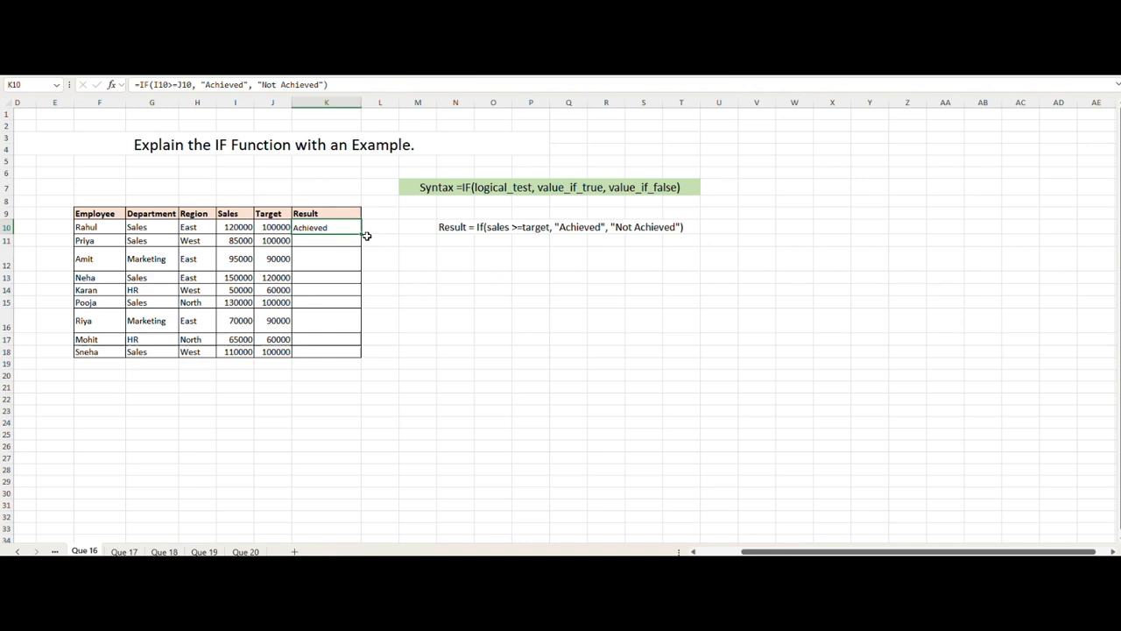
drag(359, 234, 358, 245)
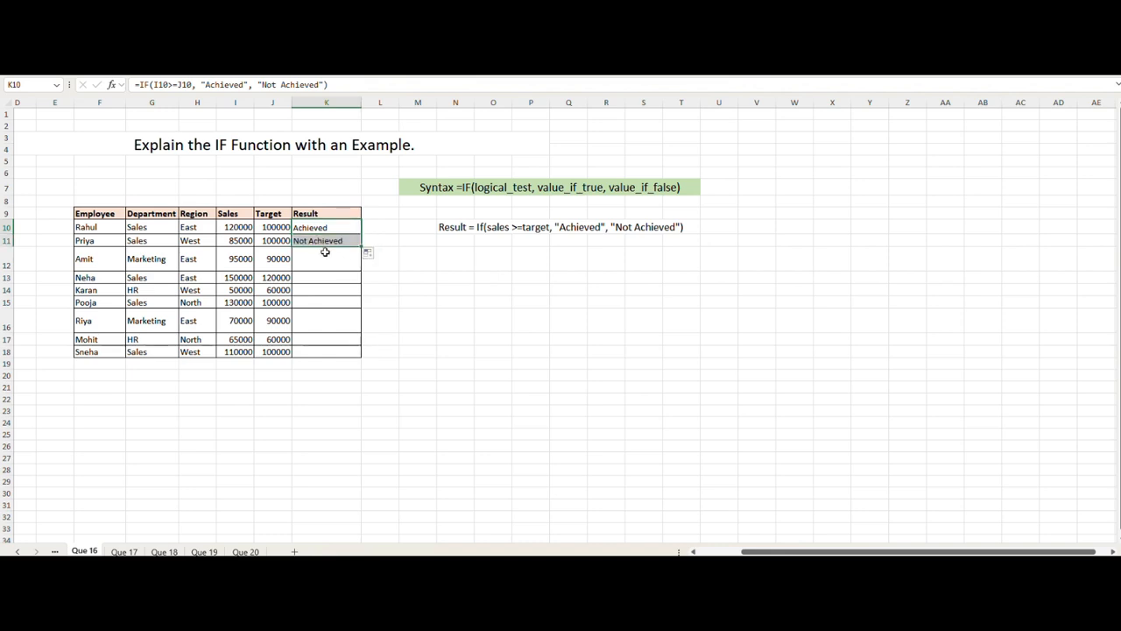
click(341, 243)
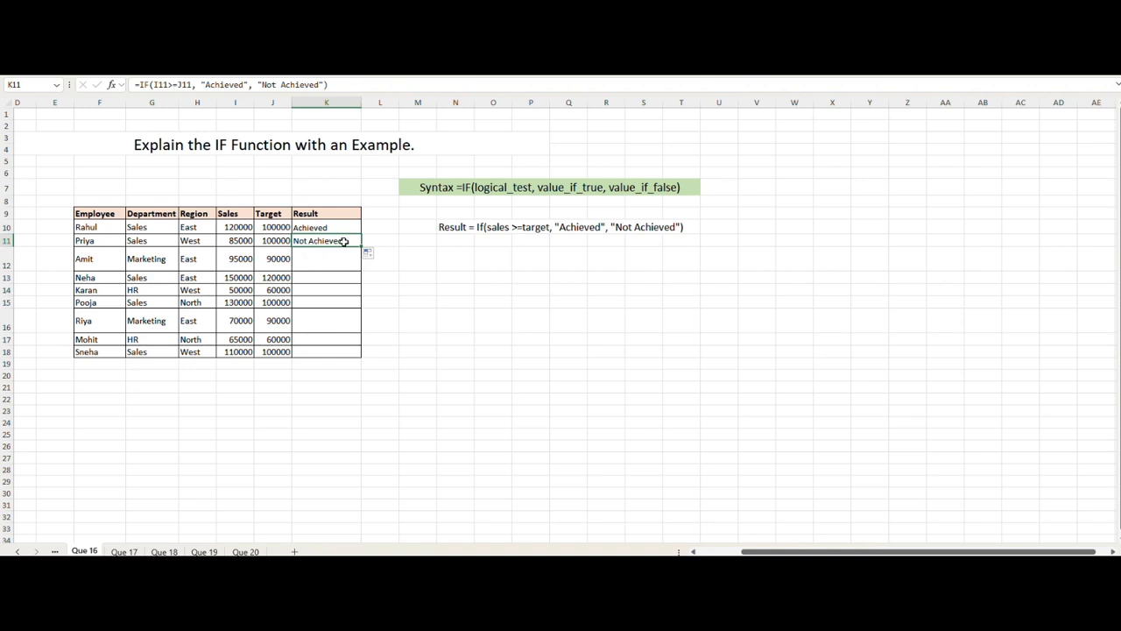
Step: Fill the IF formula from K11 down through K18 for the remaining employees
double_click(313, 246)
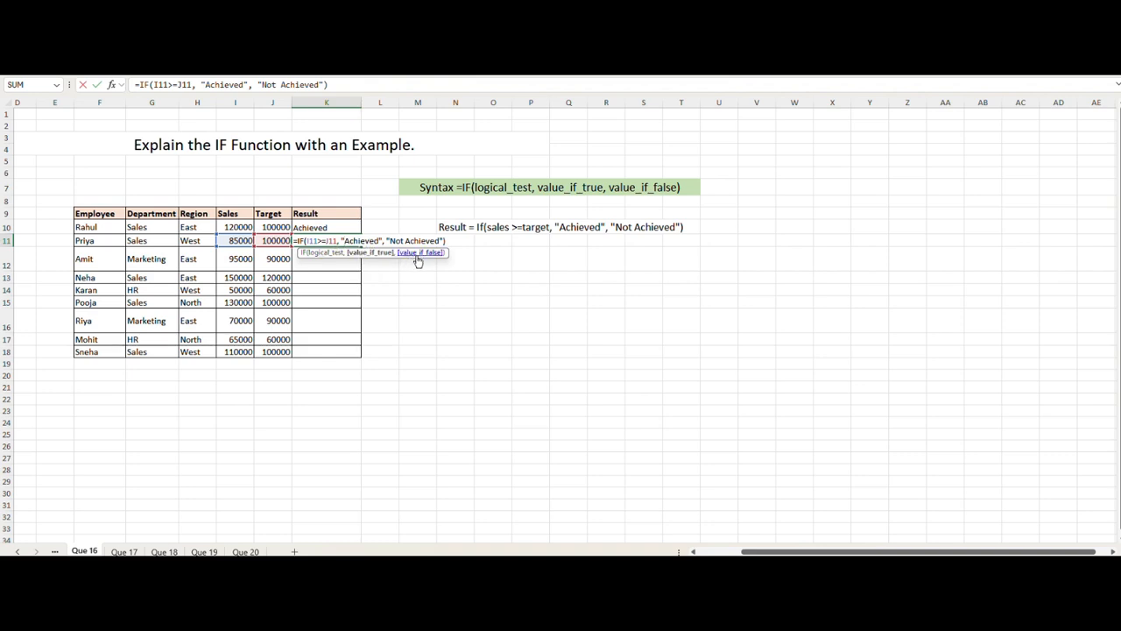
click(411, 290)
click(342, 242)
drag(360, 248, 361, 357)
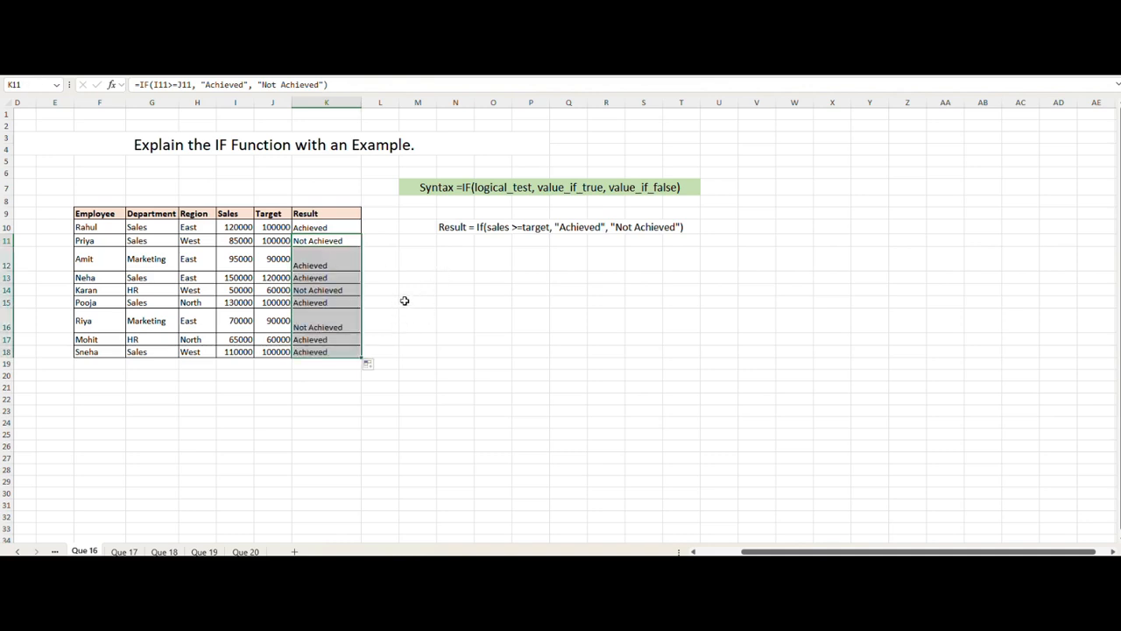
click(480, 268)
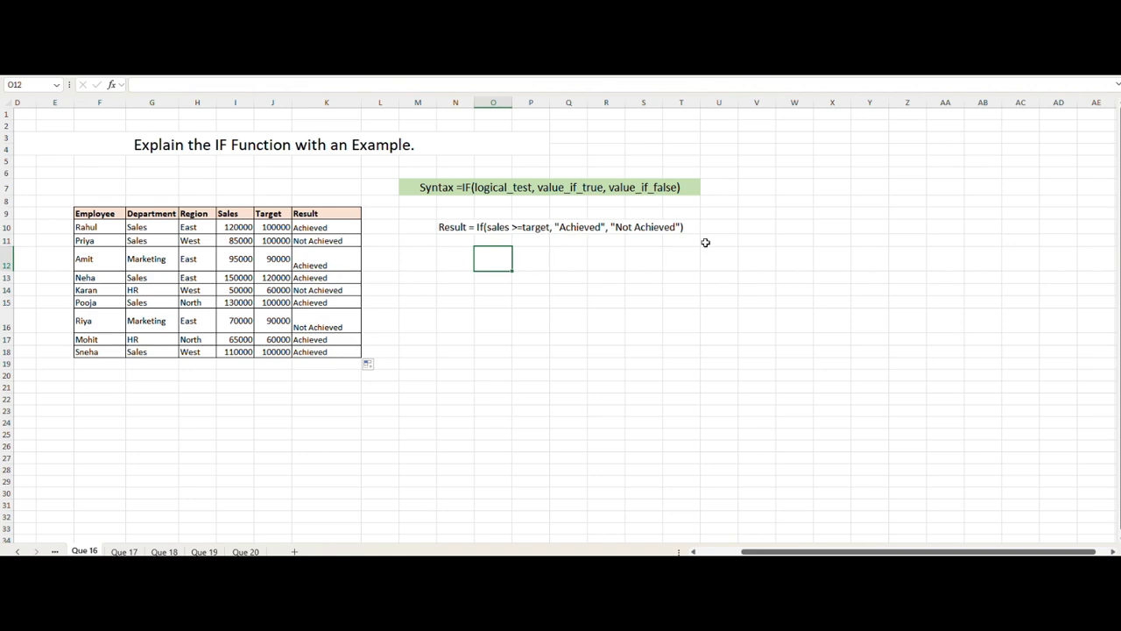
Step: Open the Que 17 sheet and examine the Sales values of the Sales department rows
click(124, 552)
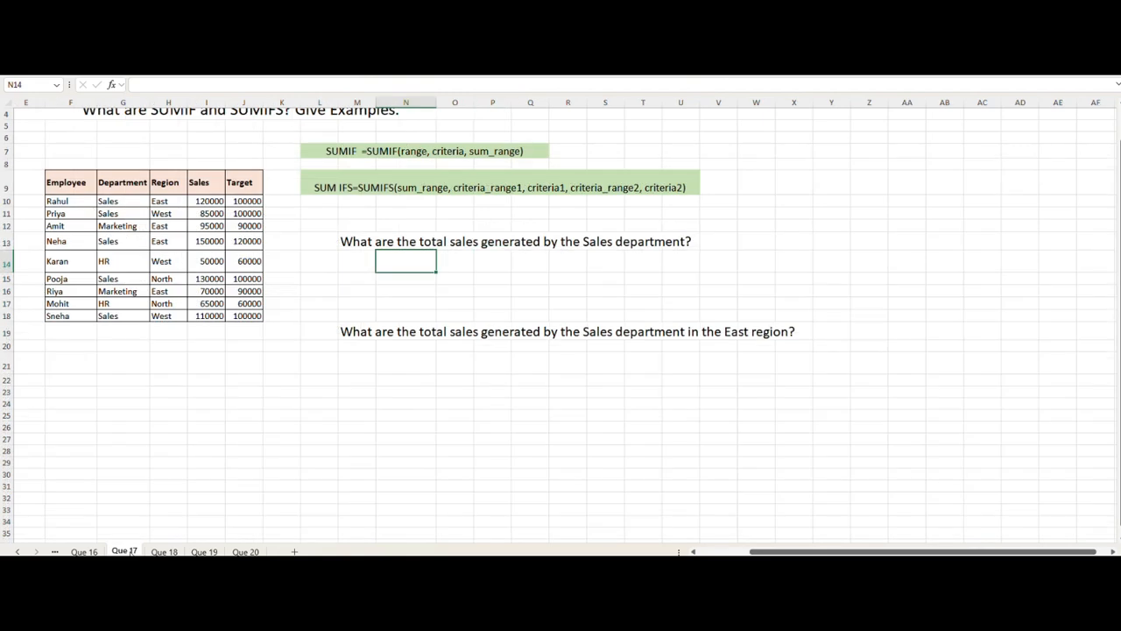
scroll(359, 421, up, 1)
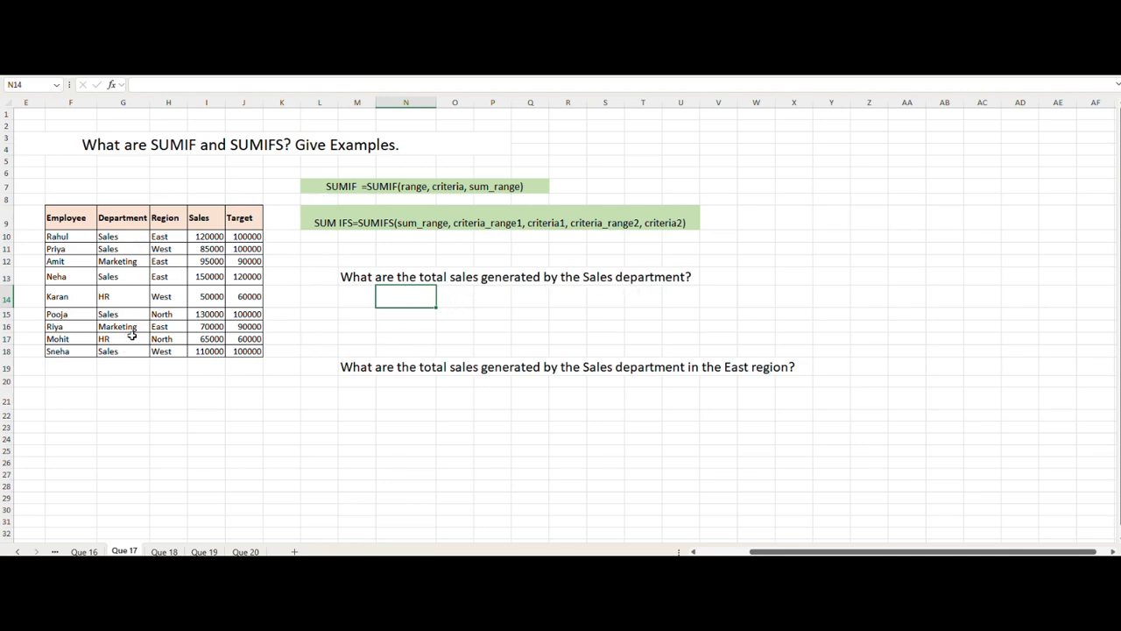
click(203, 237)
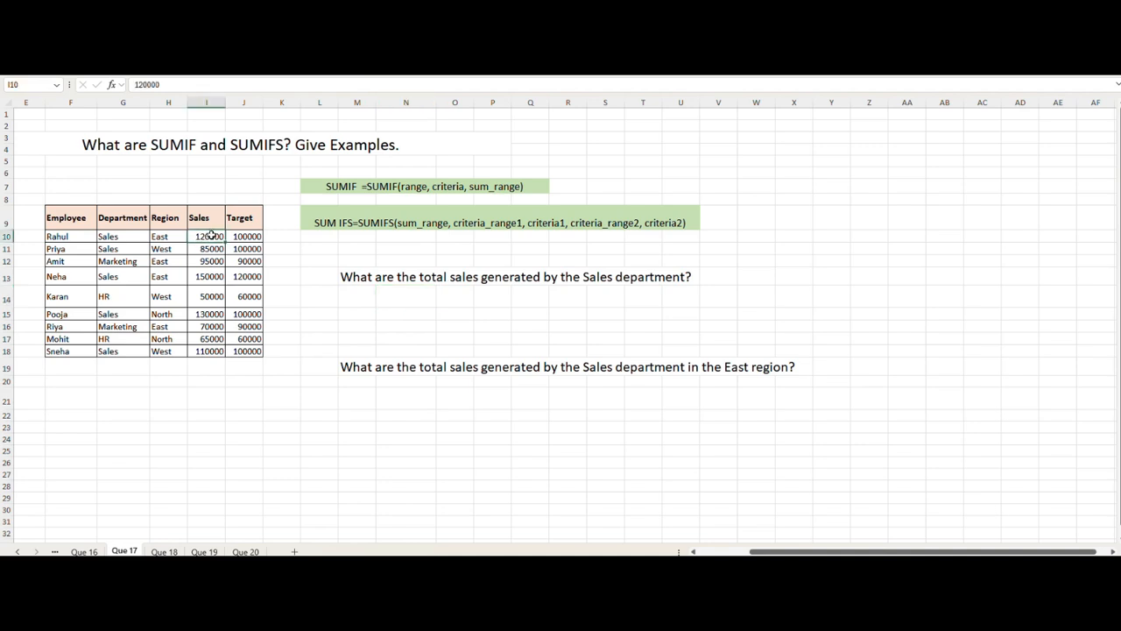
ctrl+click(207, 248)
ctrl+click(207, 315)
ctrl+click(207, 351)
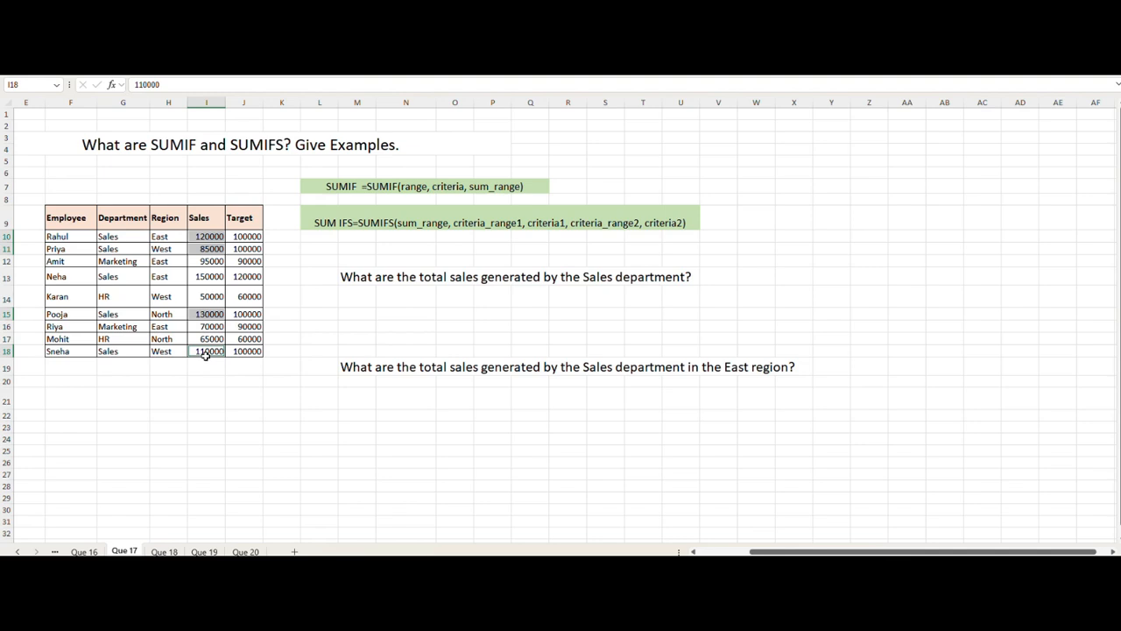
click(378, 313)
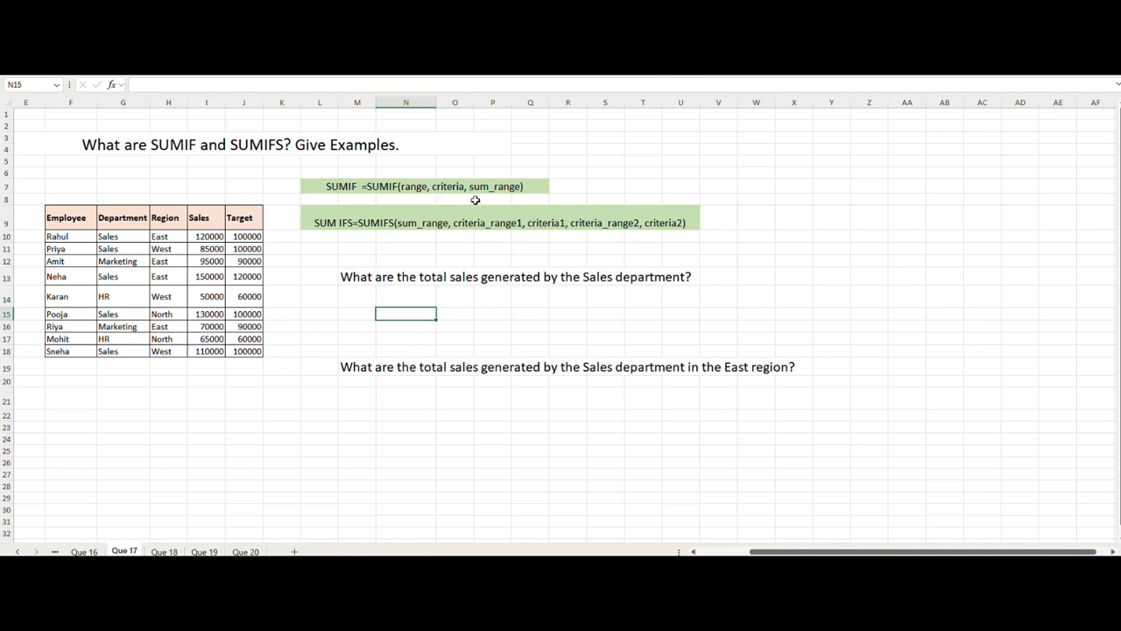
Step: Enter =SUMIF(G10:G18,"Sales", I10:I18) in cell N14 under the Sales department total question
click(411, 300)
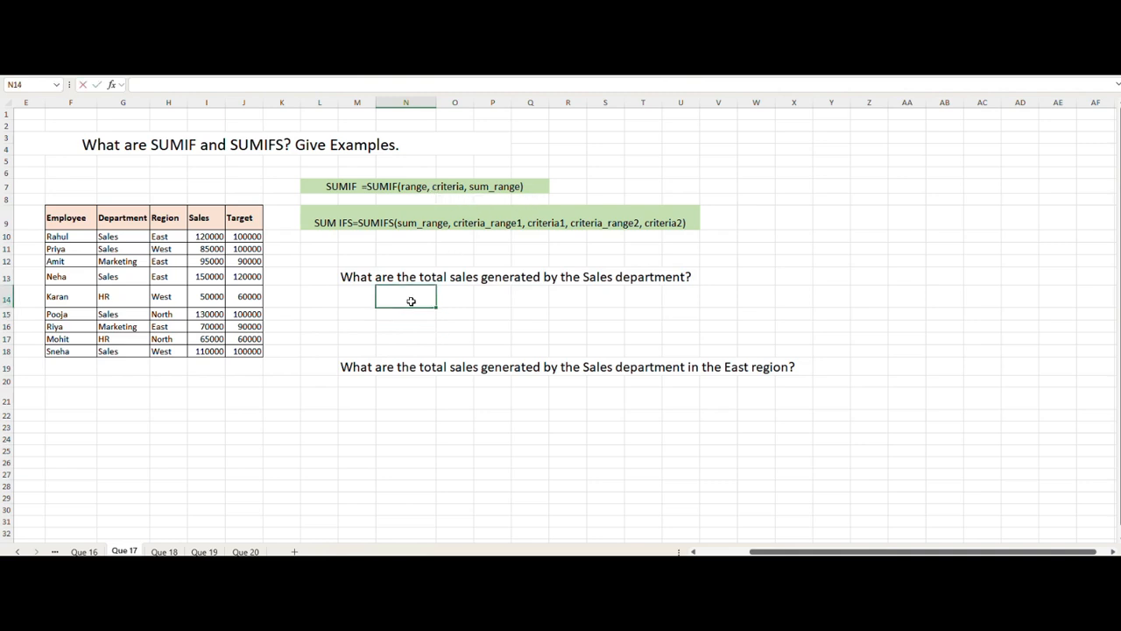
text(=sum)
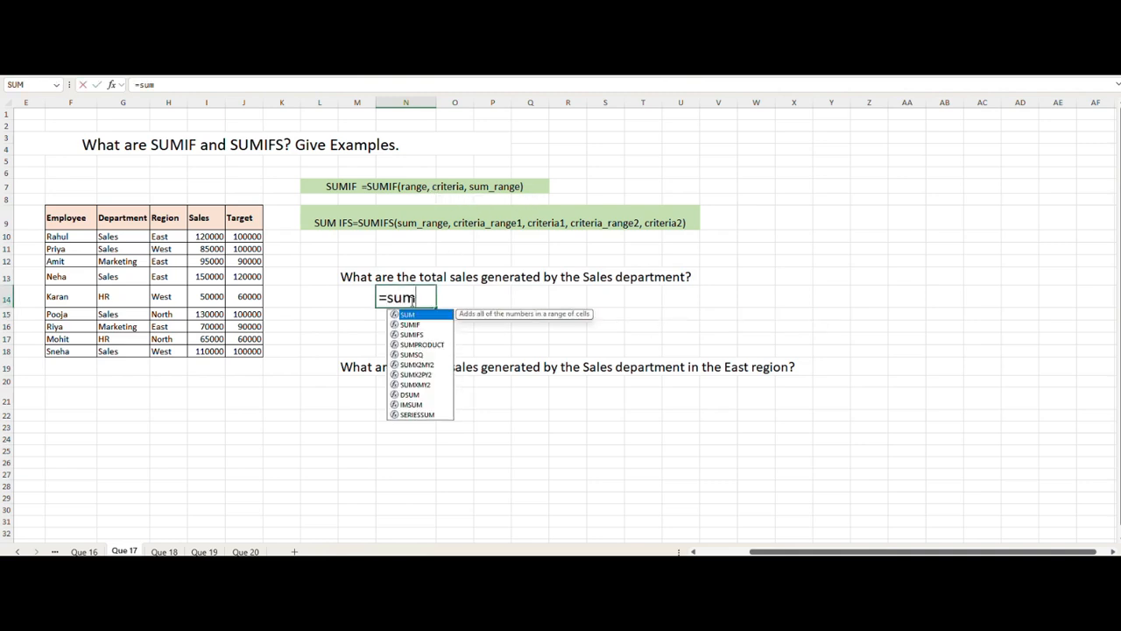
click(413, 325)
double_click(413, 325)
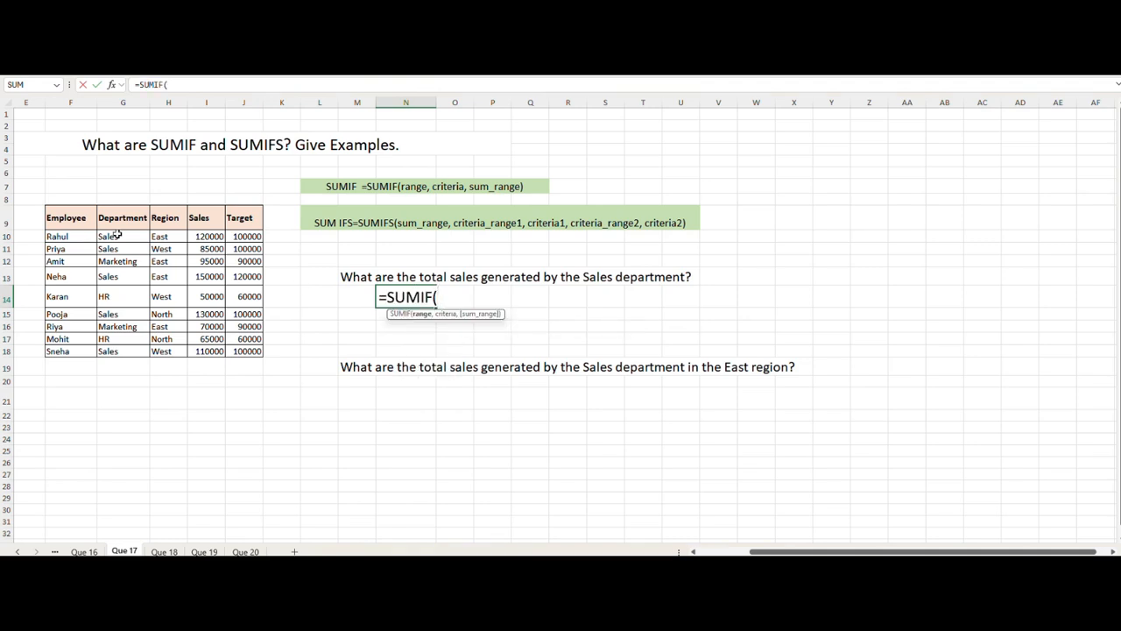
drag(118, 235, 126, 352)
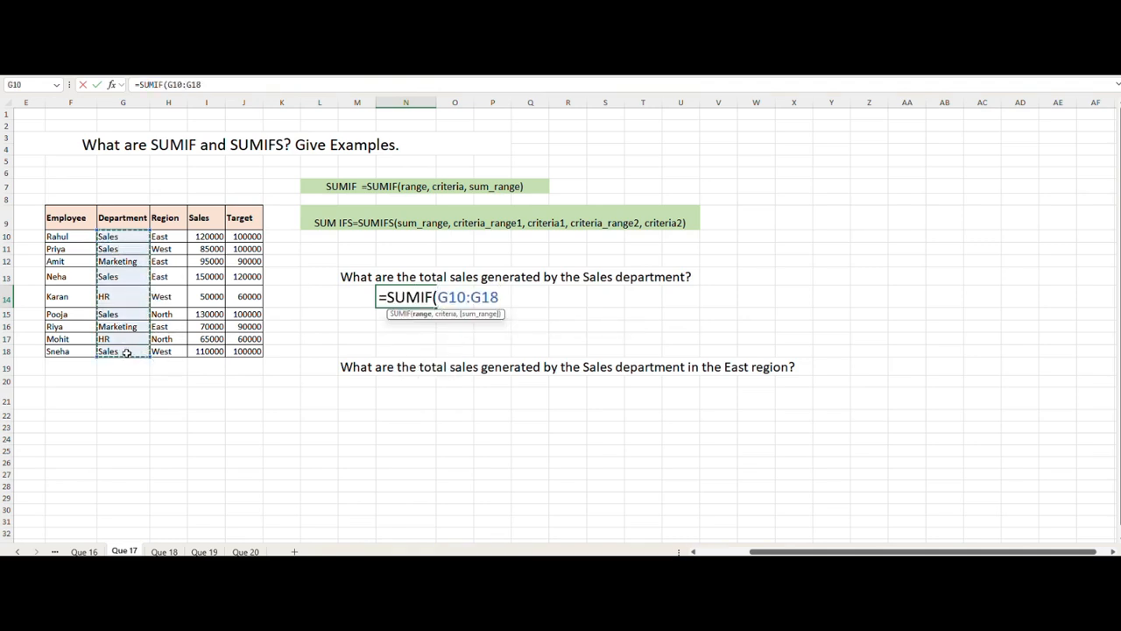
text(,"Sa)
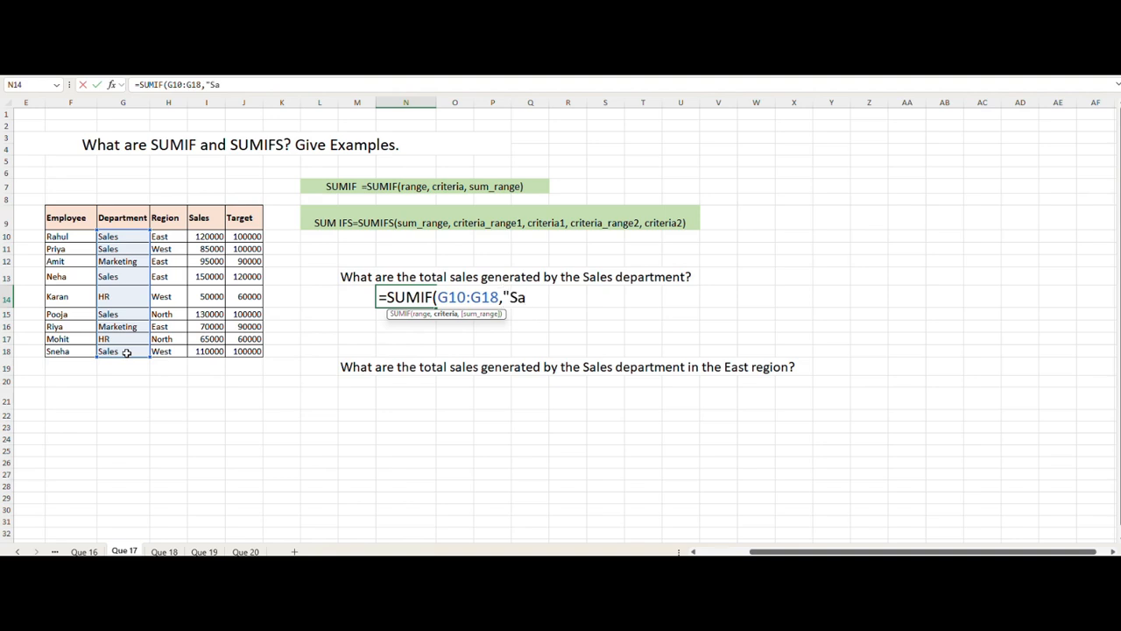
text(les",)
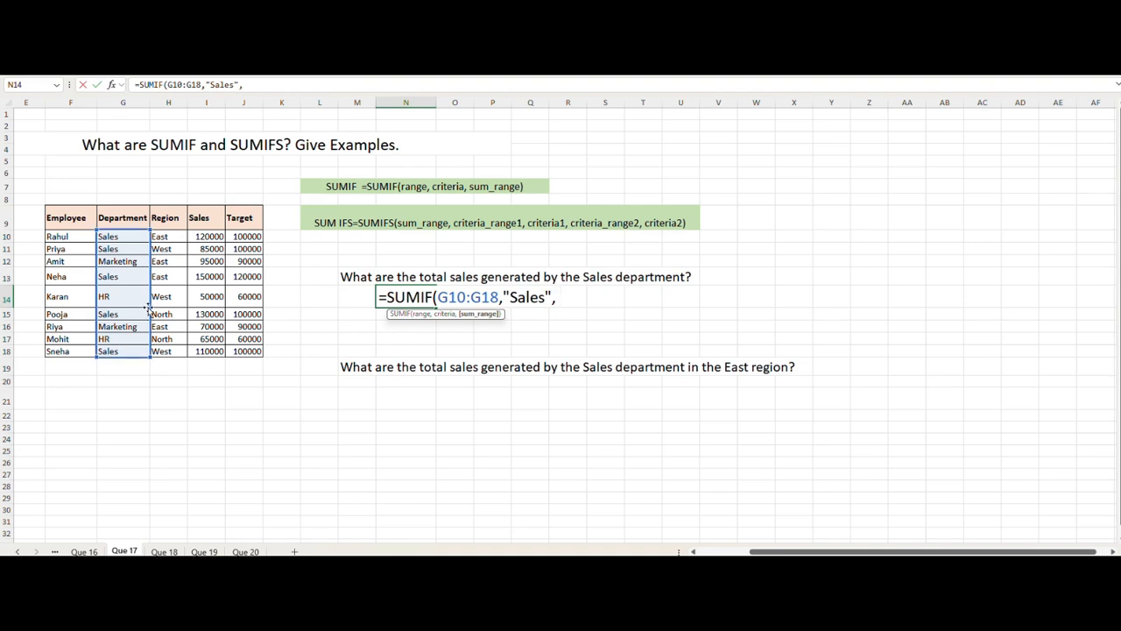
drag(203, 236, 210, 351)
text())
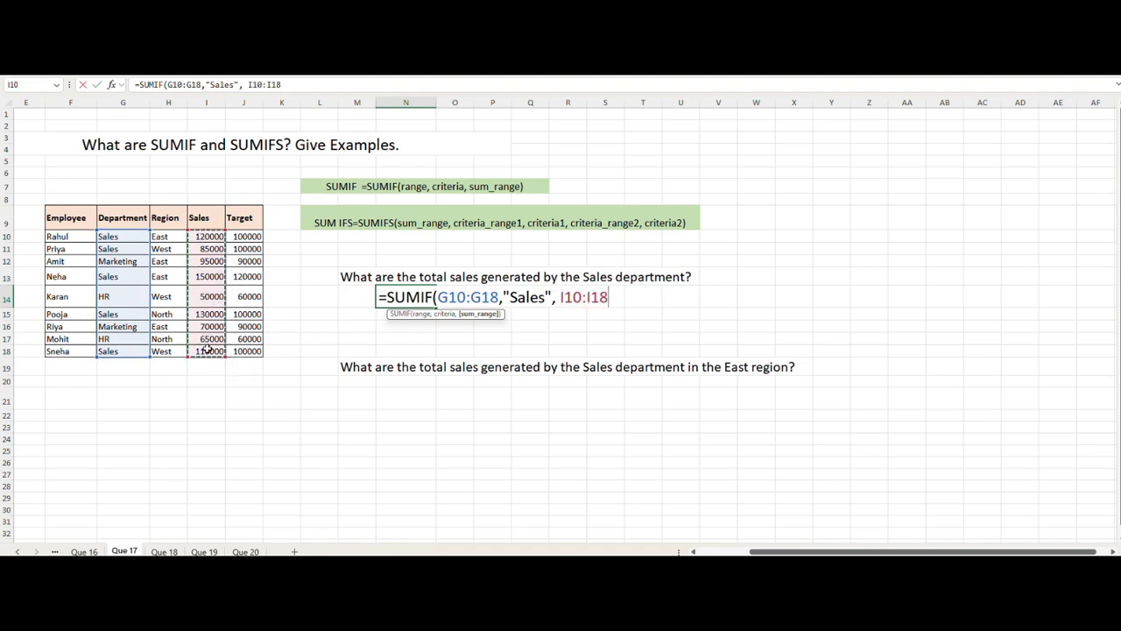
key(Return)
click(435, 300)
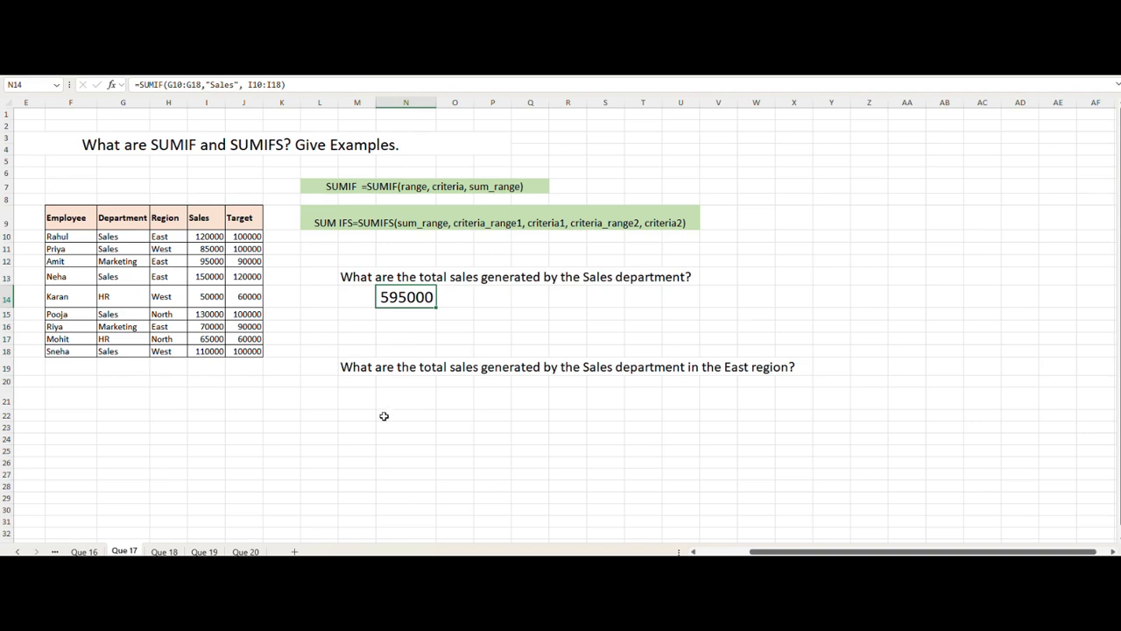
Step: Apply a light theme fill colour to cells G10:H10, the first row's Sales department and East region
click(405, 401)
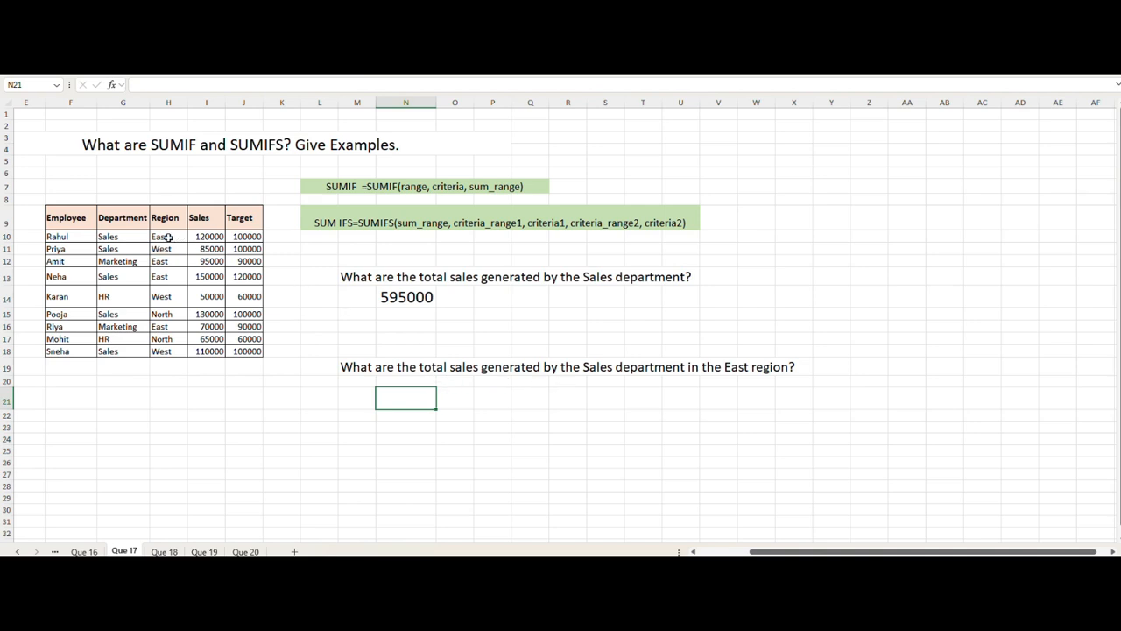
click(131, 234)
click(170, 237)
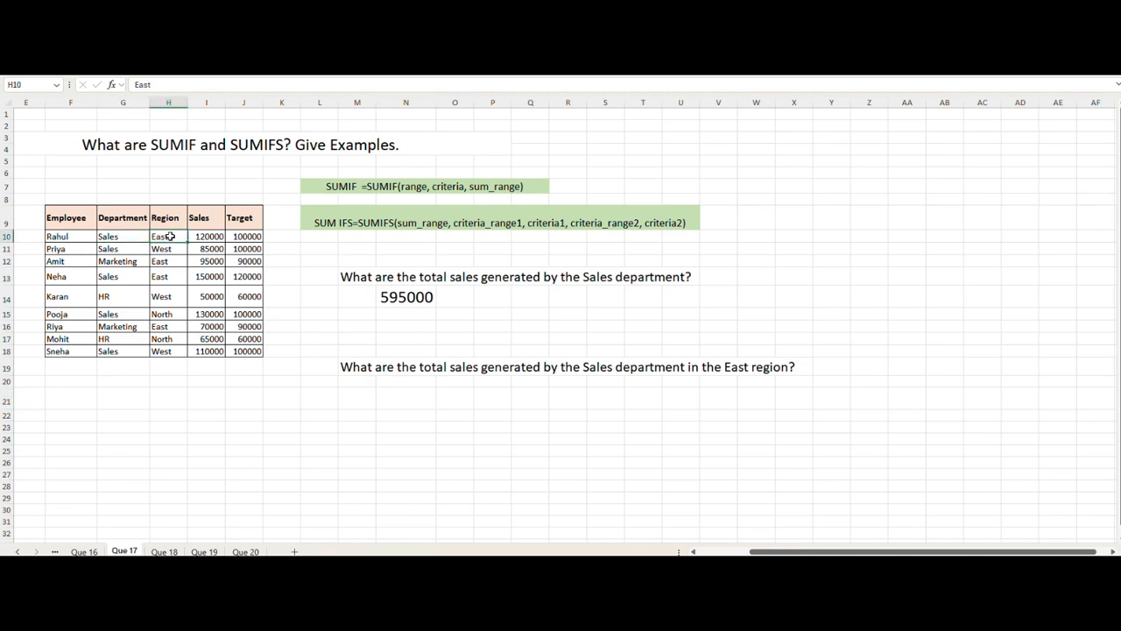
click(129, 237)
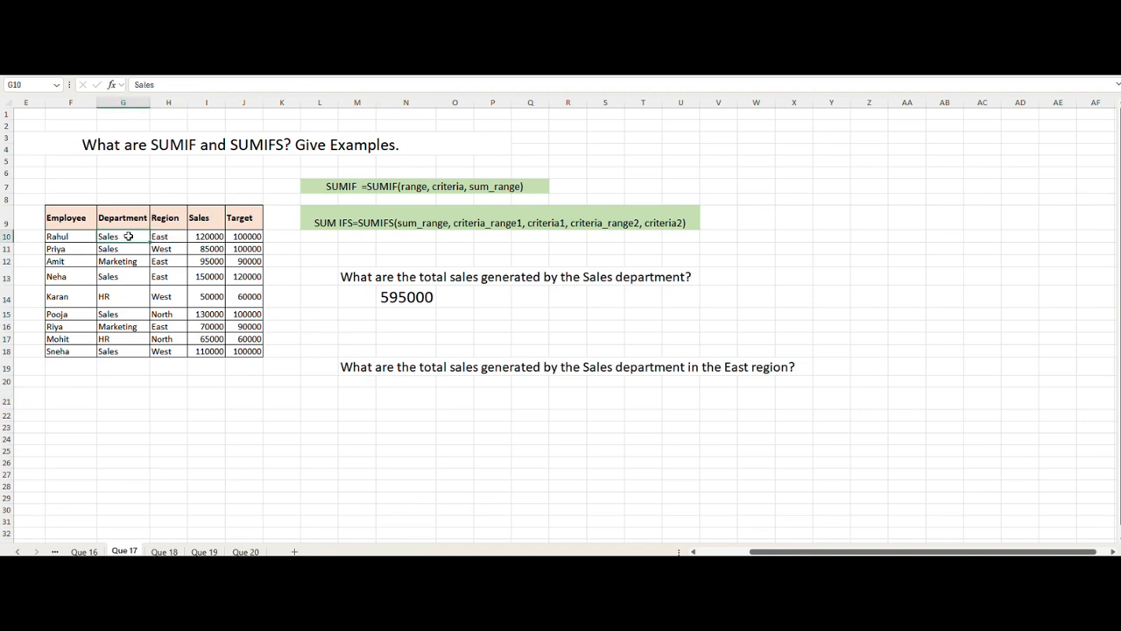
click(162, 237)
ctrl+click(131, 236)
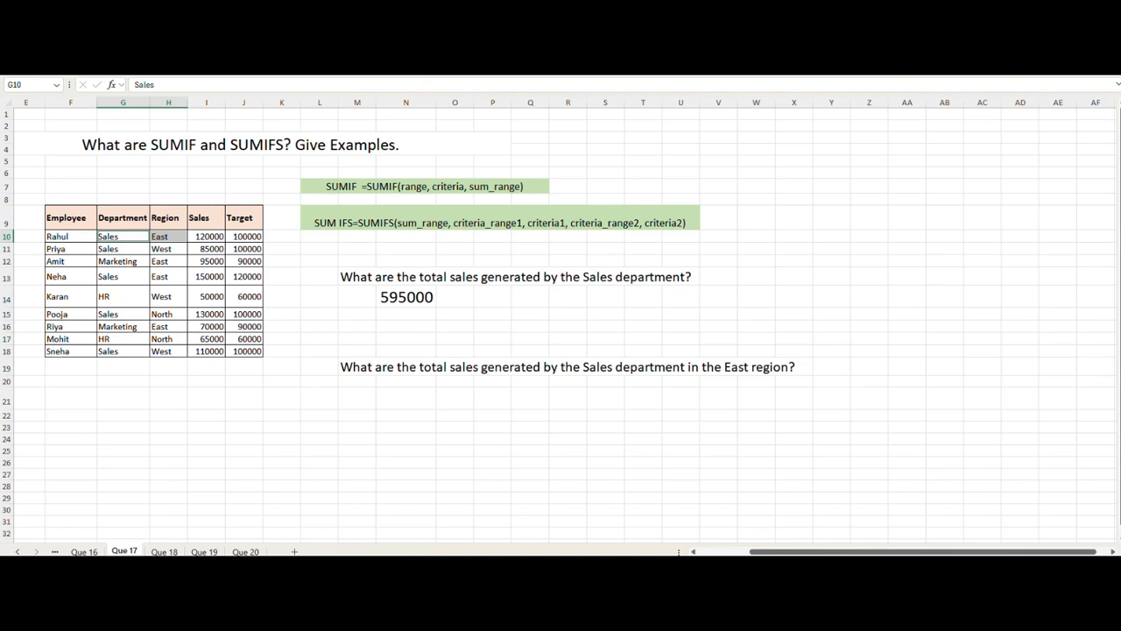
click(212, 55)
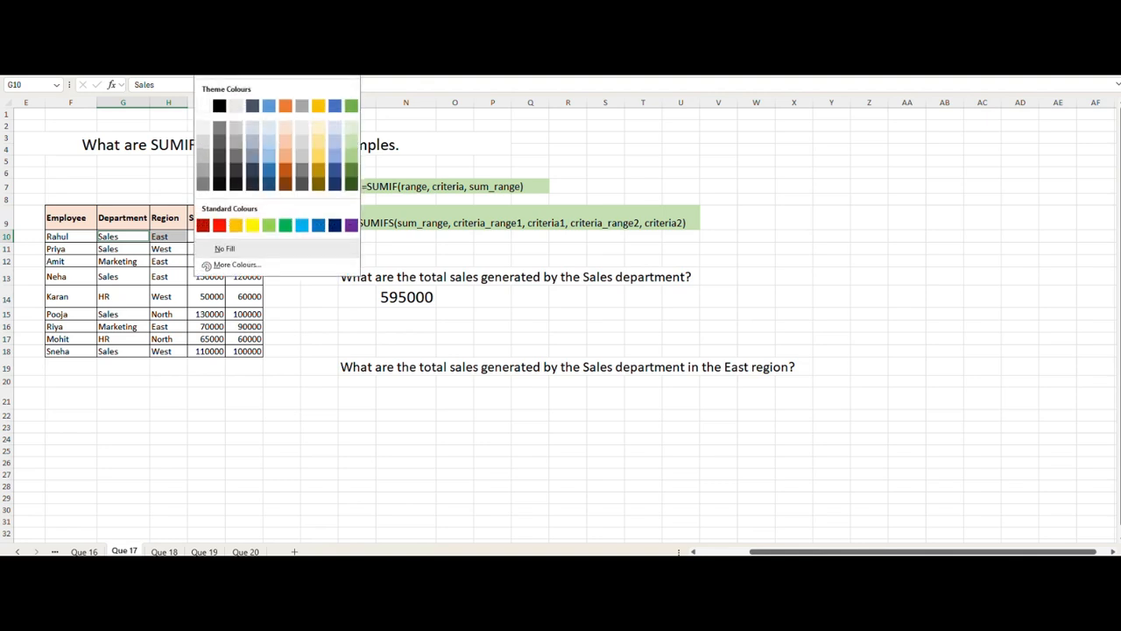
click(244, 105)
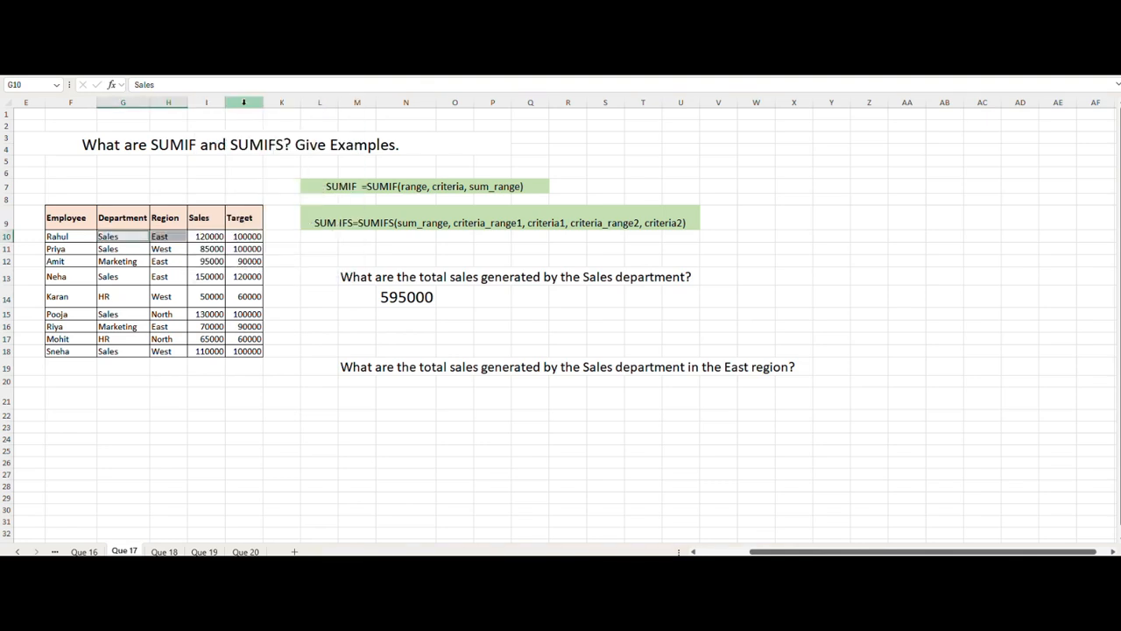
Step: Enter =SUMIFS(I10:I18,G10:G18, "Sales", H10:H18, "East") in cell N21 under the Sales-in-East question
click(178, 239)
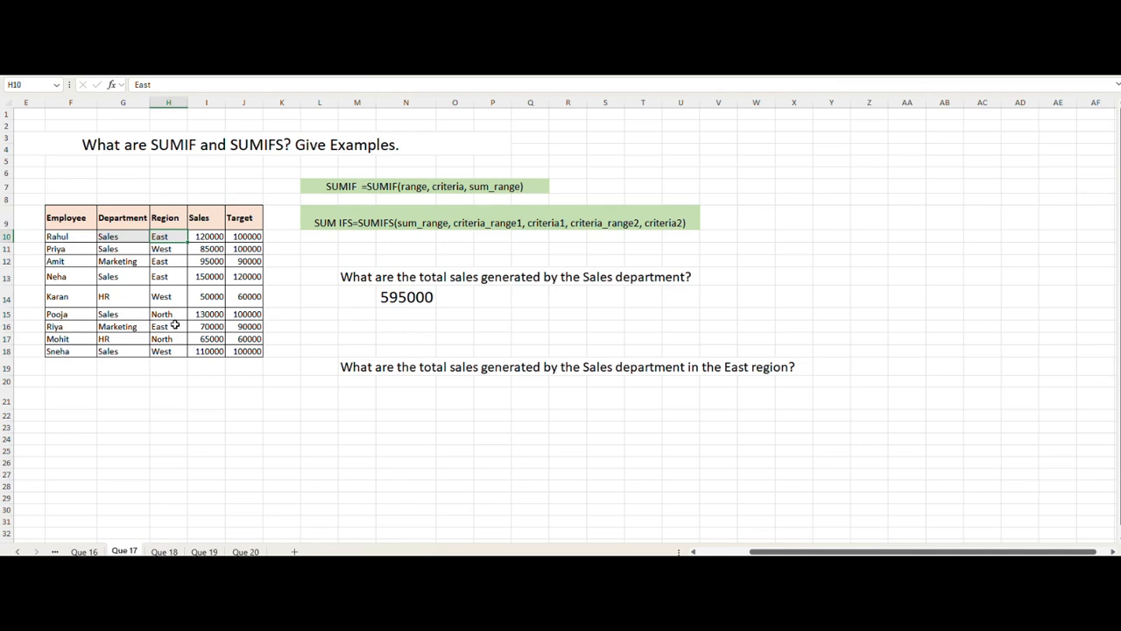
click(394, 404)
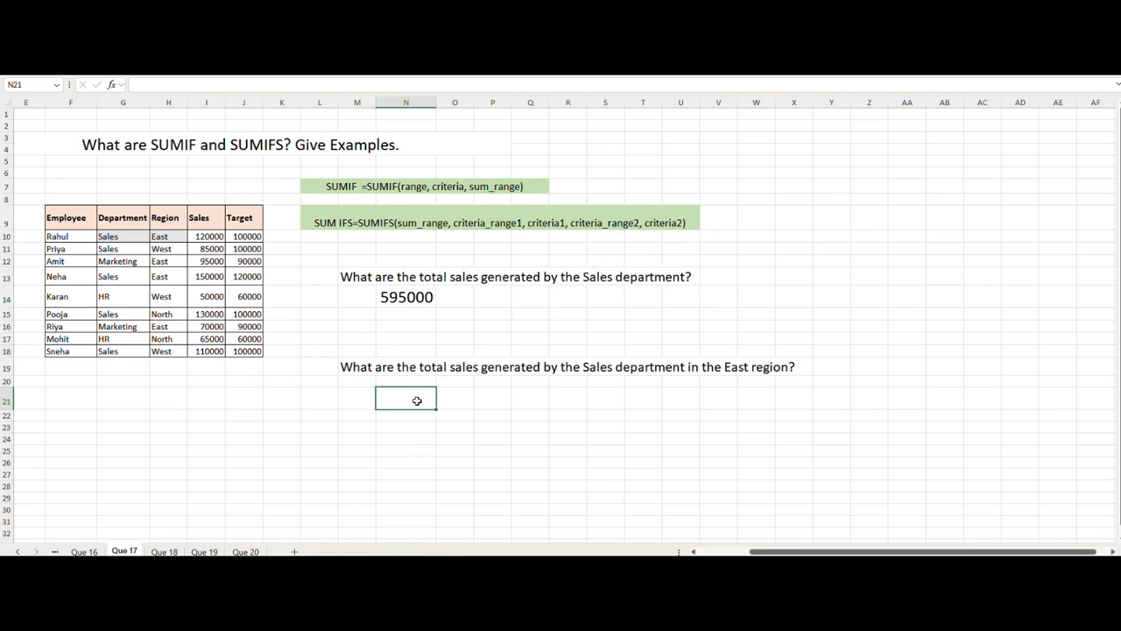
text(=sumif)
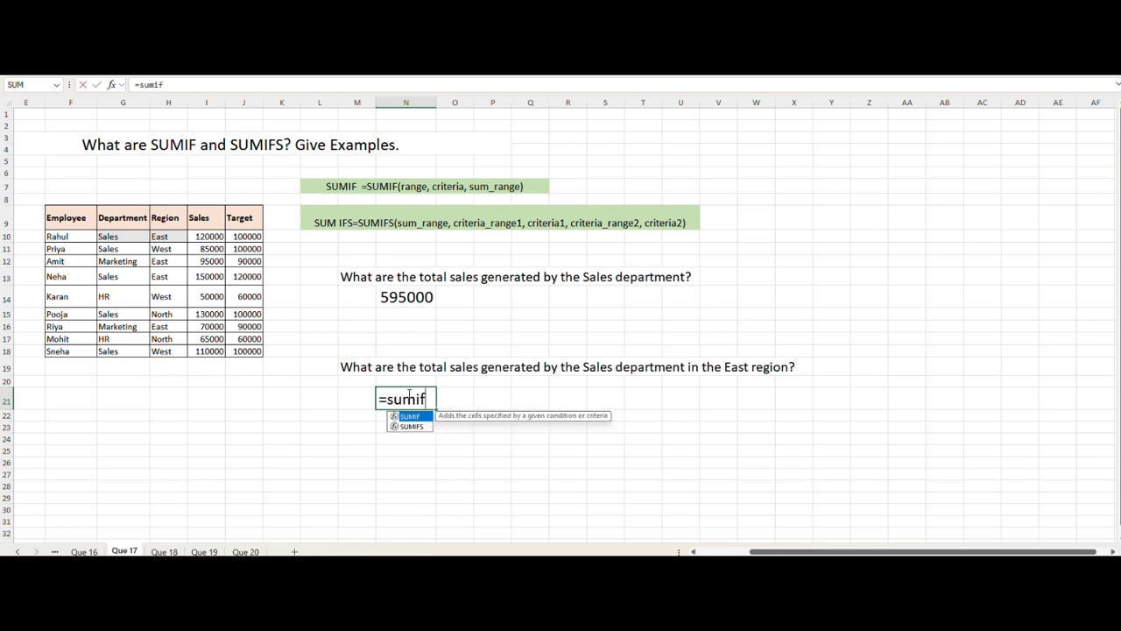
key(Down)
key(Tab)
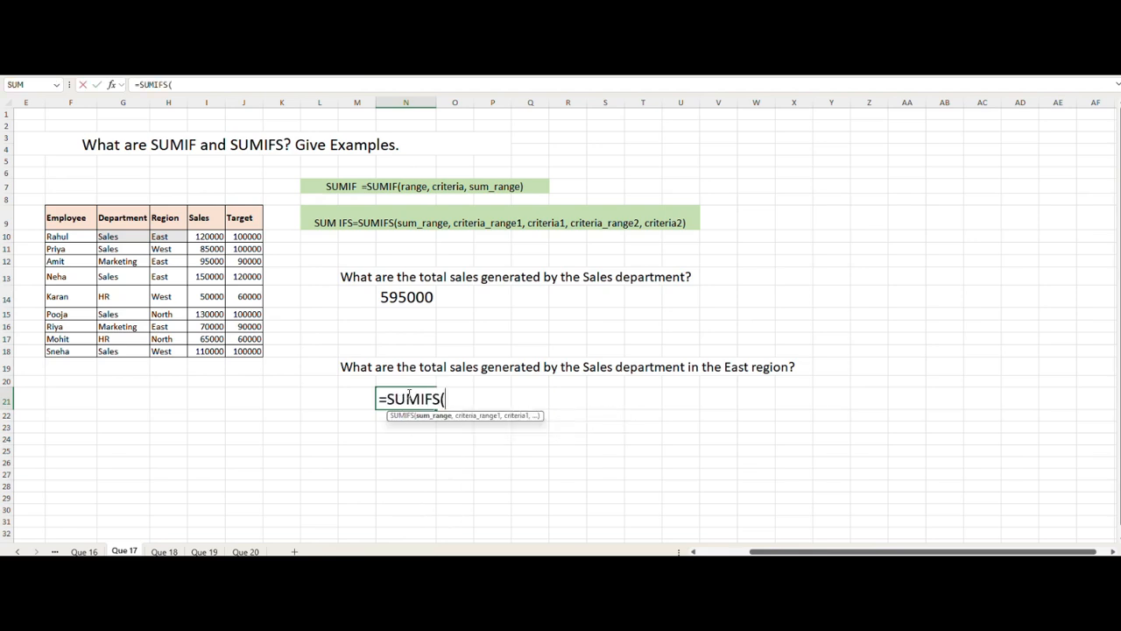
drag(214, 236, 212, 344)
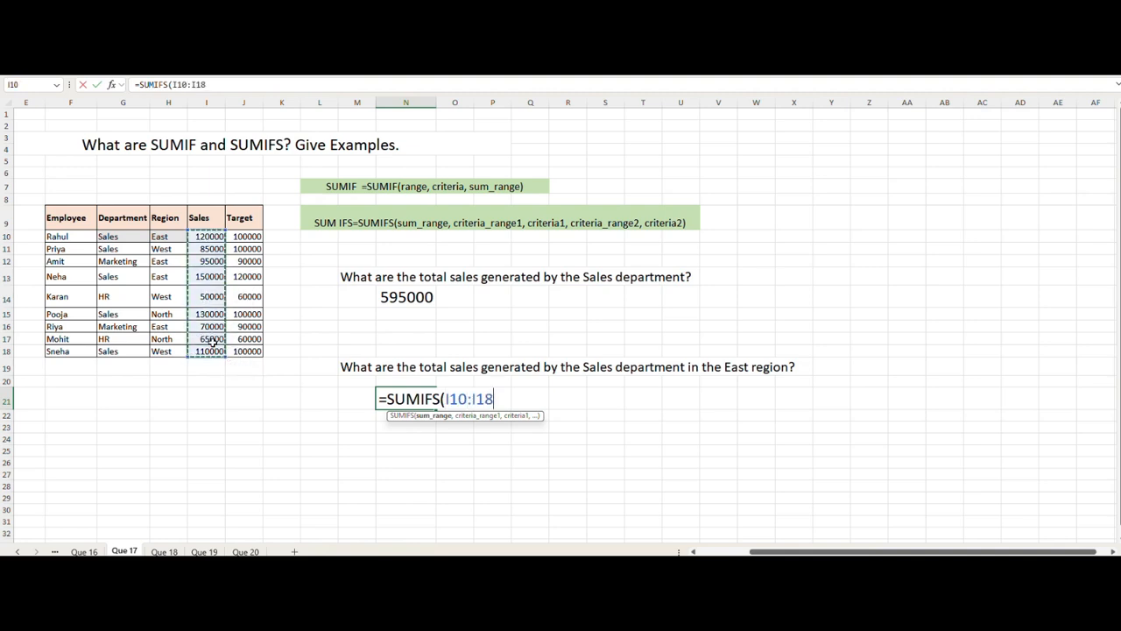
text(,)
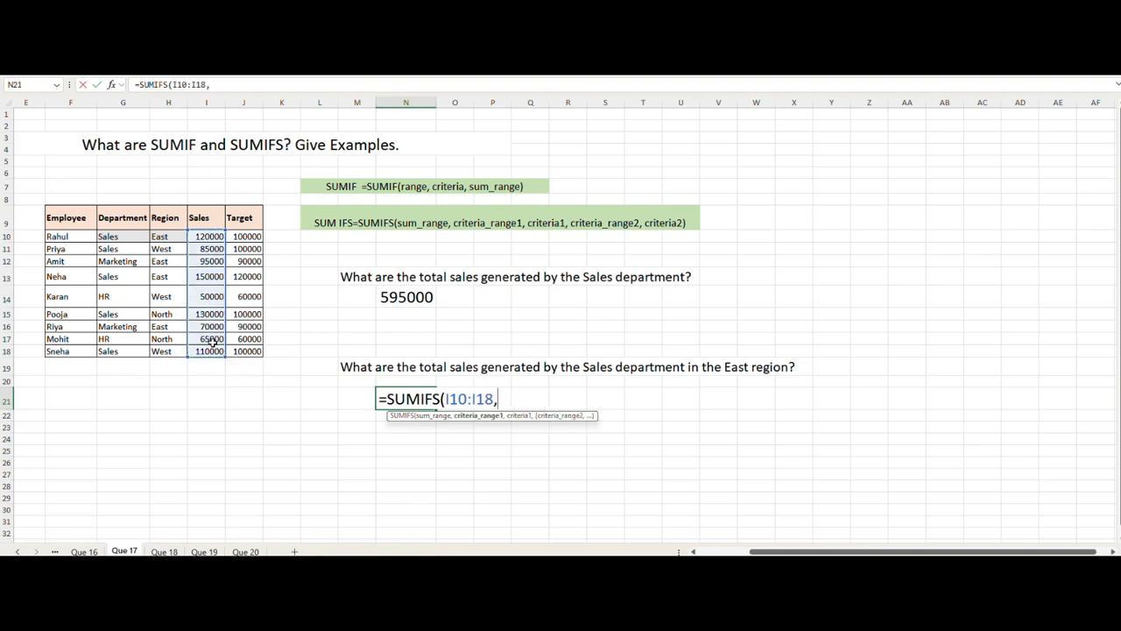
click(127, 237)
drag(127, 236, 116, 352)
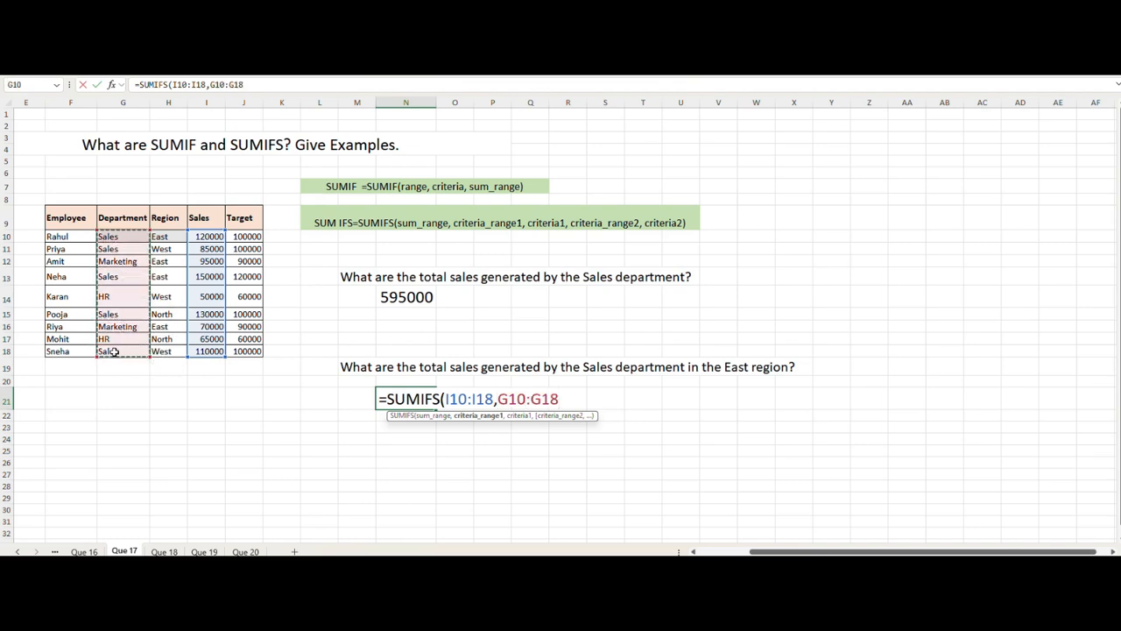
text(, "Sal)
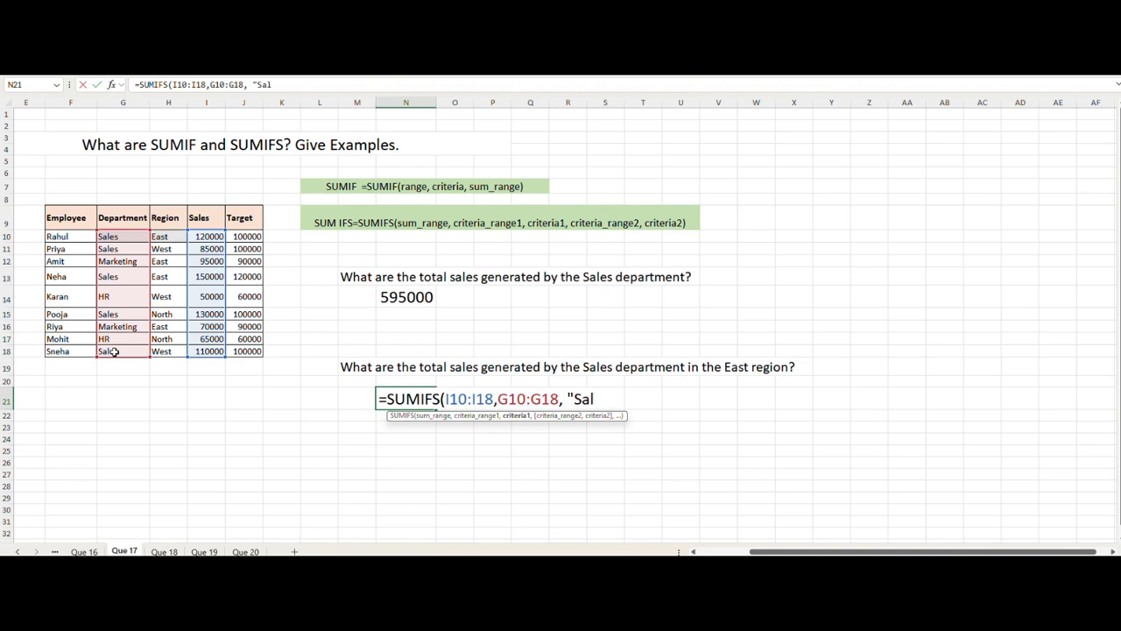
text(es",)
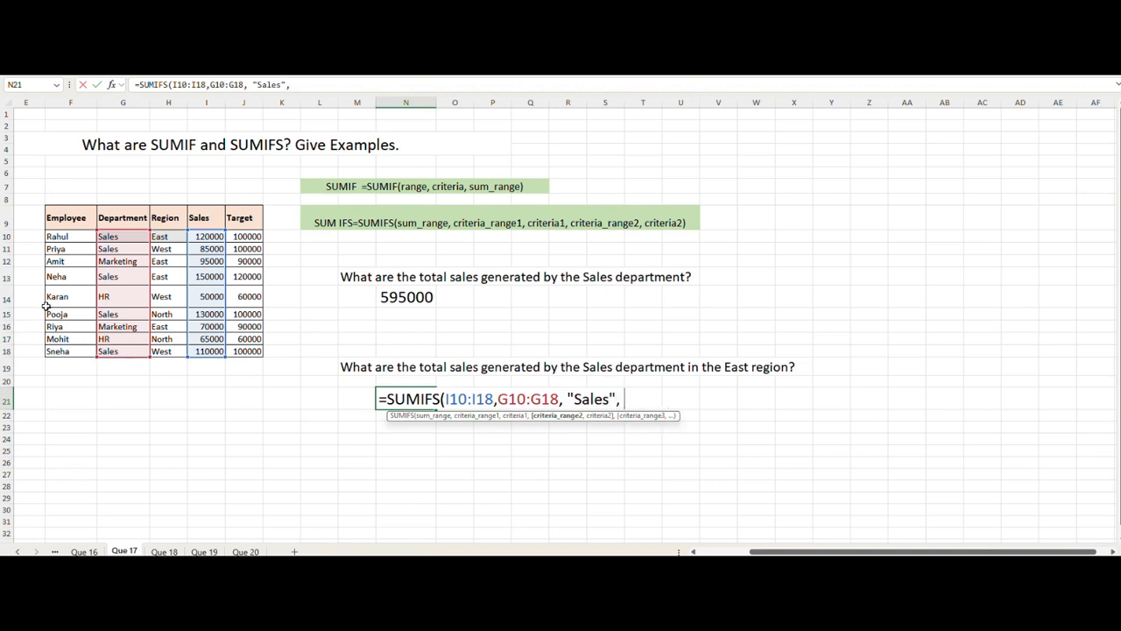
drag(170, 236, 170, 353)
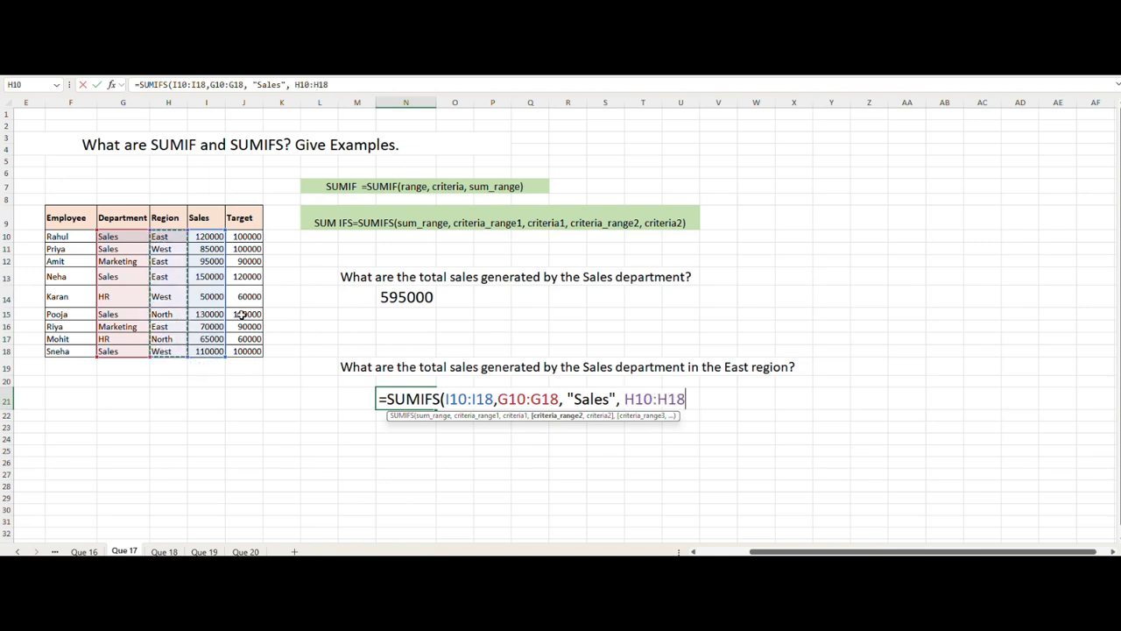
text(, "East"))
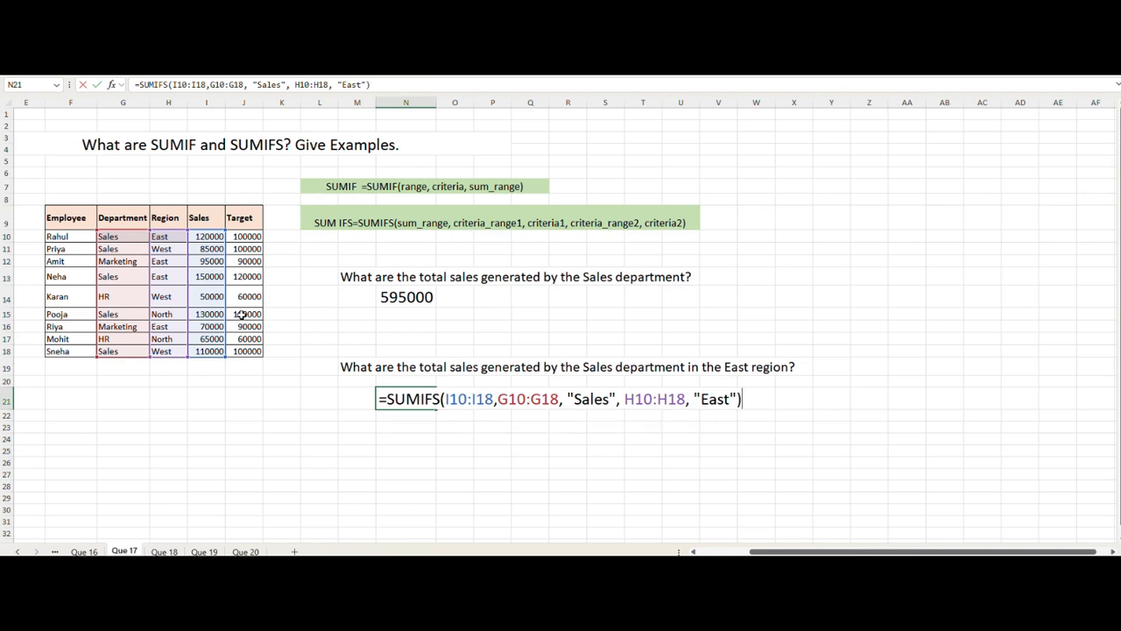
key(Return)
Step: Compare the N21 result with the Sales values of the East-region Sales department rows
click(399, 399)
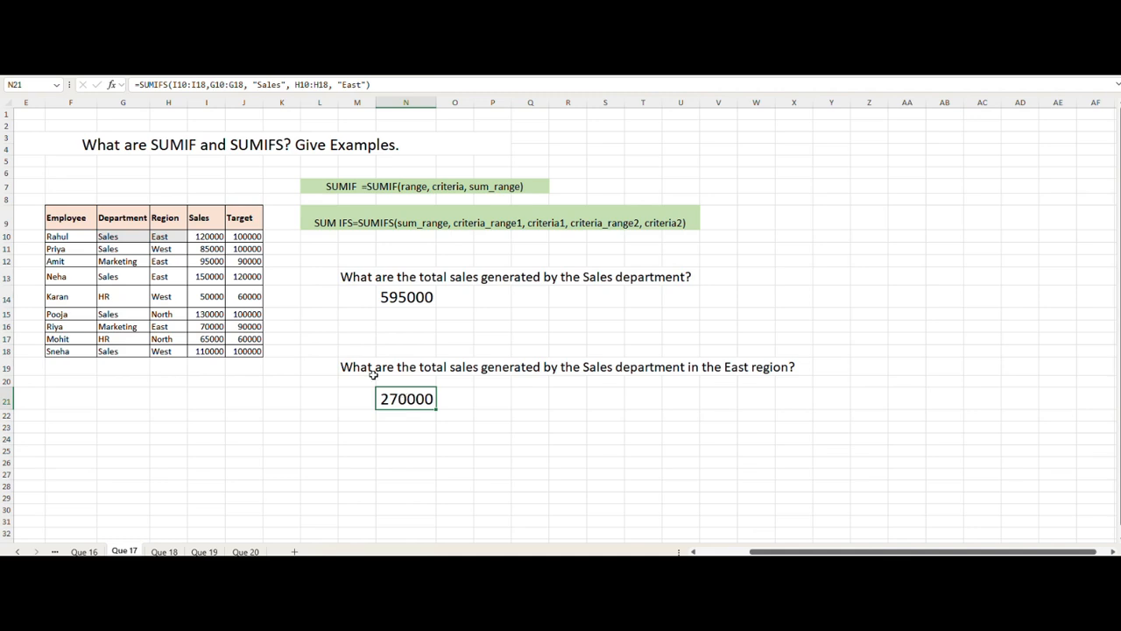
click(161, 276)
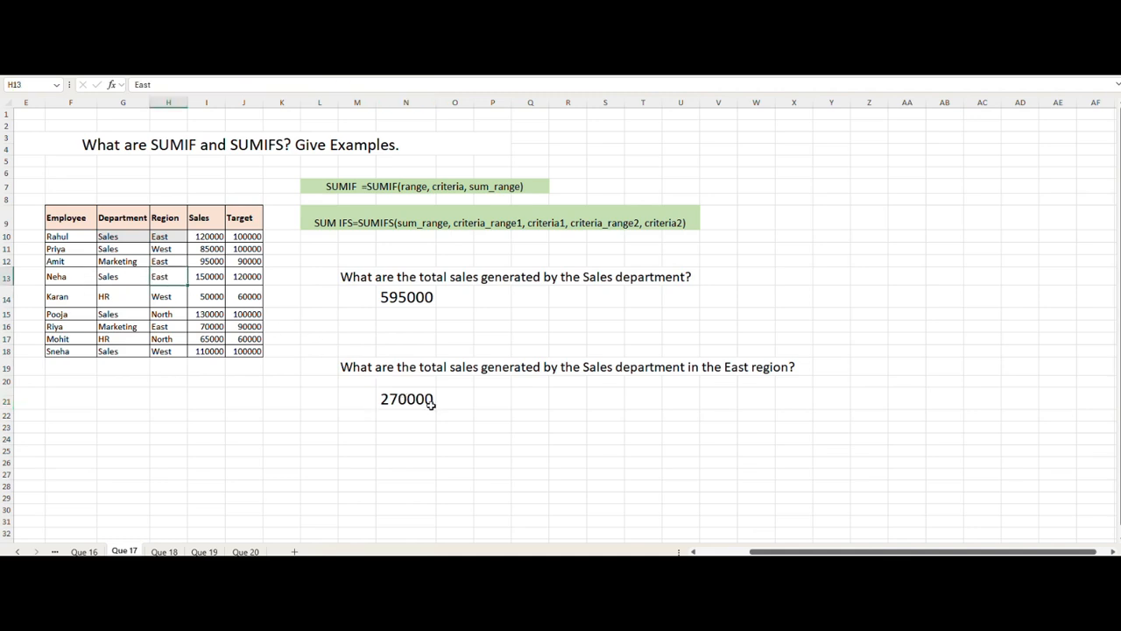
click(207, 277)
click(208, 237)
click(429, 408)
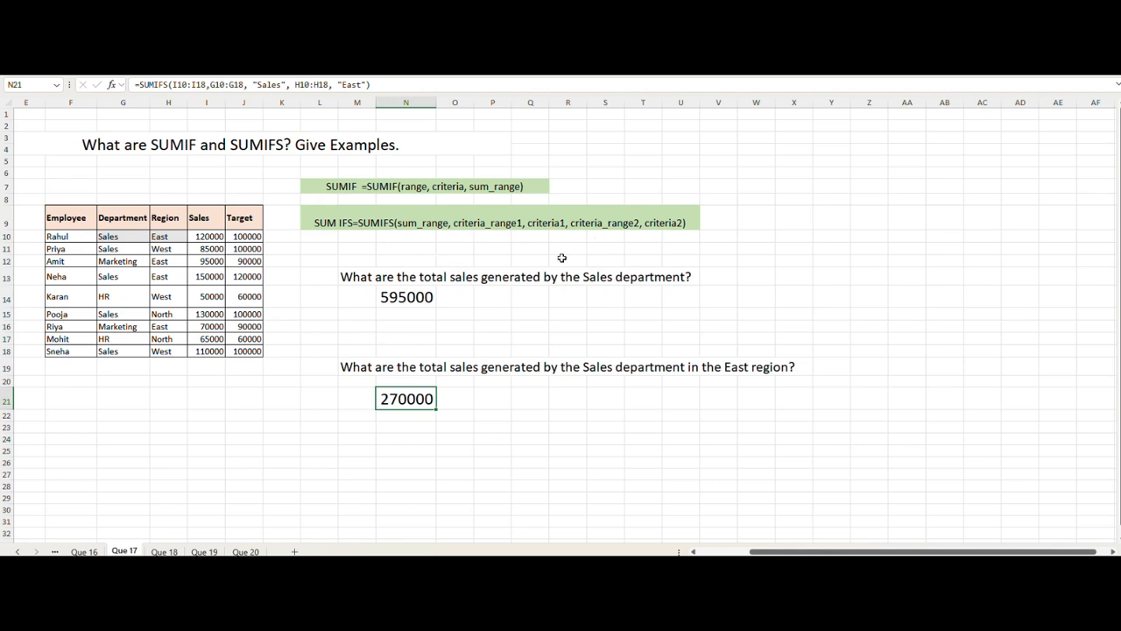
Step: Open the Que 18 sheet and enter =COUNTIF(I10:I18,">100000") in cell N16 under the sales-over-100000 question
click(163, 551)
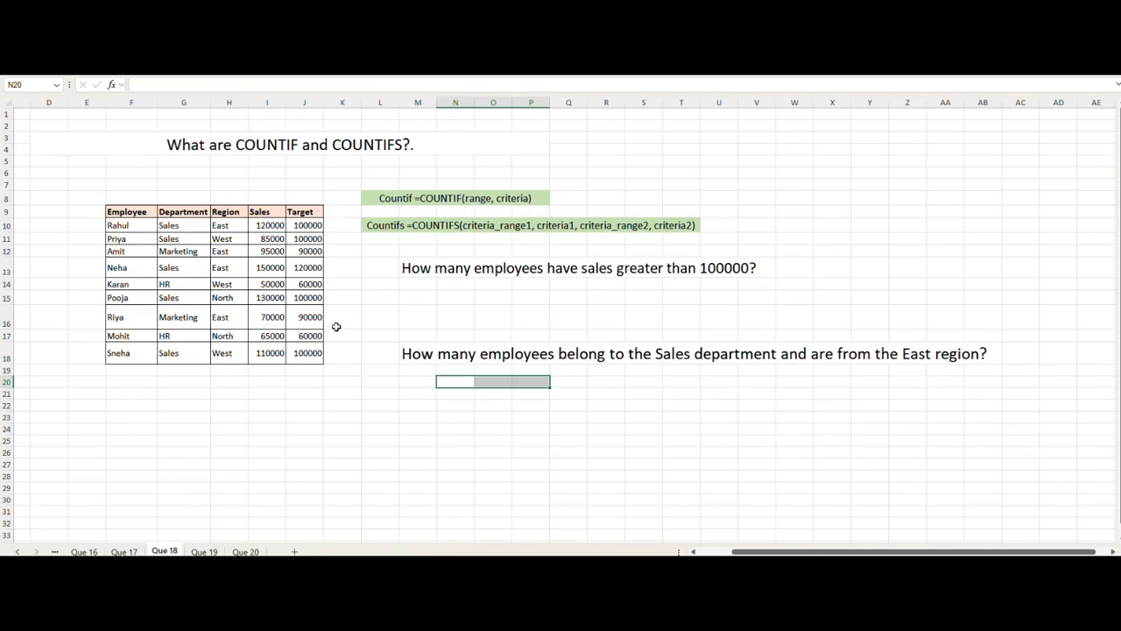
click(457, 450)
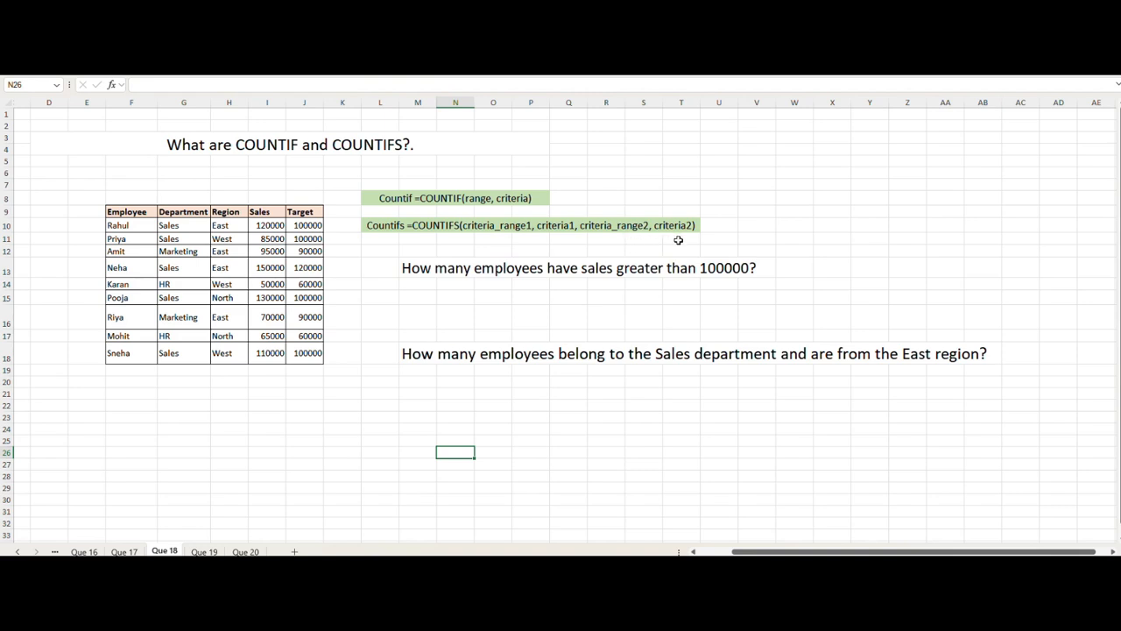
click(455, 316)
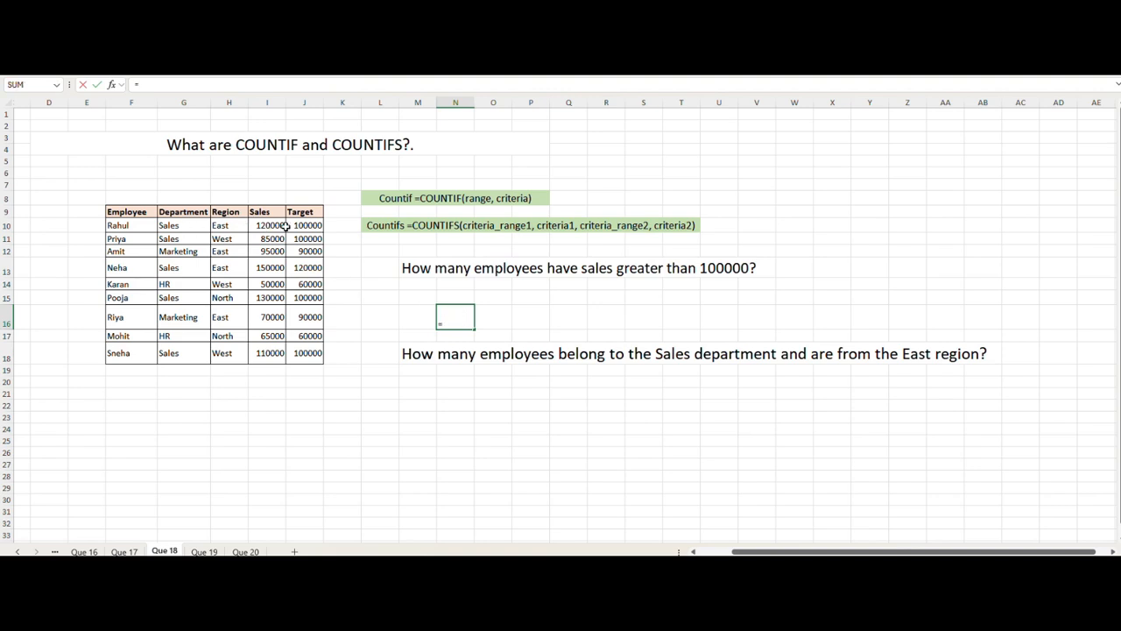
text(=count)
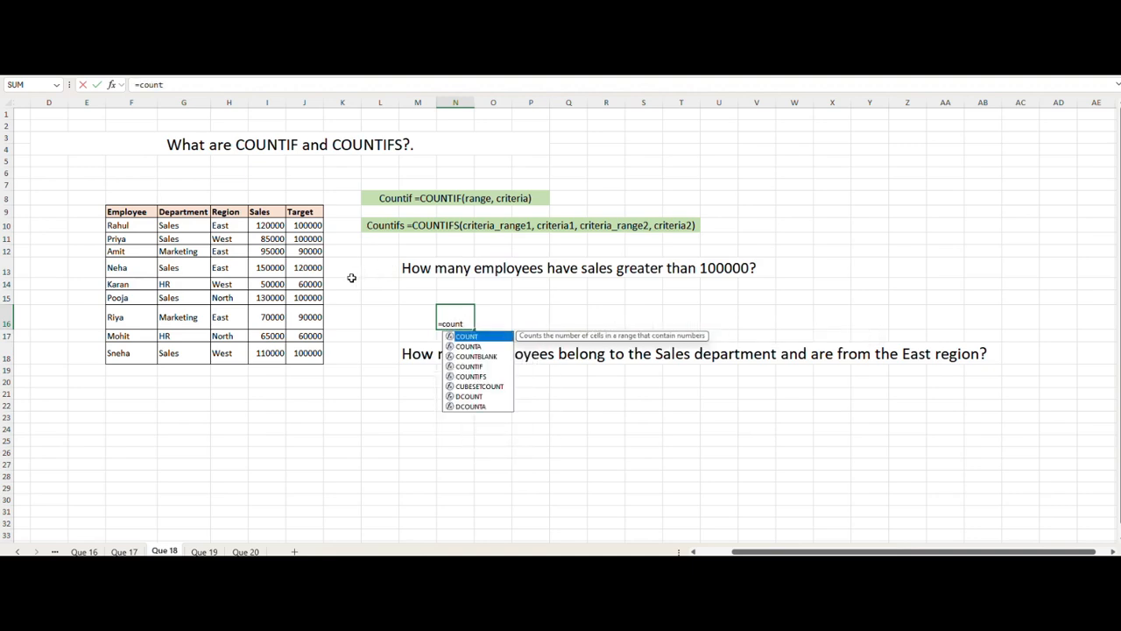
text(i)
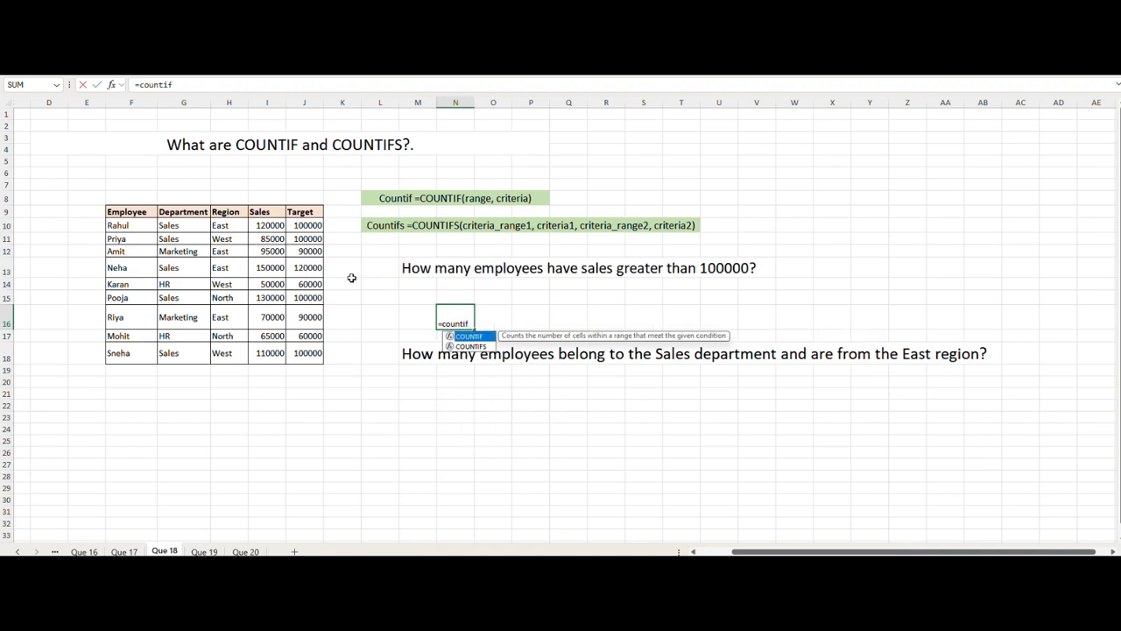
text(f)
key(Tab)
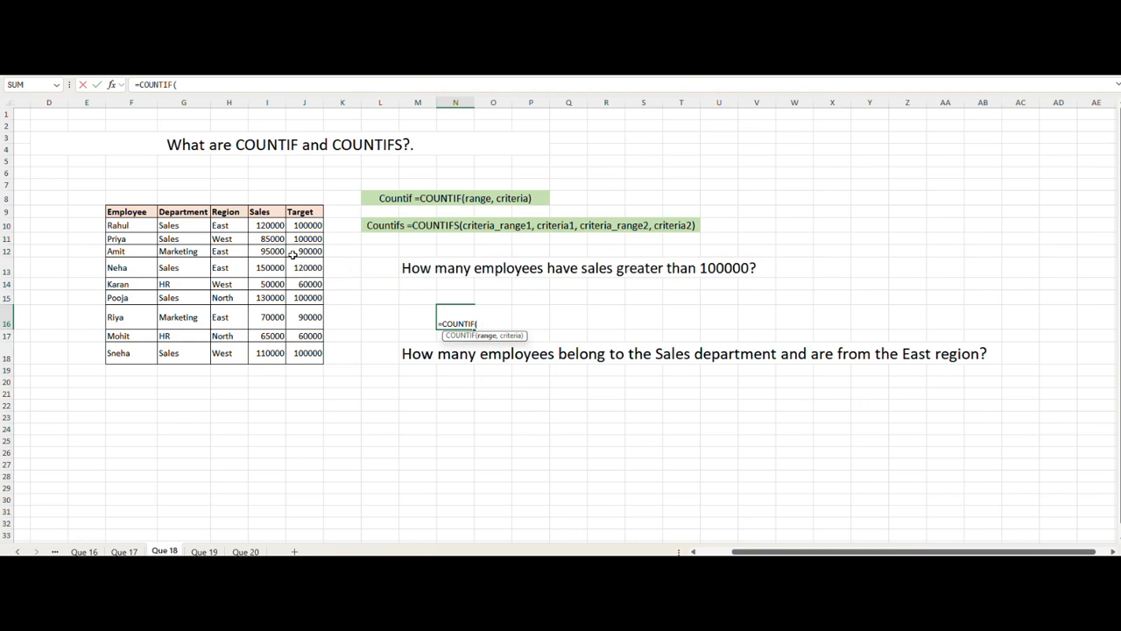
drag(269, 225, 257, 351)
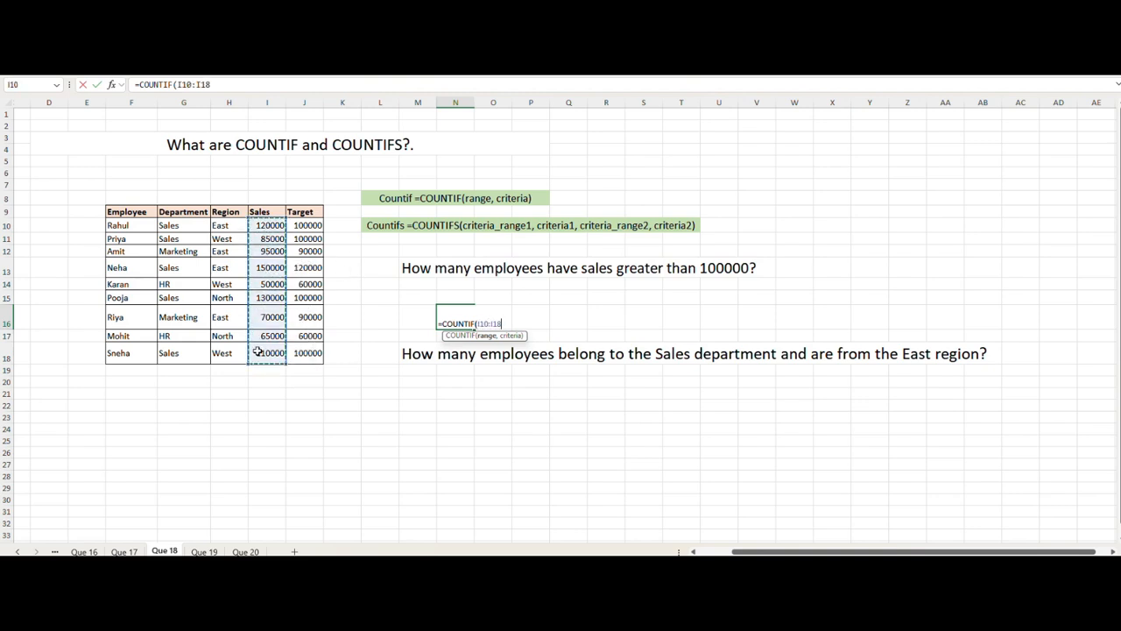
text(,">100000)
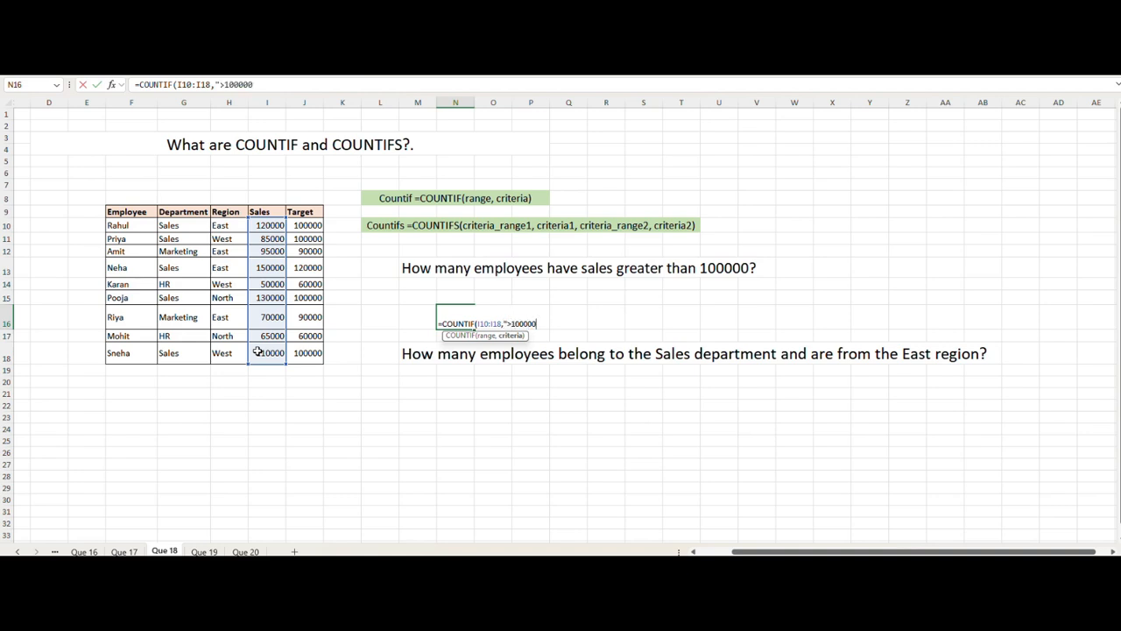
text())
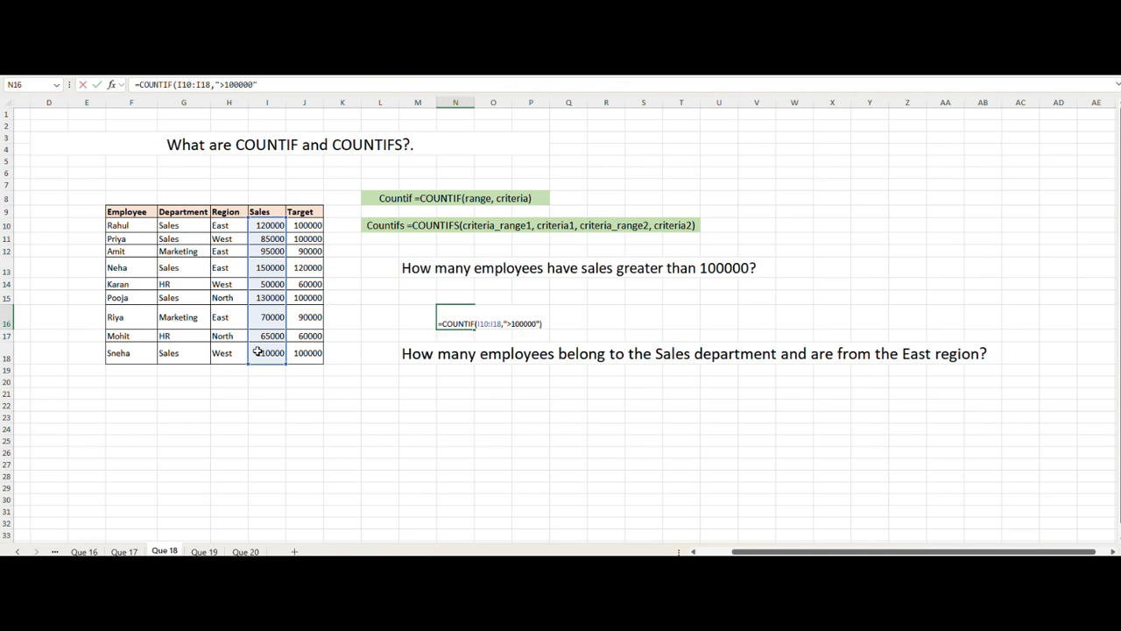
key(Return)
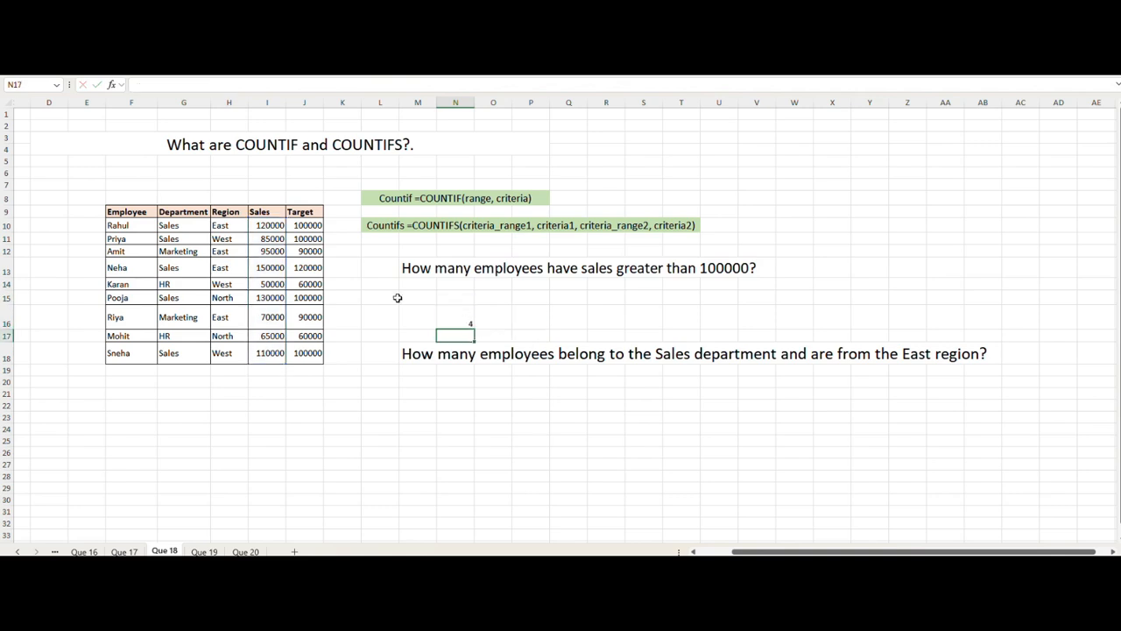
Step: Examine which employees' Sales values exceed 100000 to check the COUNTIF result
click(453, 323)
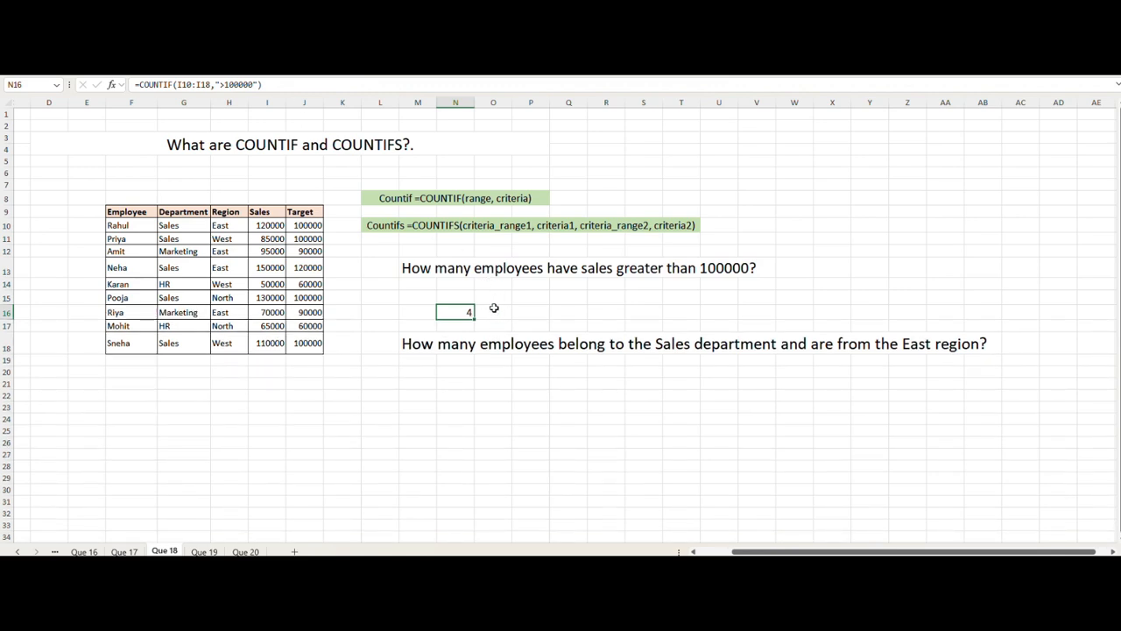
click(264, 226)
click(261, 272)
click(267, 299)
click(271, 344)
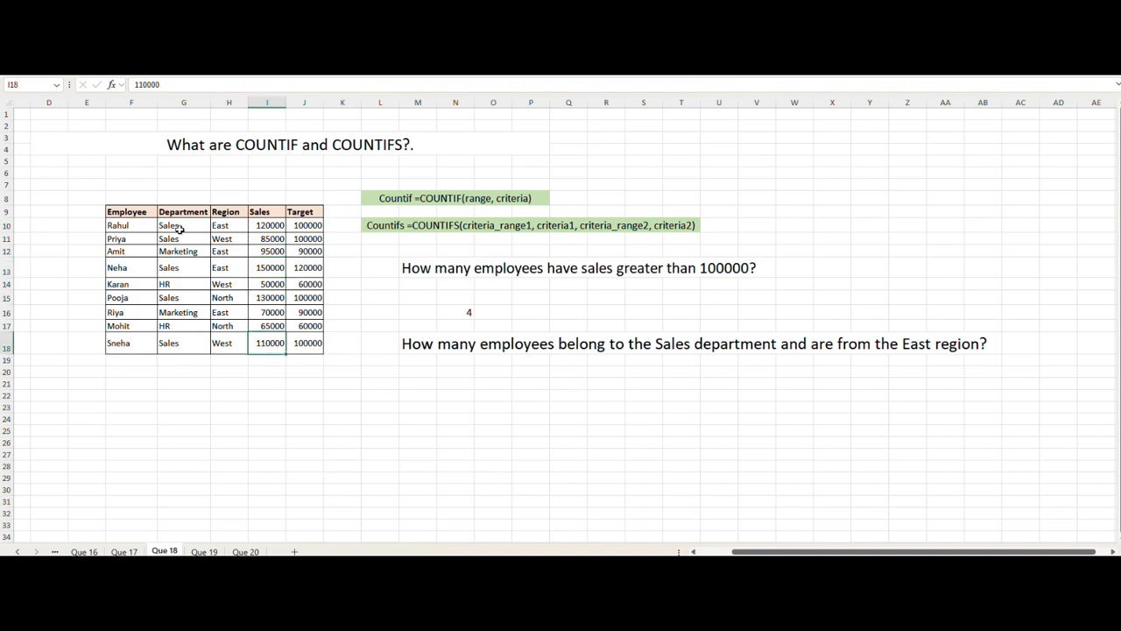
click(138, 347)
click(142, 297)
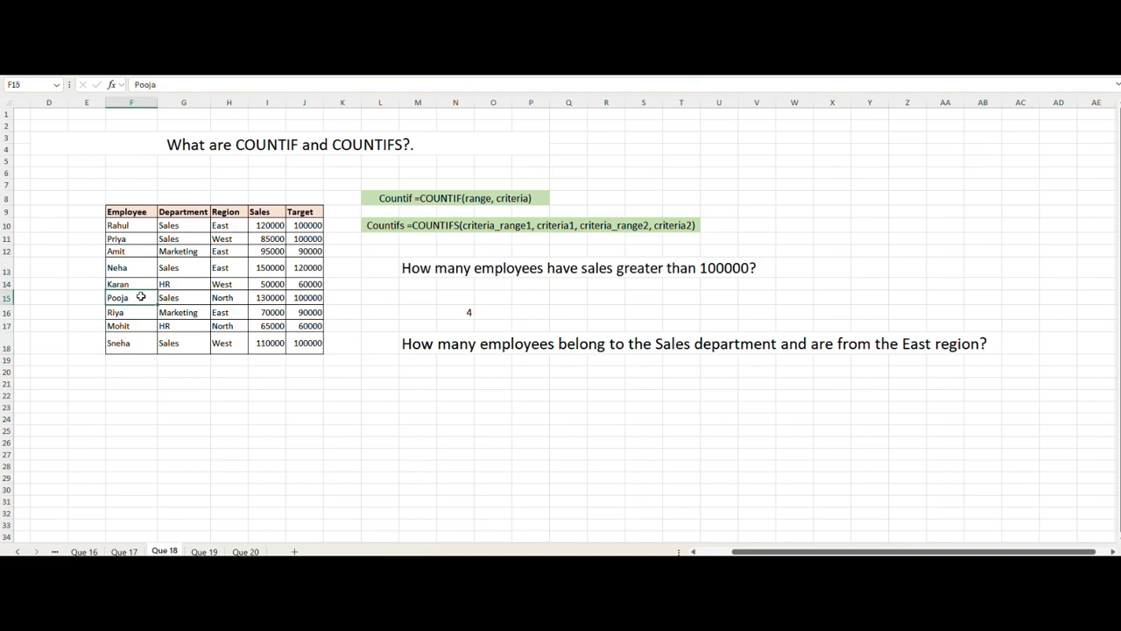
click(137, 225)
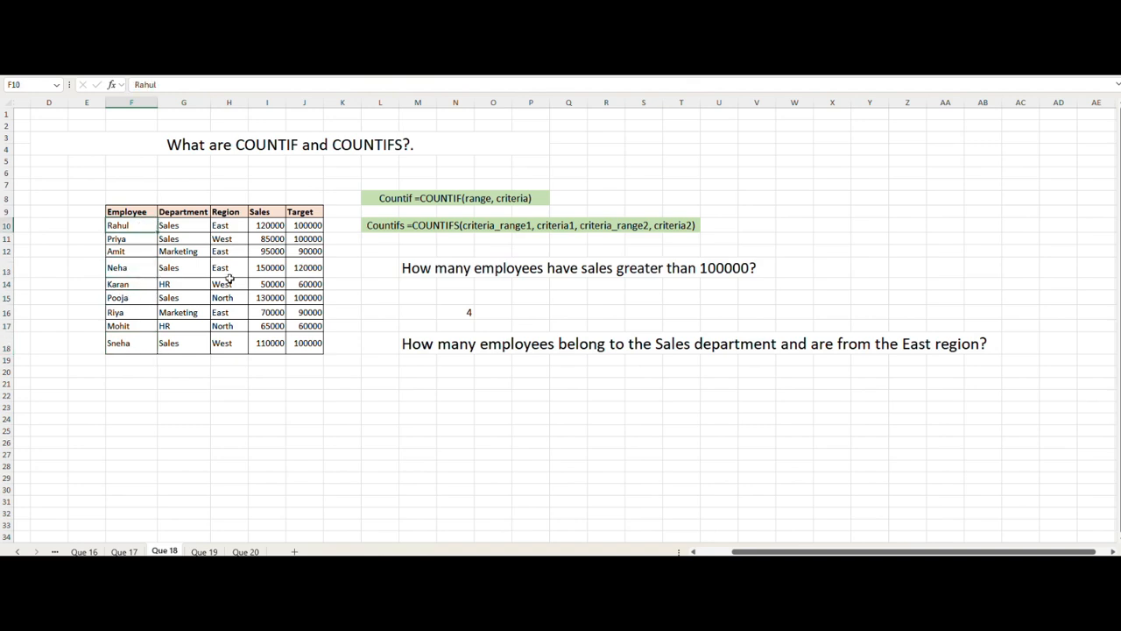
click(457, 374)
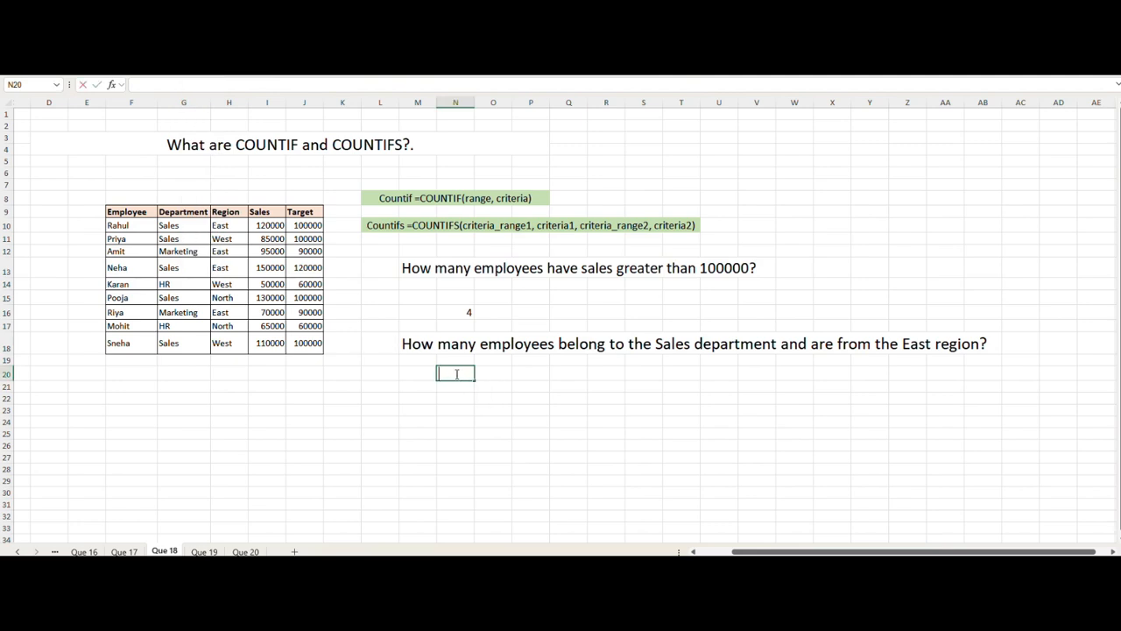
Step: Enter =COUNTIFS(G10:G18,"Sales",H10:H18, "East") in cell N20 under the Sales-department-and-East-region question
text(=)
text(count)
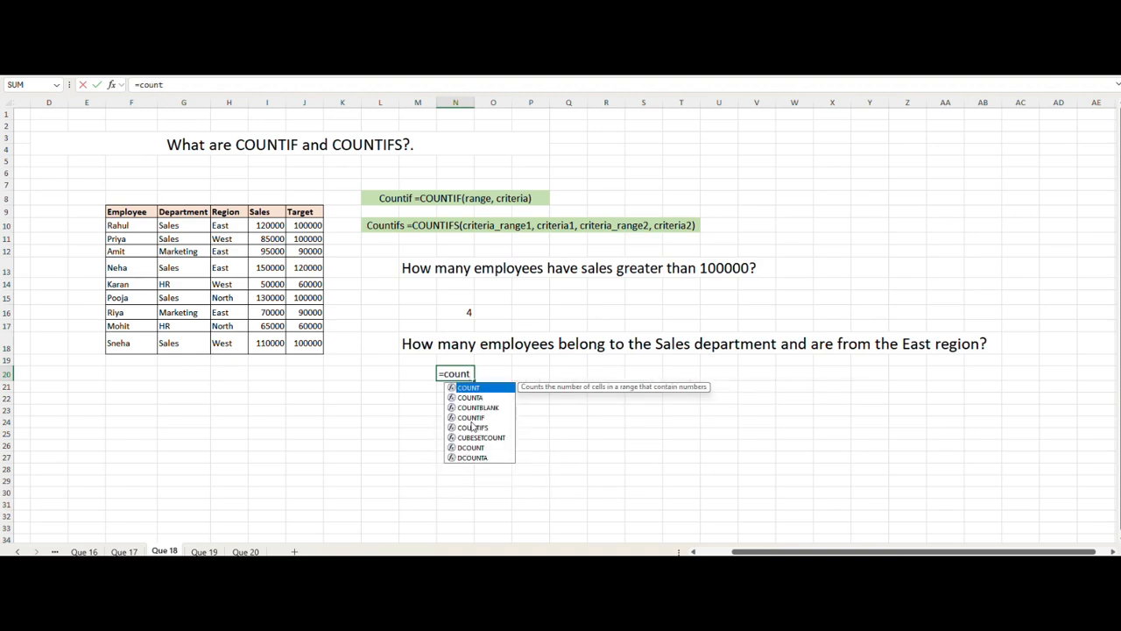
text(ifs)
key(Tab)
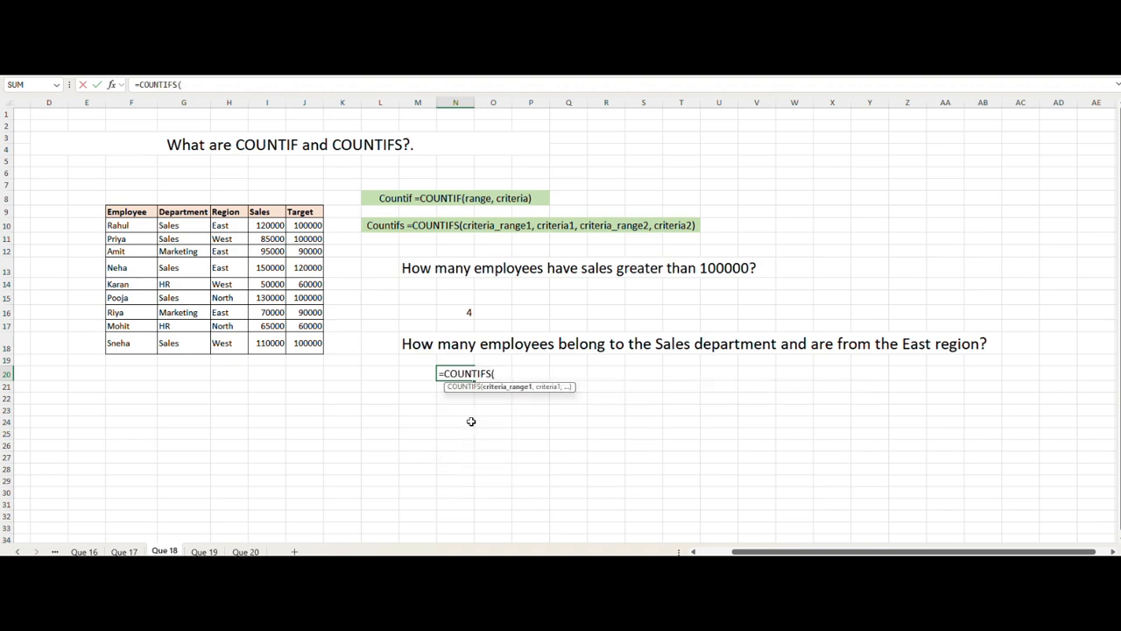
click(179, 226)
drag(178, 225, 175, 343)
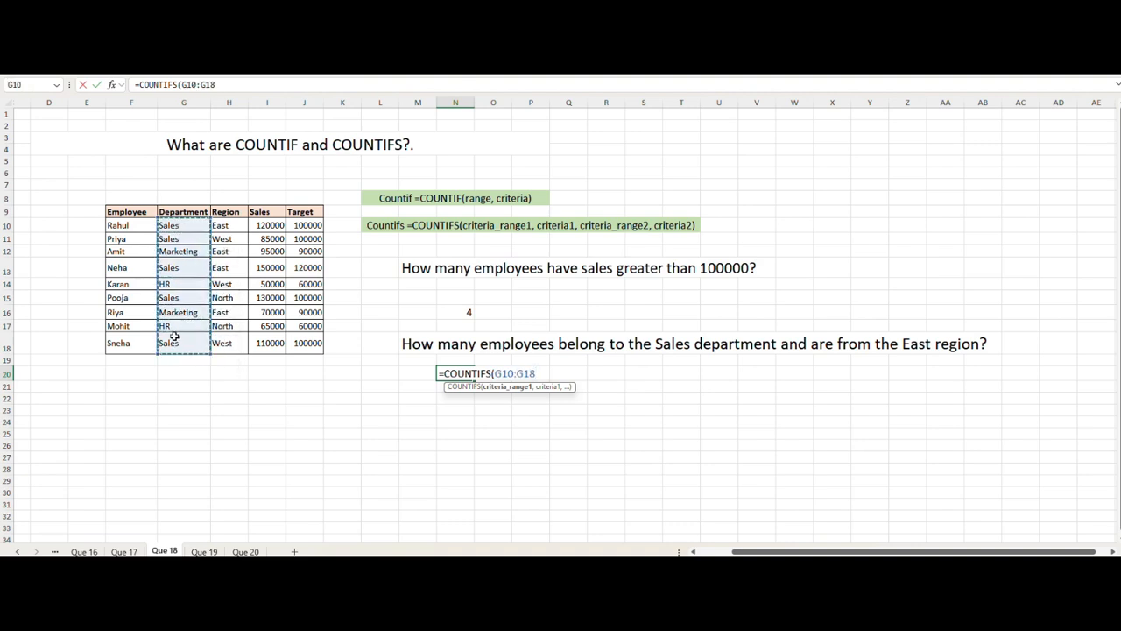
text(,"s)
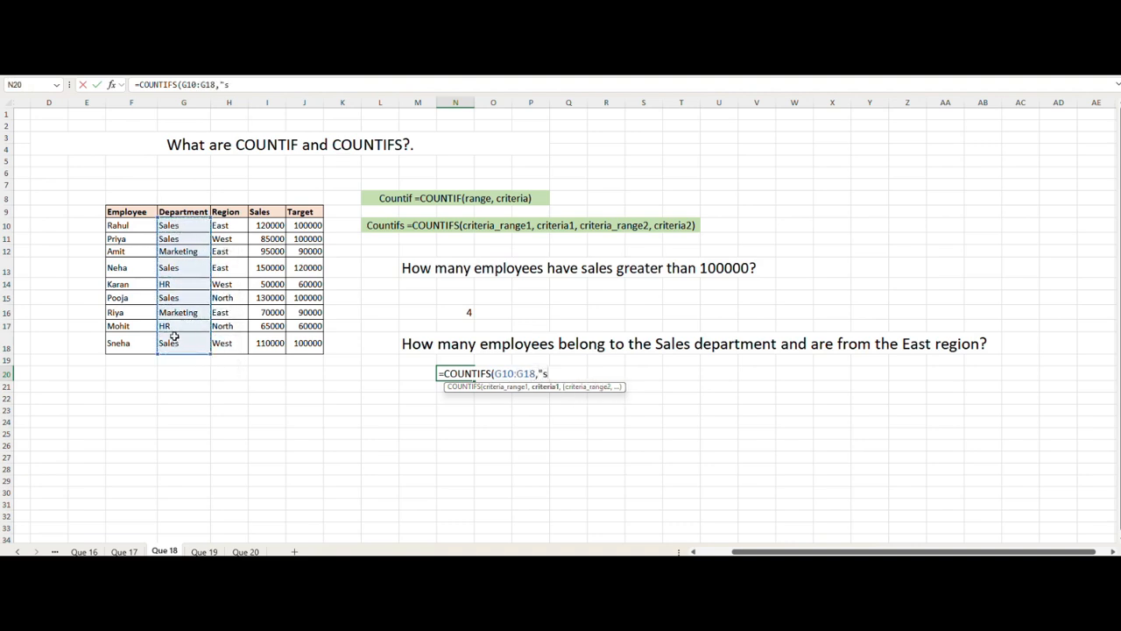
key(BackSpace)
key(BackSpace)
text(les",)
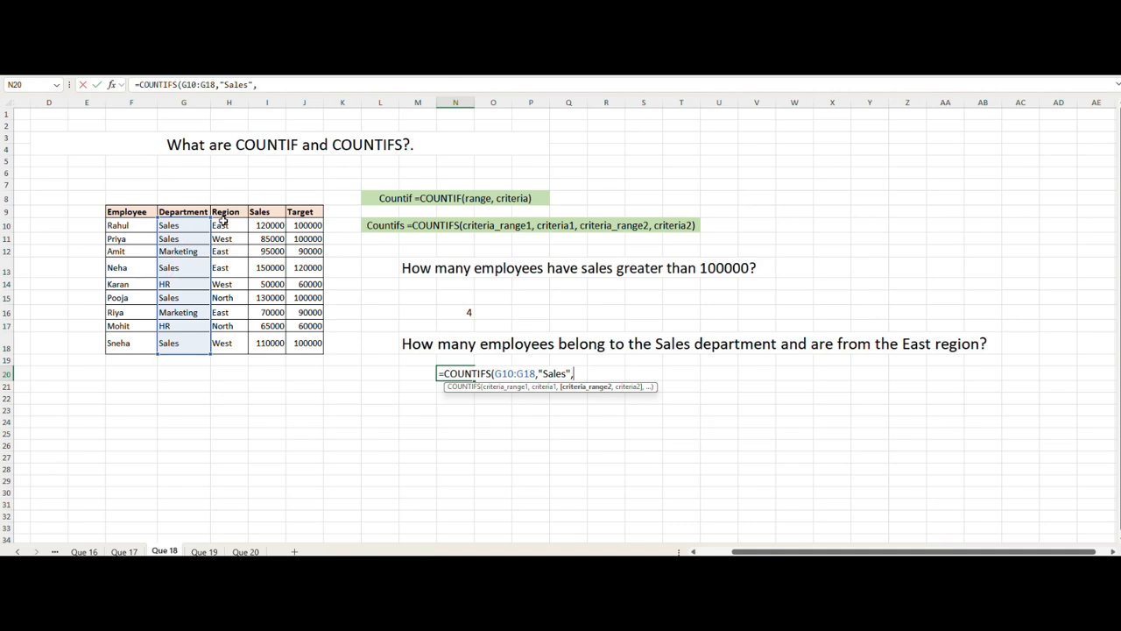
drag(223, 224, 222, 344)
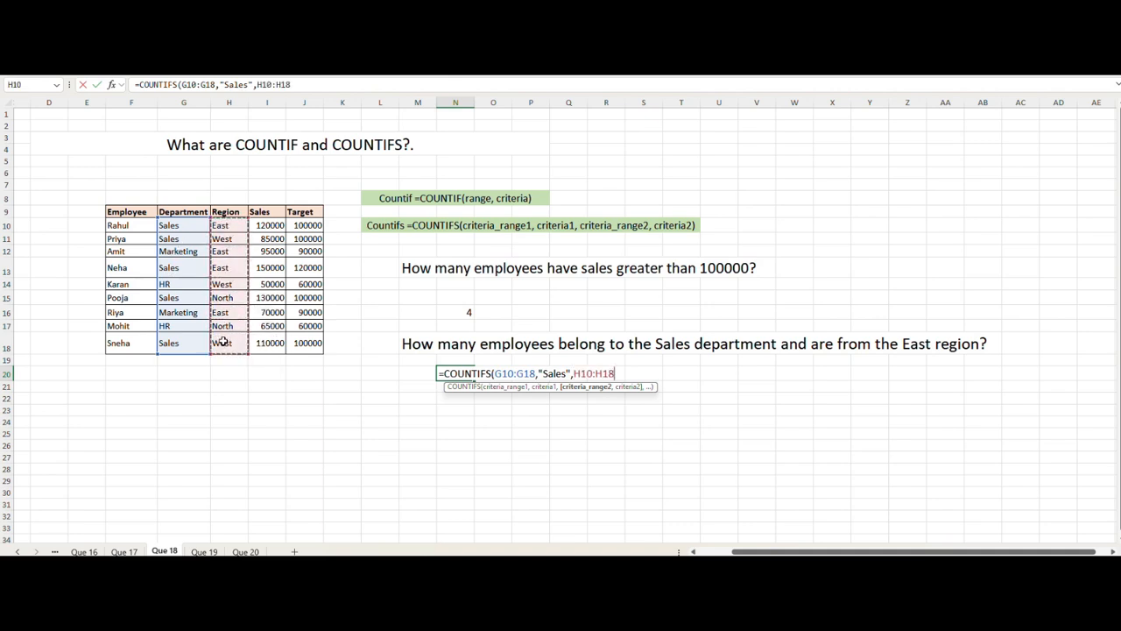
text(,)
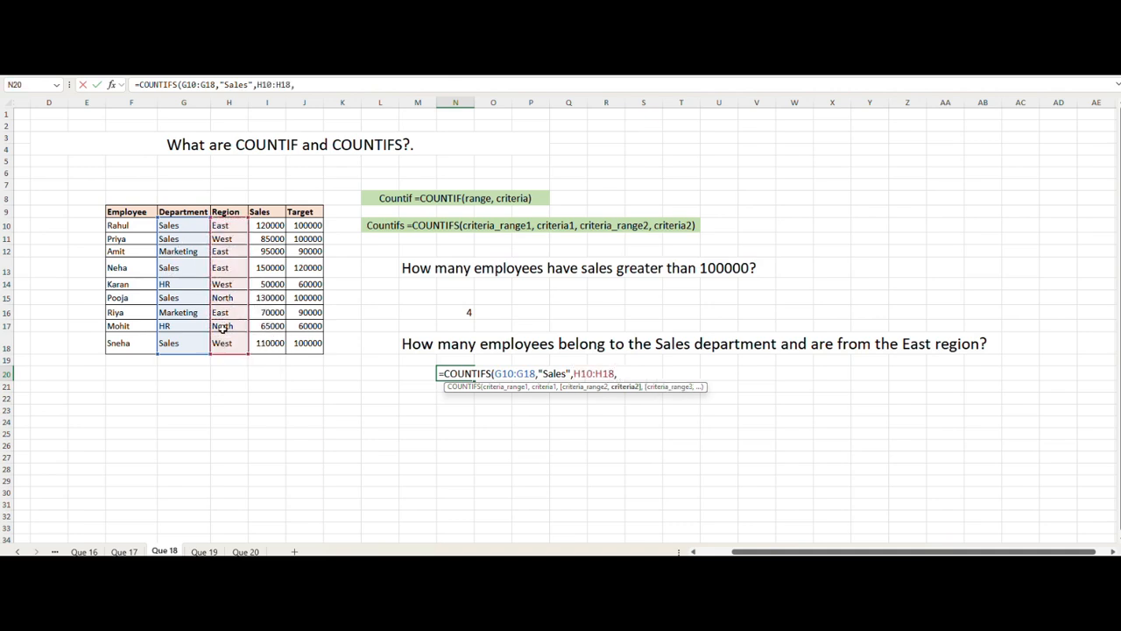
text( "East"))
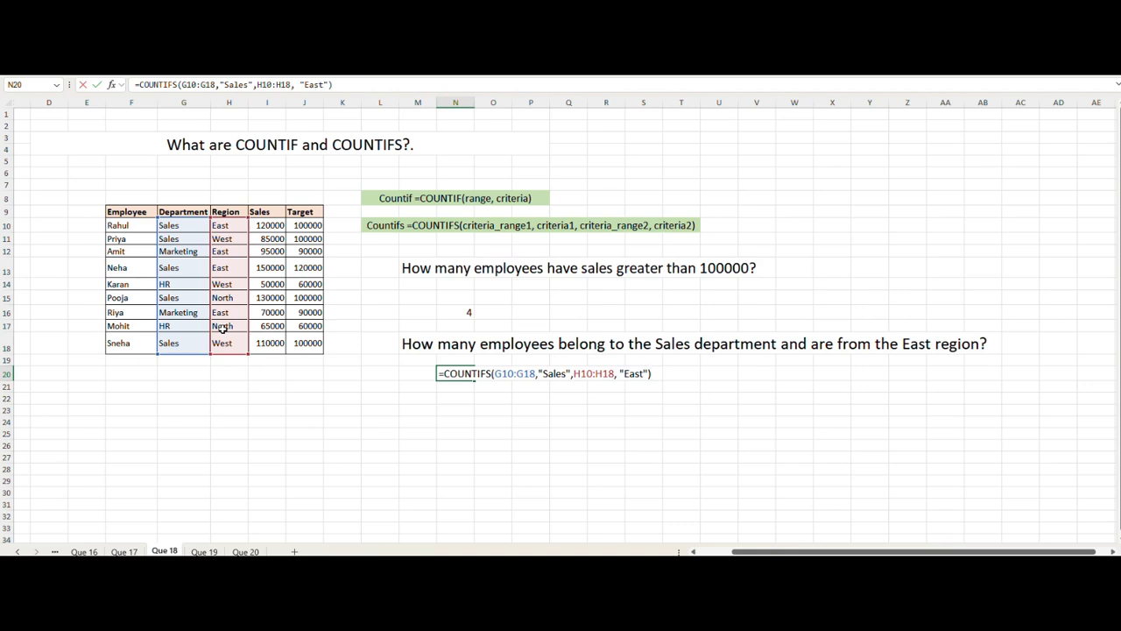
key(Return)
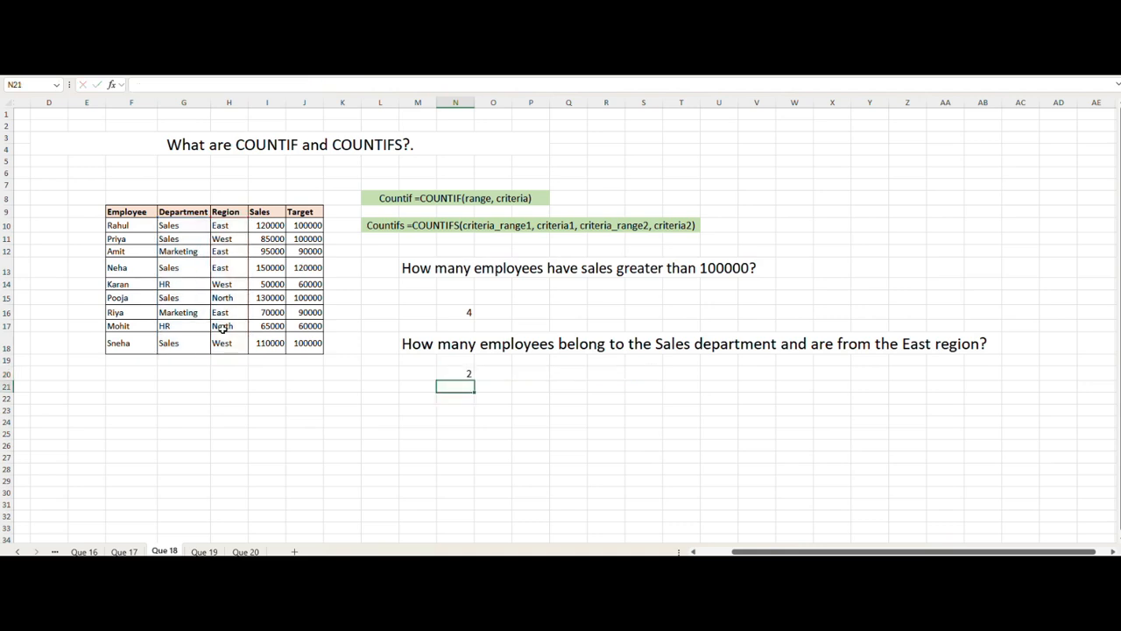
Step: Check the N20 formula against the Department and Region values of the matching employee rows
click(457, 371)
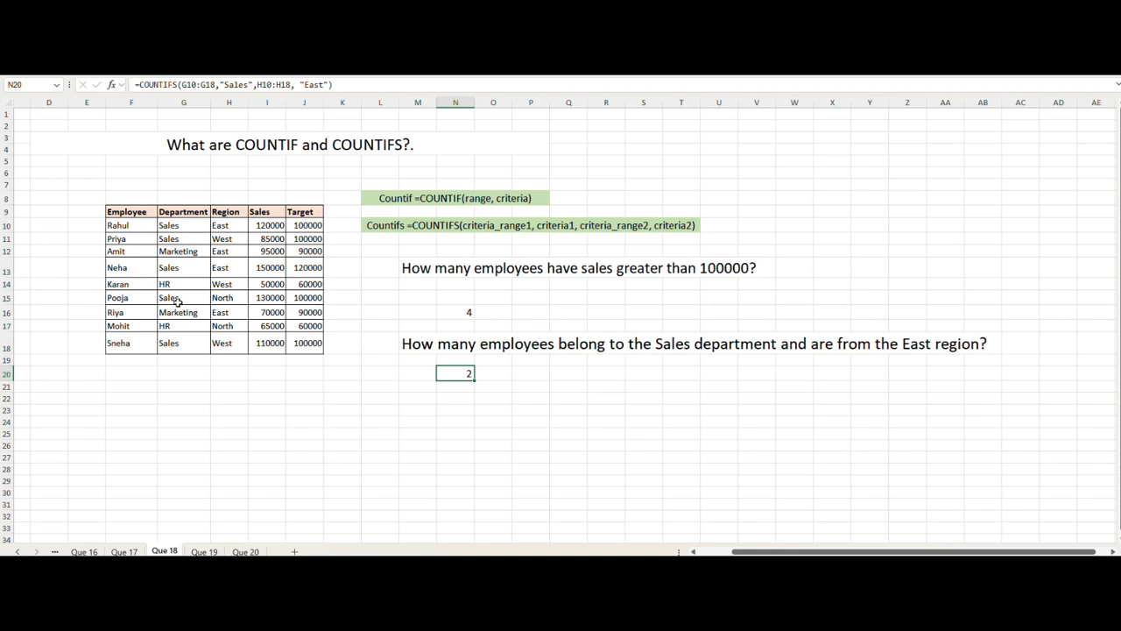
drag(184, 268, 214, 271)
drag(175, 225, 221, 226)
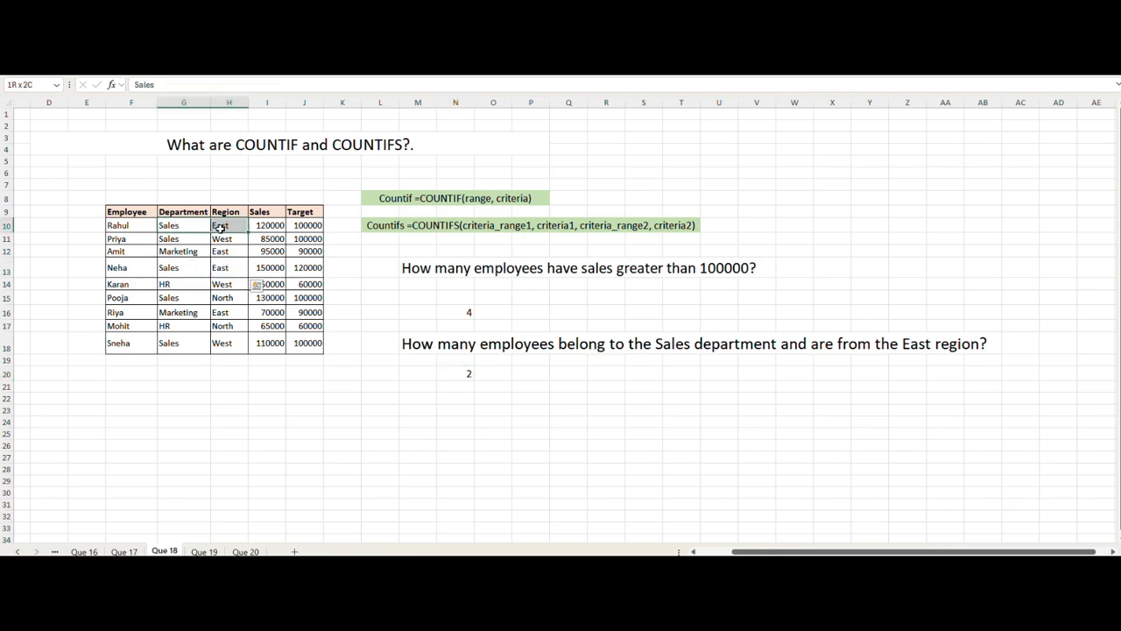
click(516, 399)
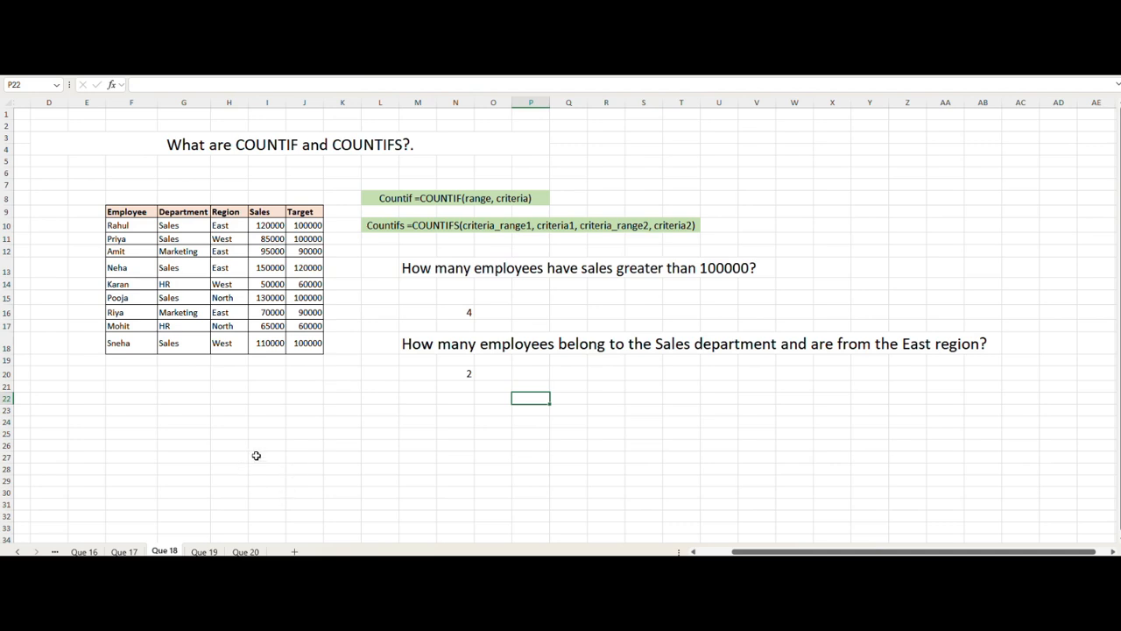
Step: Open the Que 19 sheet and enter =VLOOKUP(M12,F9:J18,1,0) in cell N12 to look up the employee name in M12
click(204, 552)
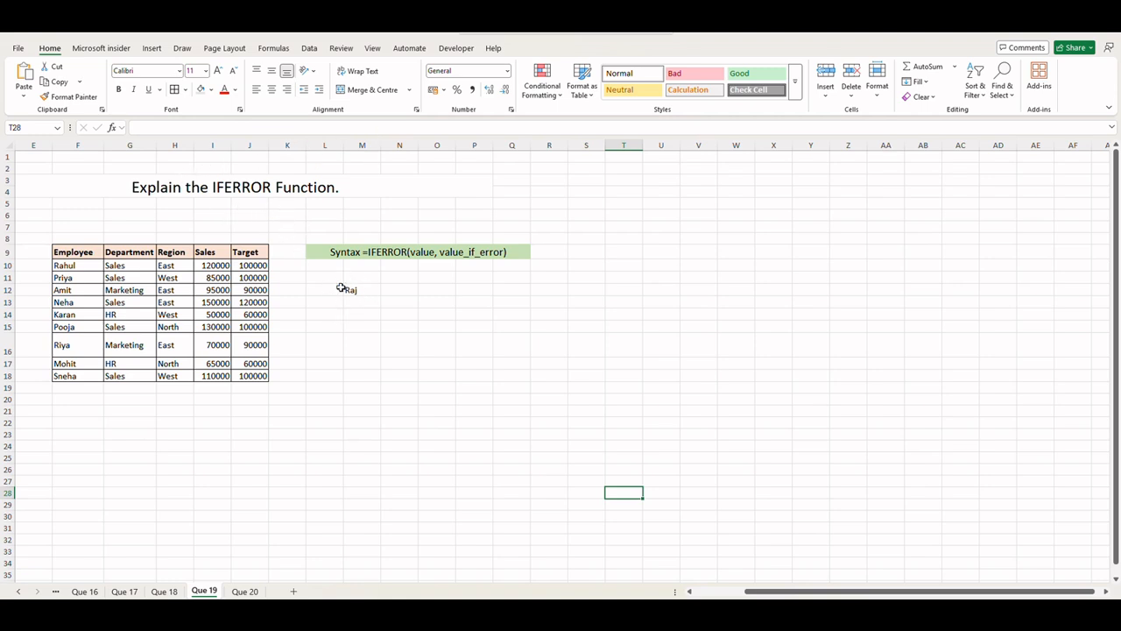
click(399, 293)
click(396, 292)
text(=)
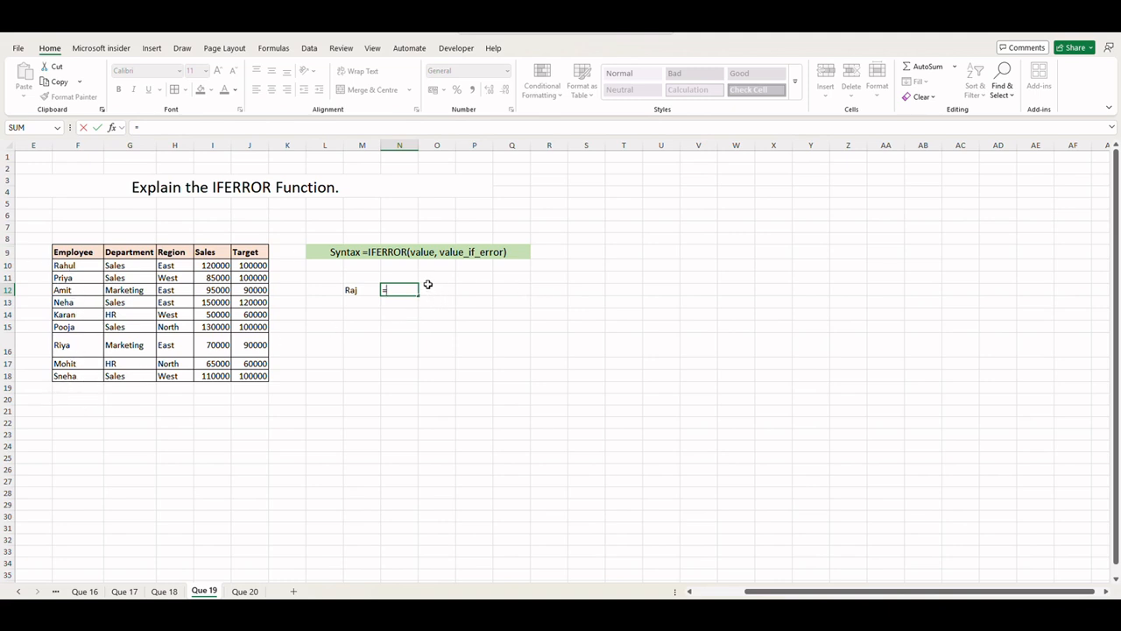
text(vl)
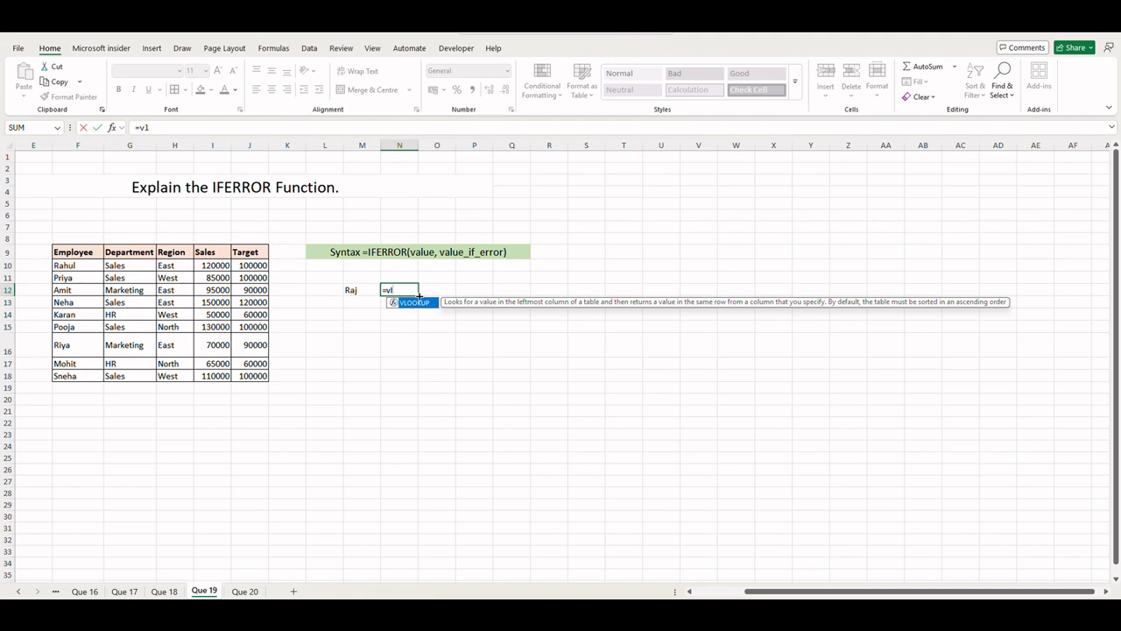
double_click(413, 303)
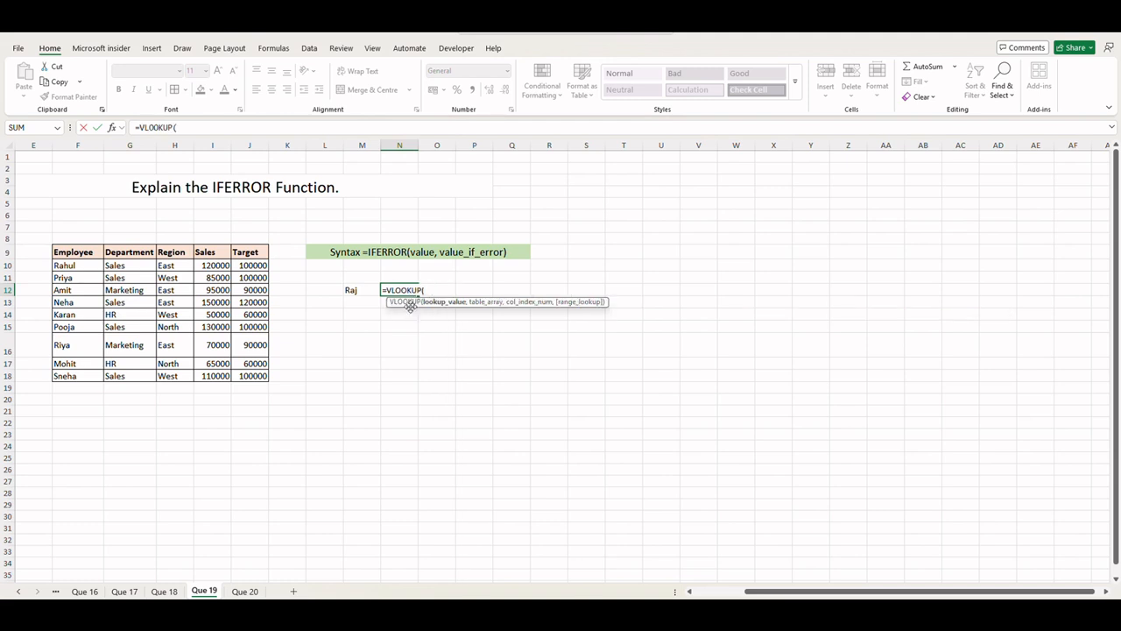
click(356, 294)
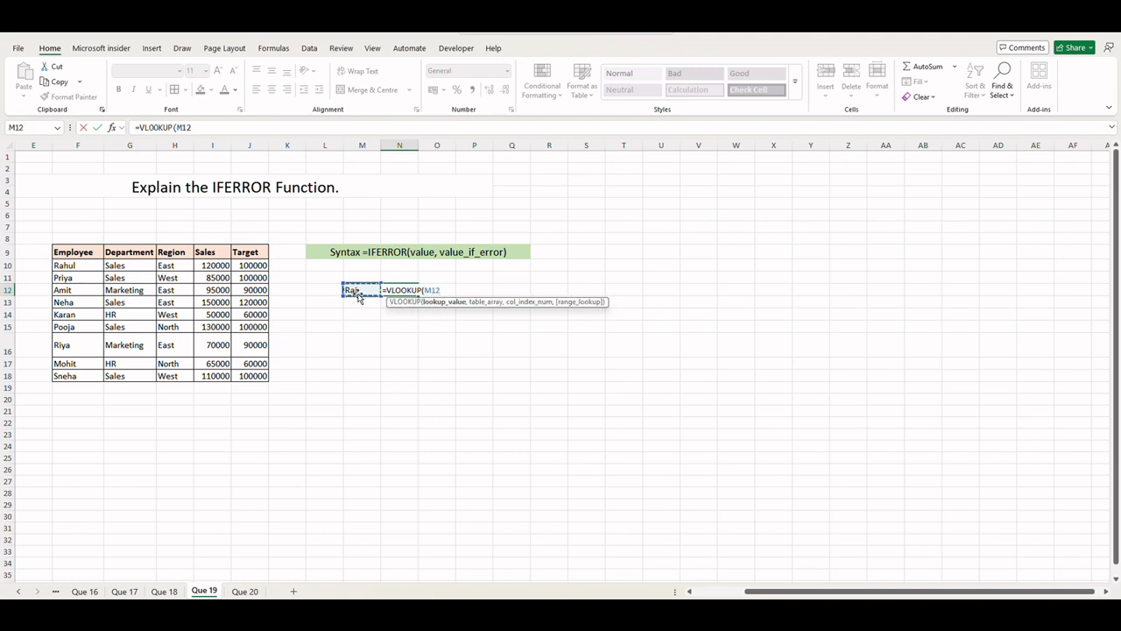
text(,)
drag(66, 261, 248, 379)
text(,)
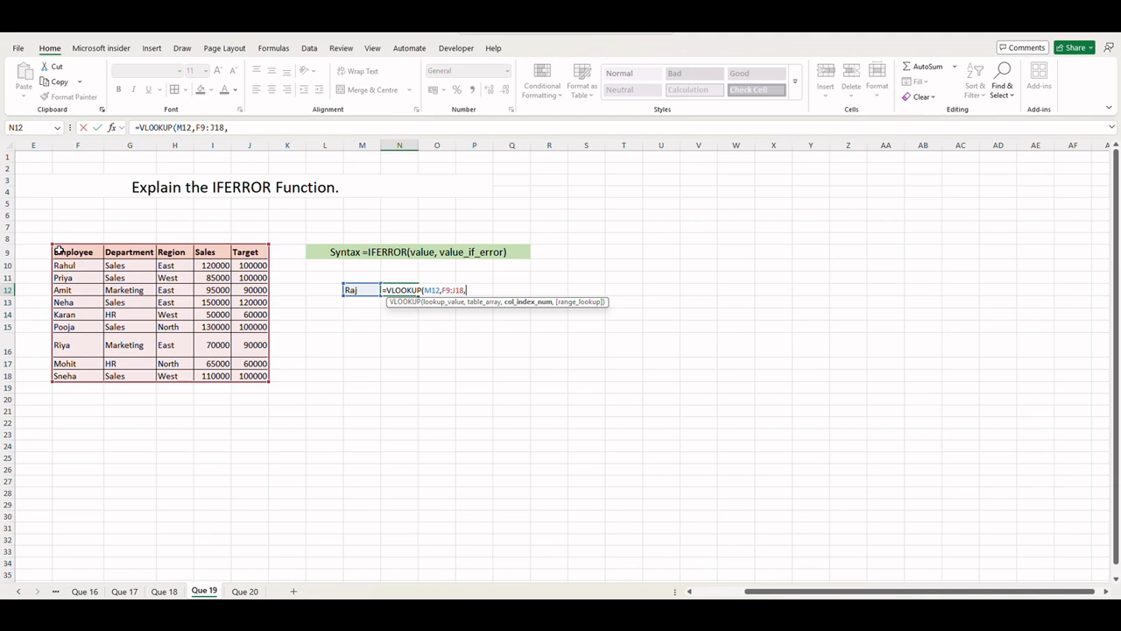
text(1)
text(,0)
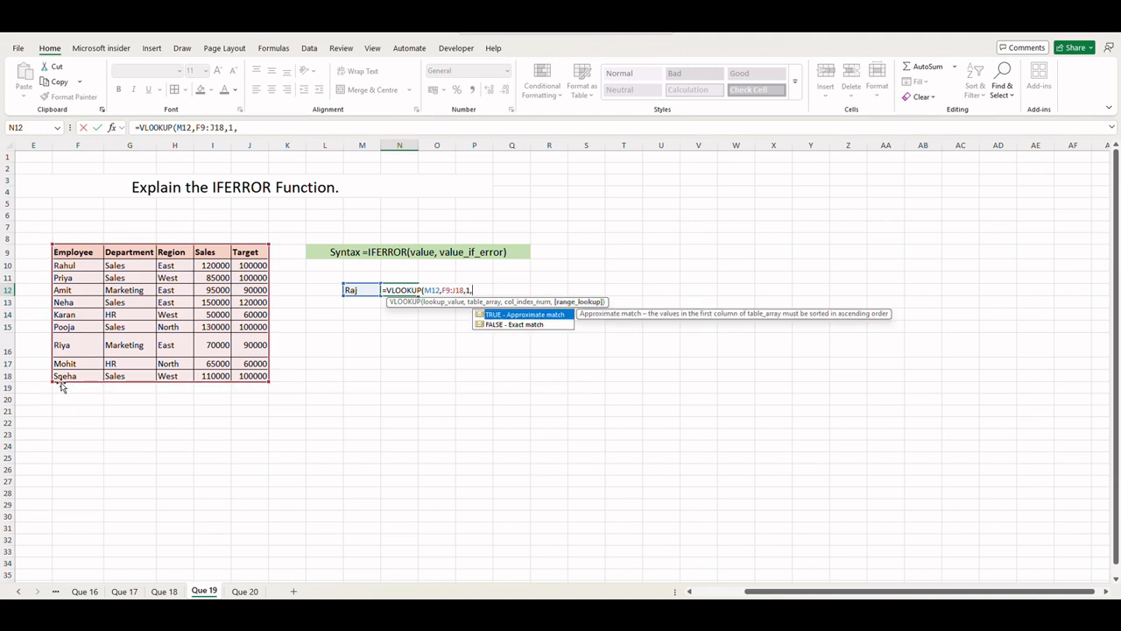
text())
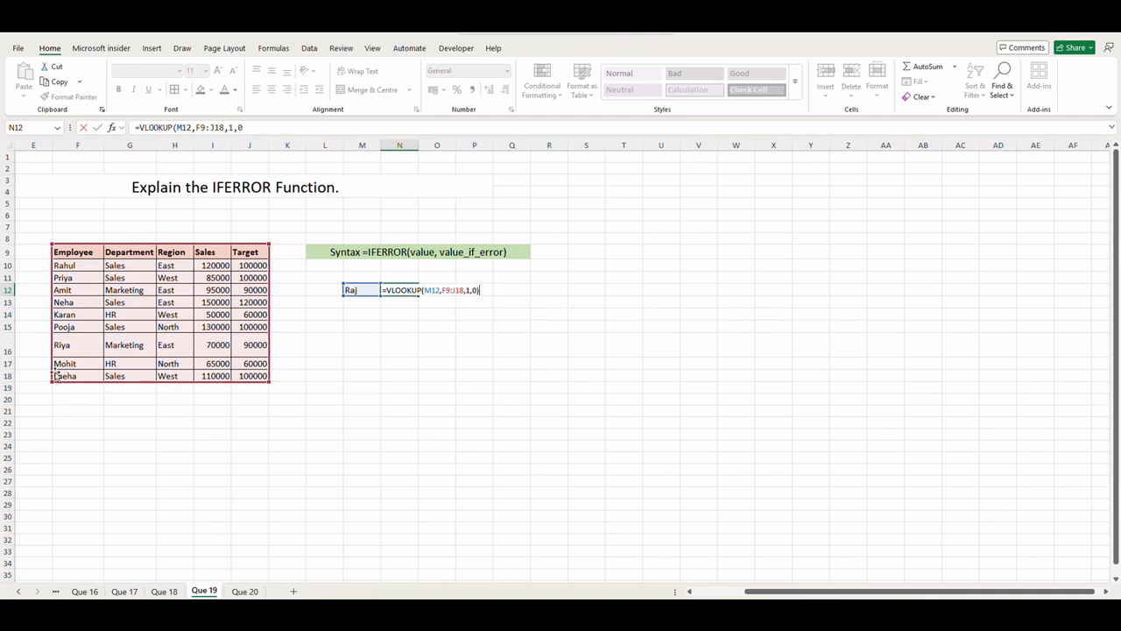
key(Return)
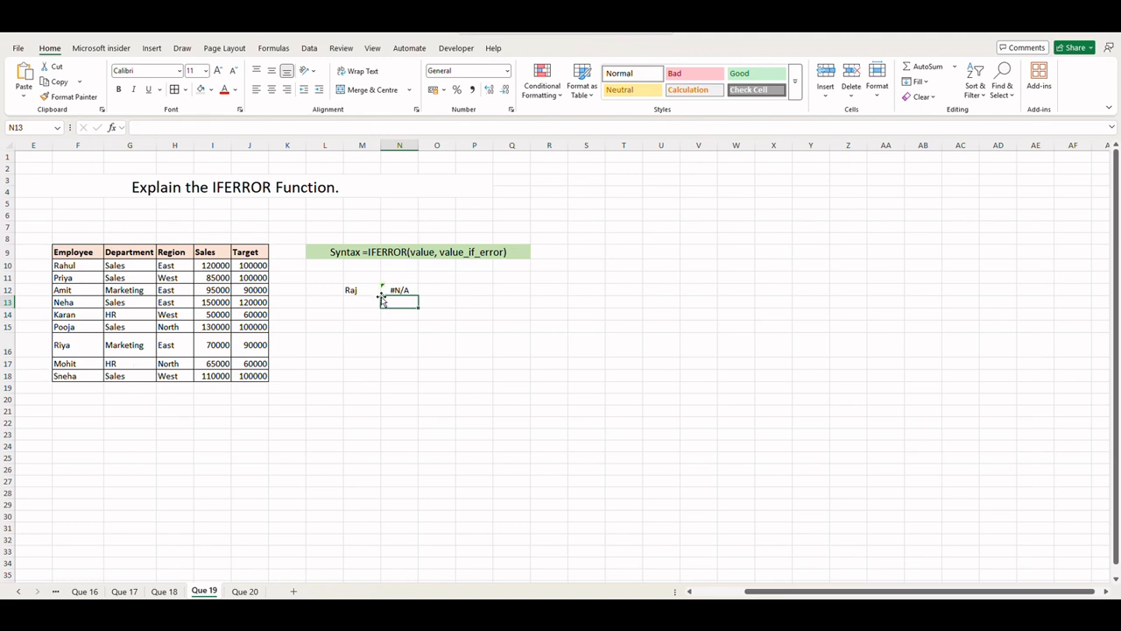
click(408, 289)
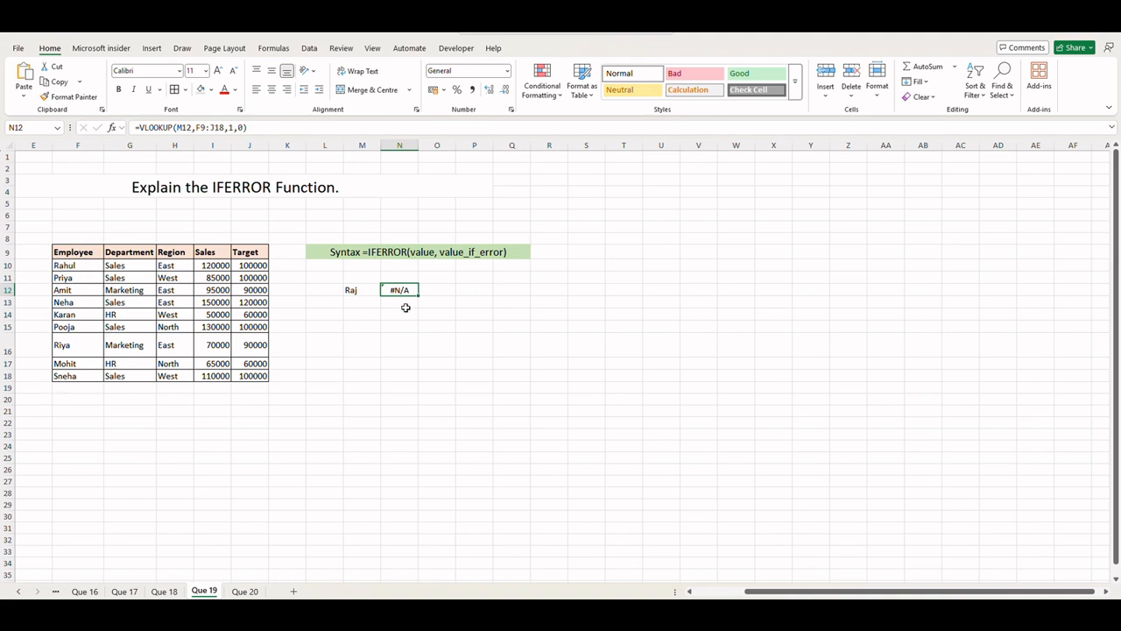
Step: Enter in P12 an IFERROR-wrapped VLOOKUP of the employee name as text in F9:J18, column 1, exact match, returning "Employer not found"
click(471, 293)
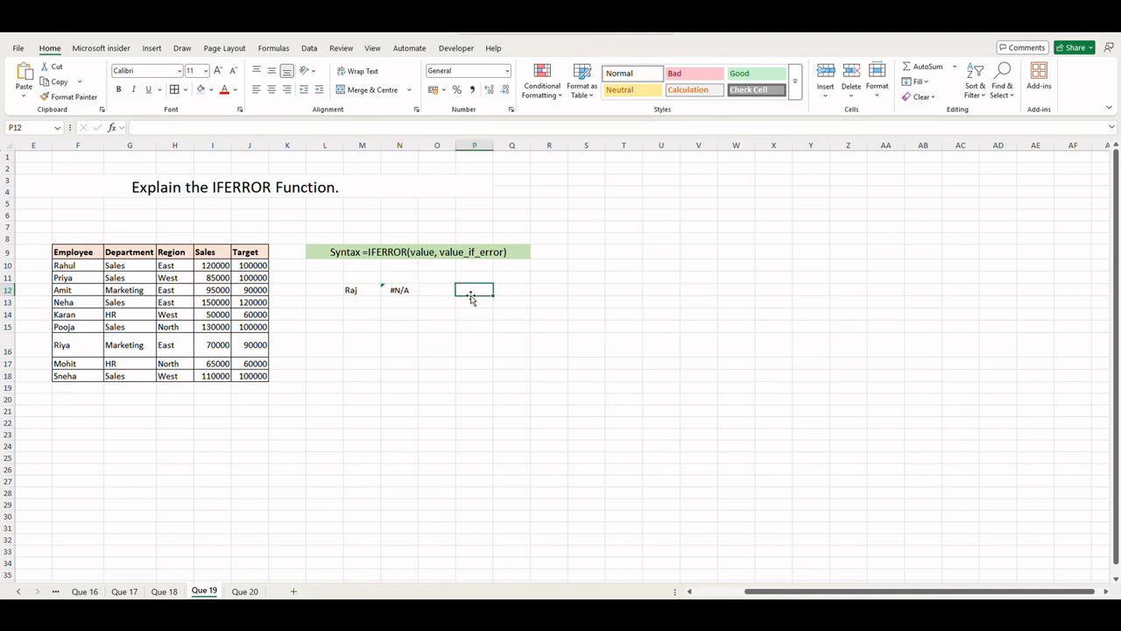
text(=)
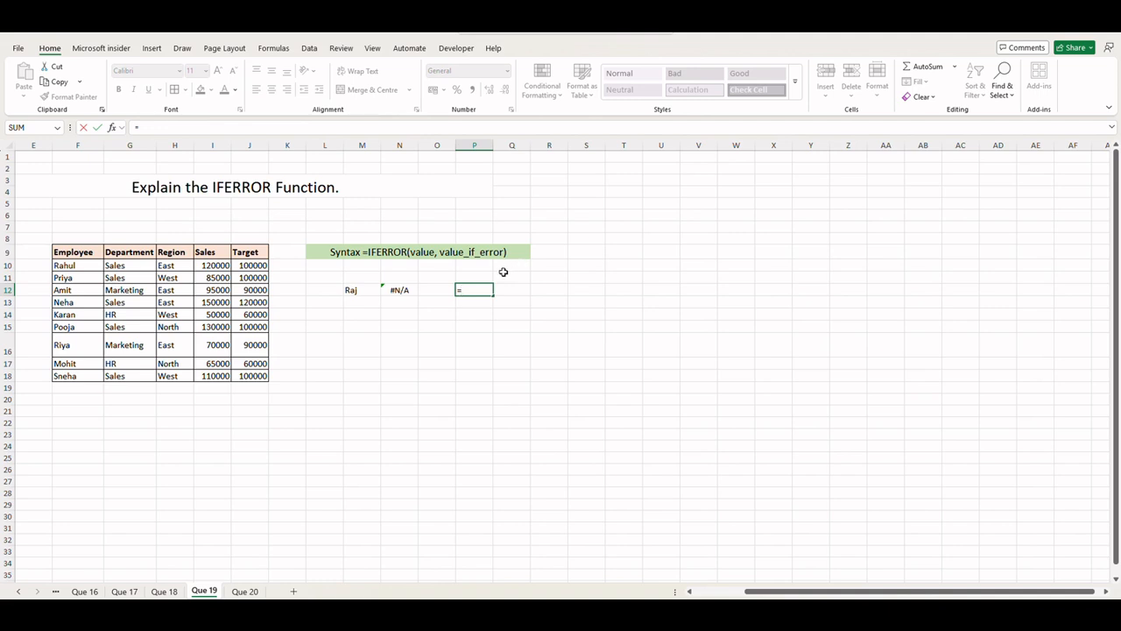
text(if)
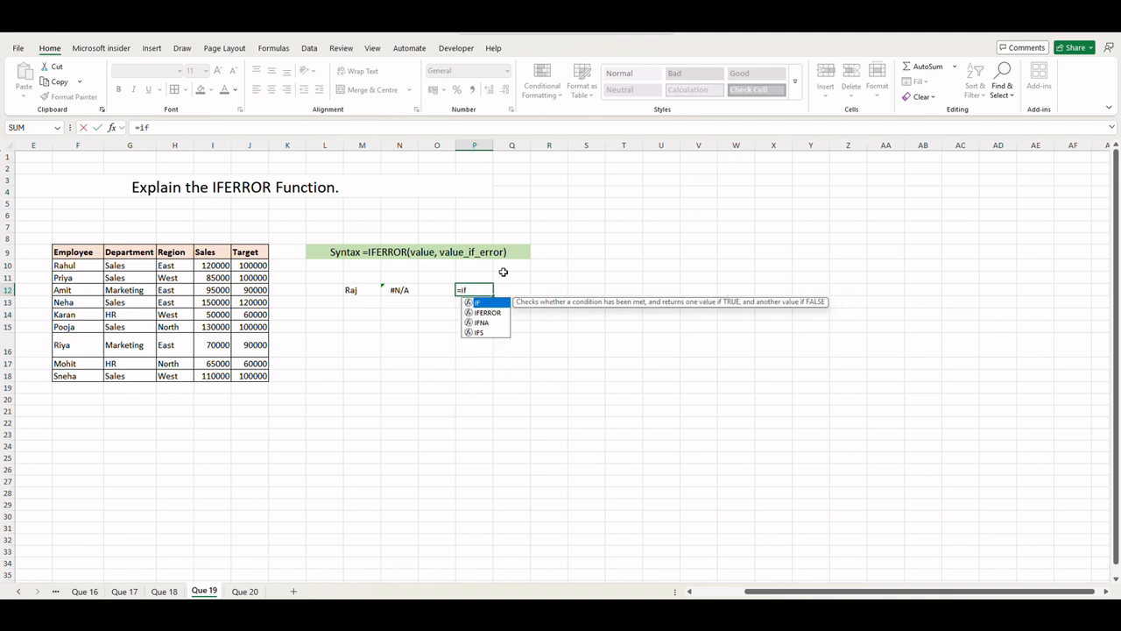
key(Down)
key(Tab)
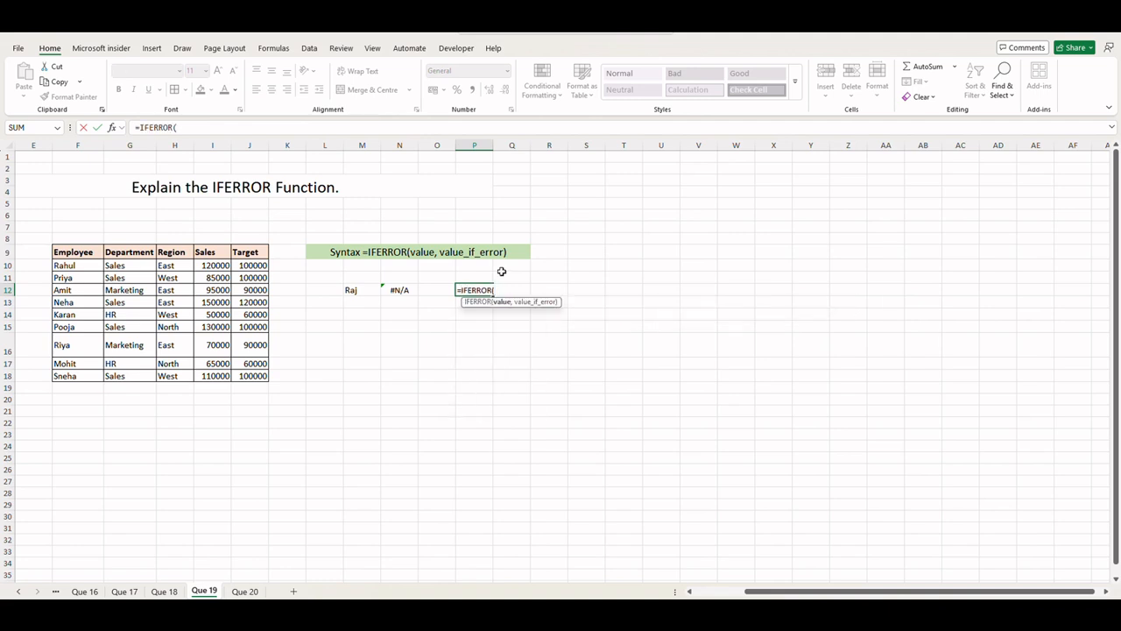
text(vl)
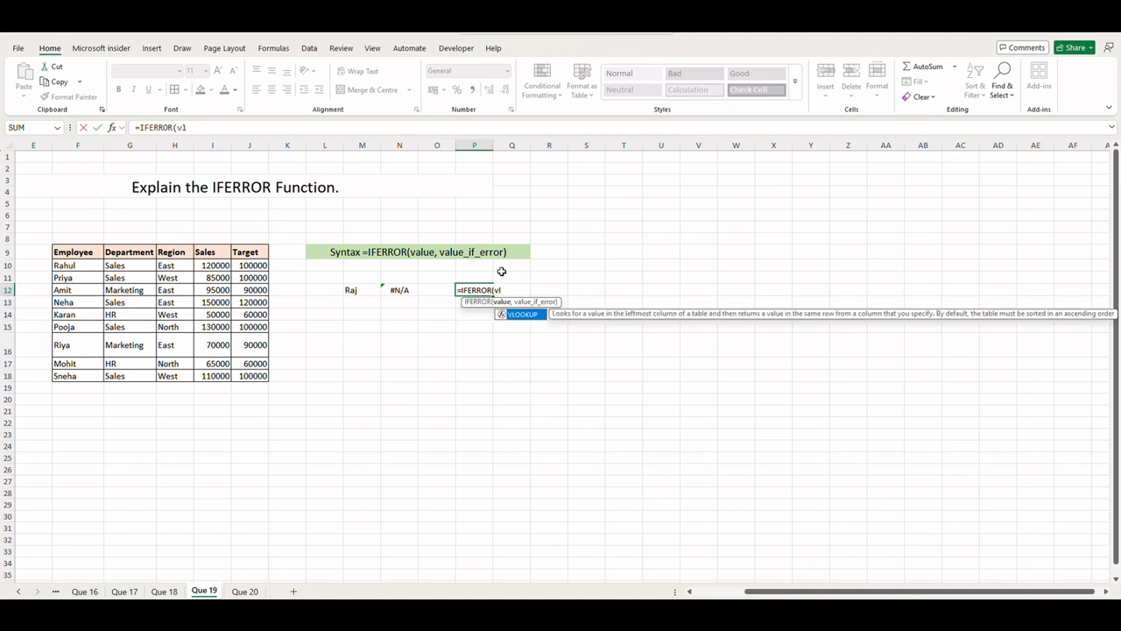
key(Tab)
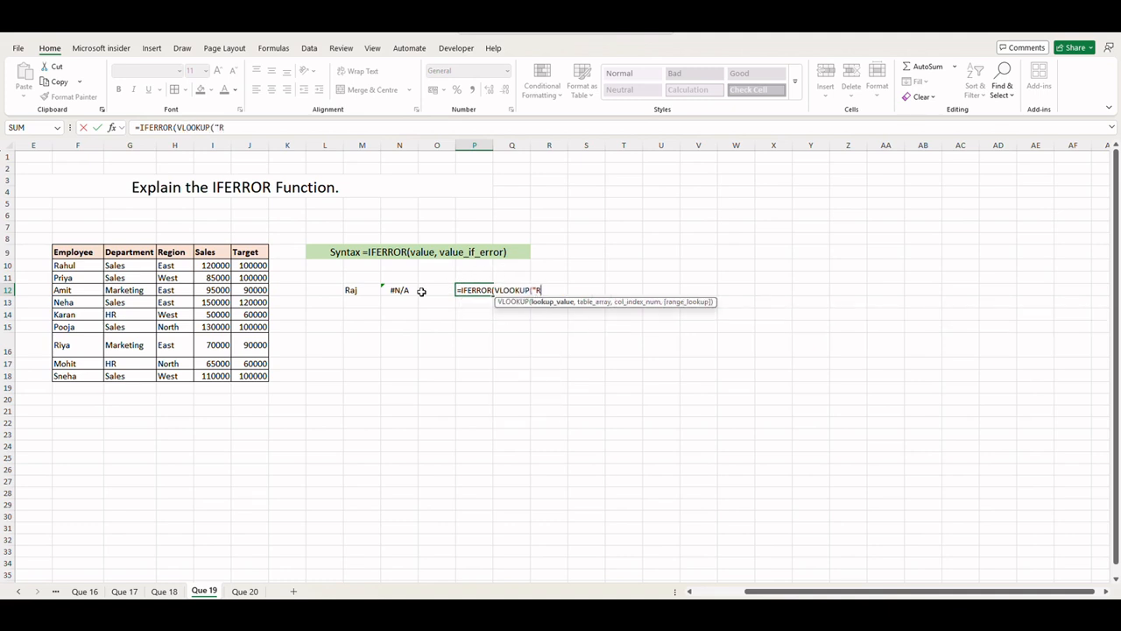
text("Raj",)
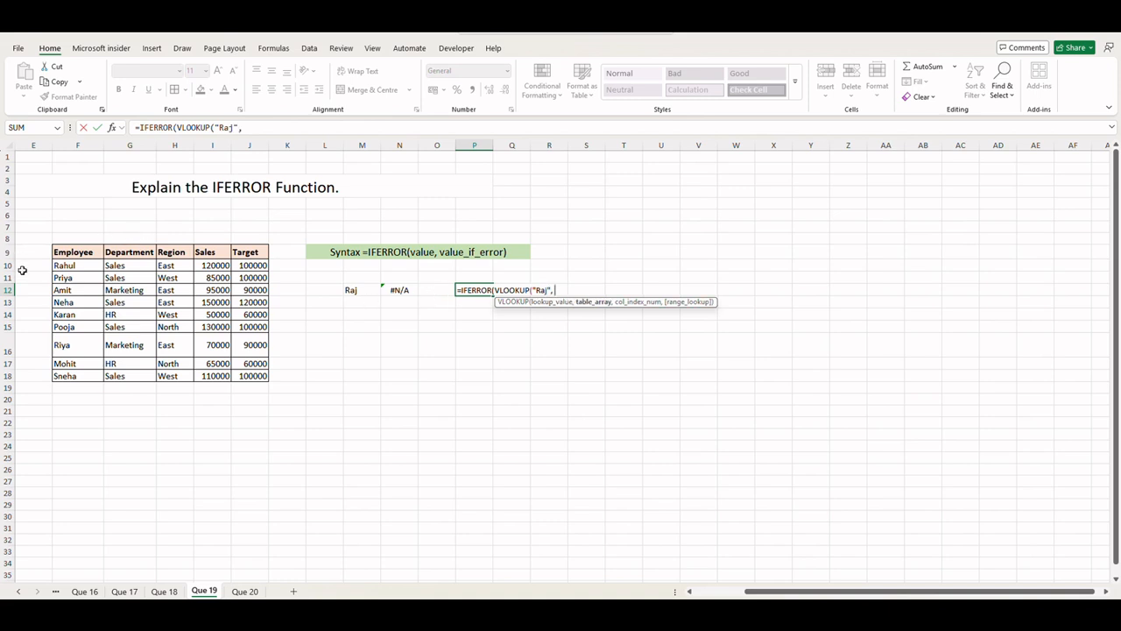
drag(62, 252, 246, 363)
text(,)
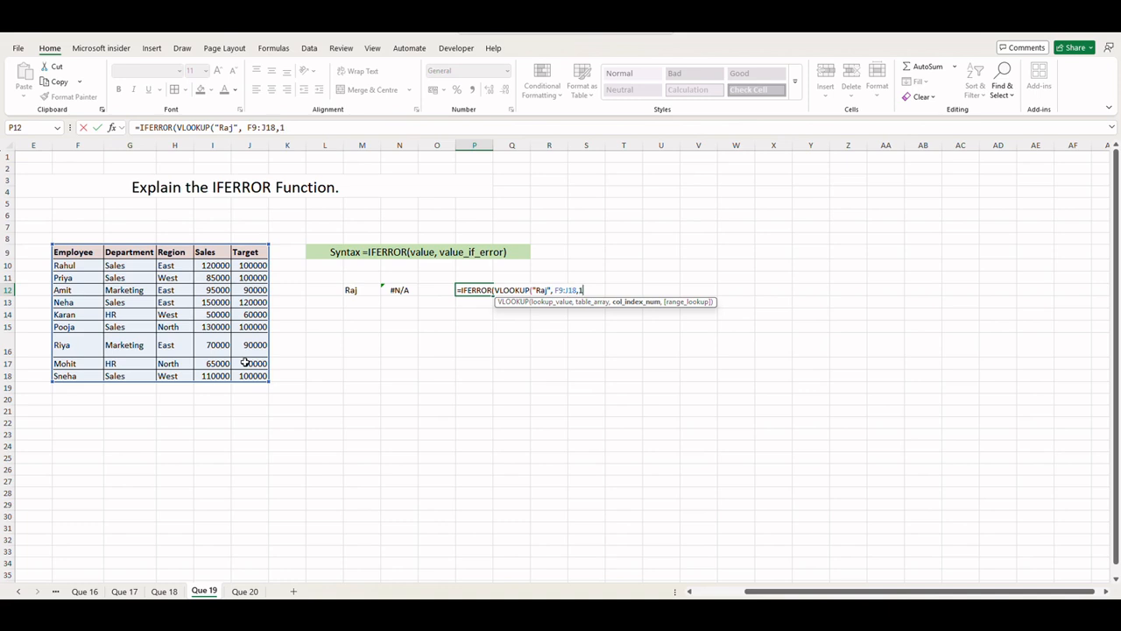
text(1,0),)
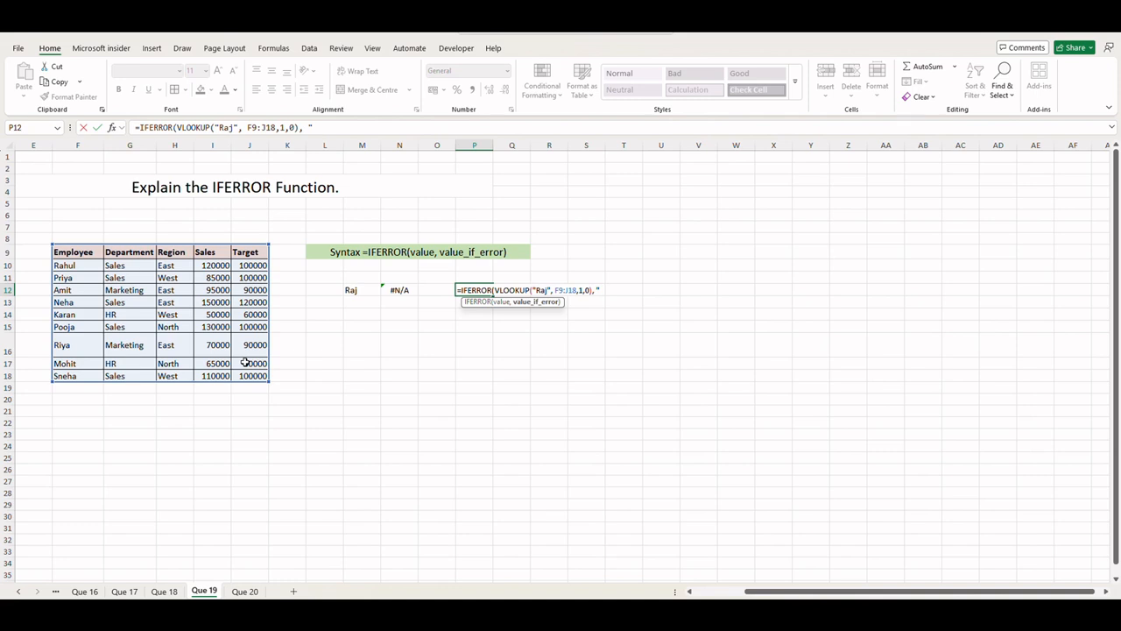
text( "Emplyer)
text(not found)
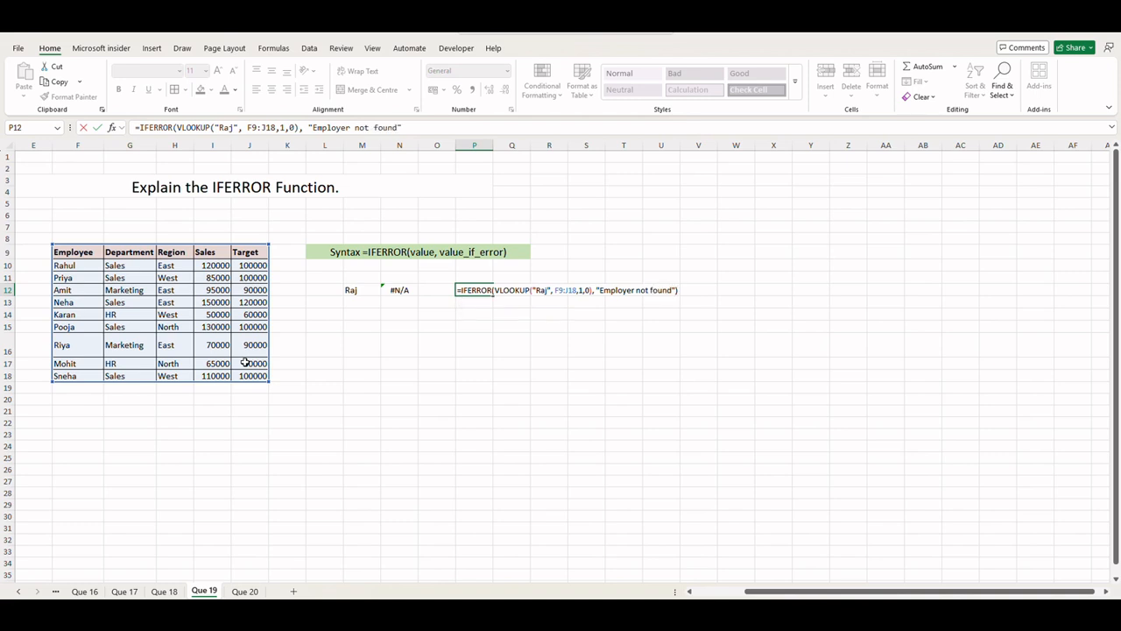
key(Return)
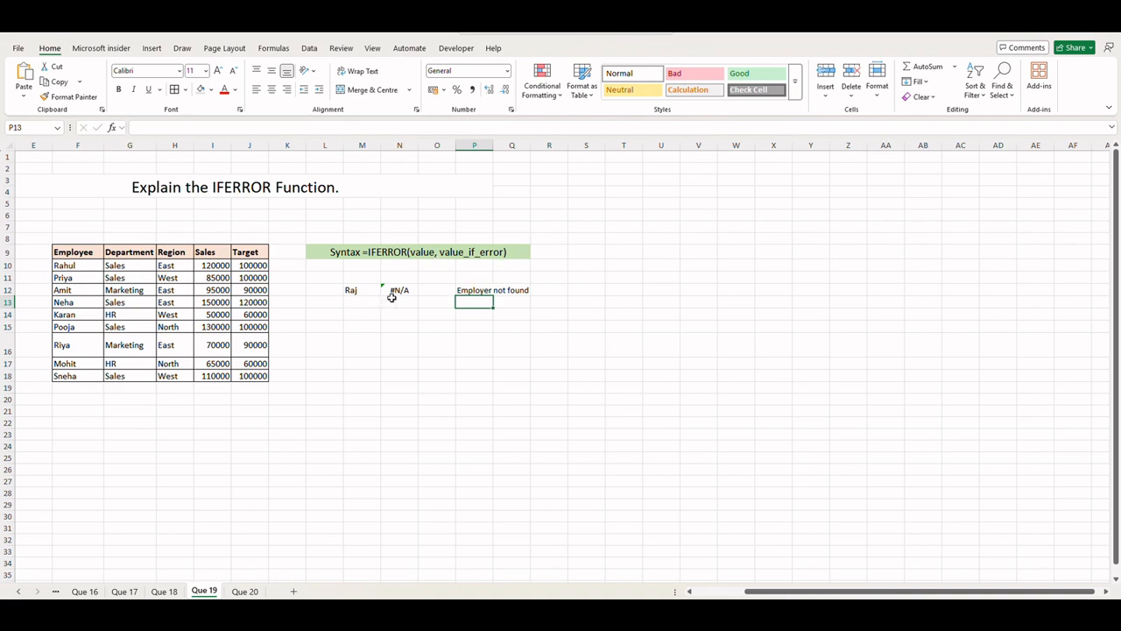
double_click(472, 290)
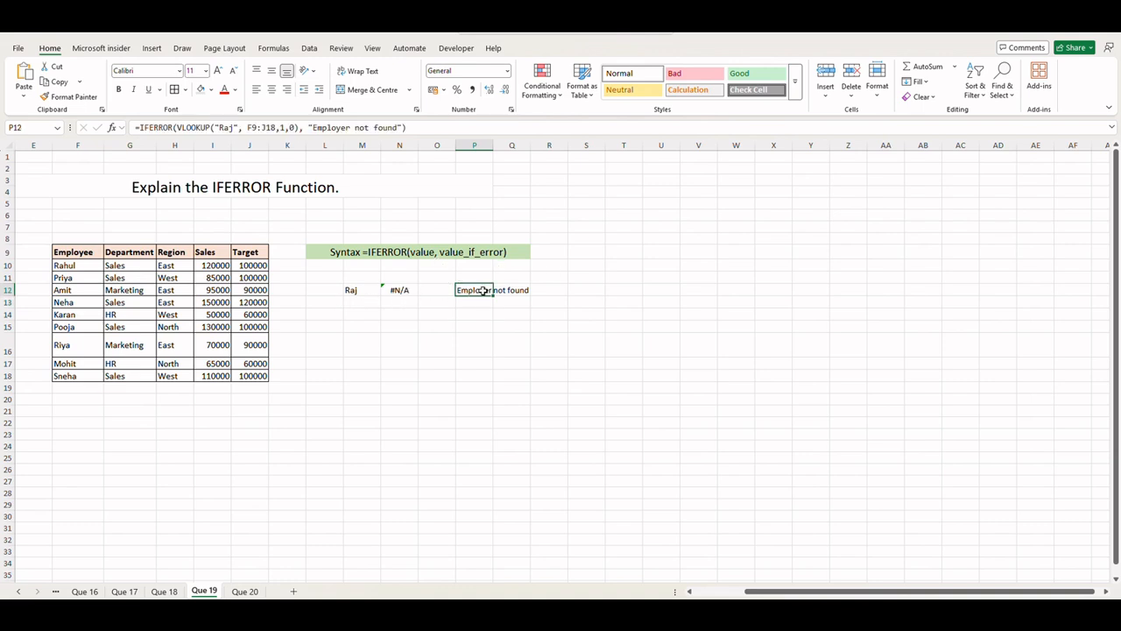
click(628, 291)
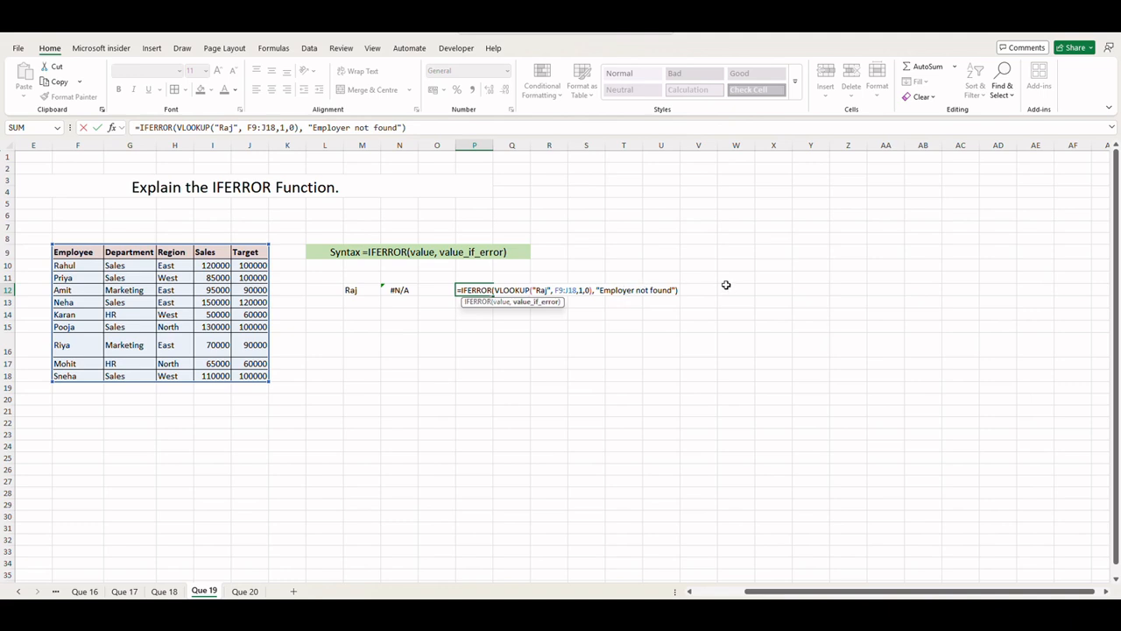
Step: Correct the error message in the P12 formula to "Employee not found" and confirm it
key(BackSpace)
text(e)
key(Return)
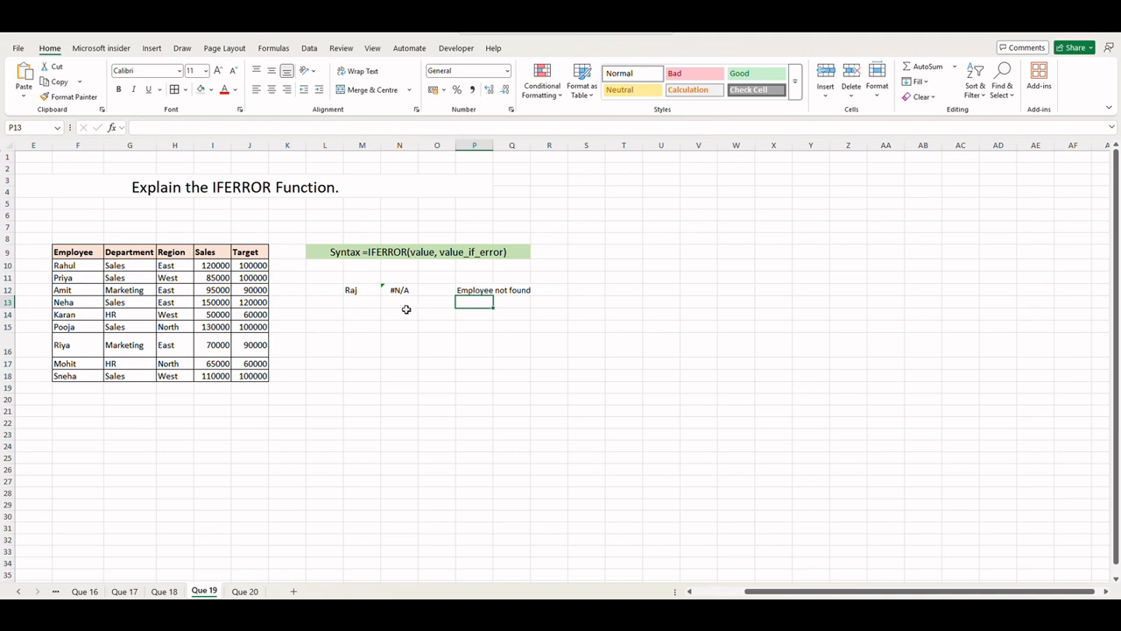
click(483, 291)
click(515, 305)
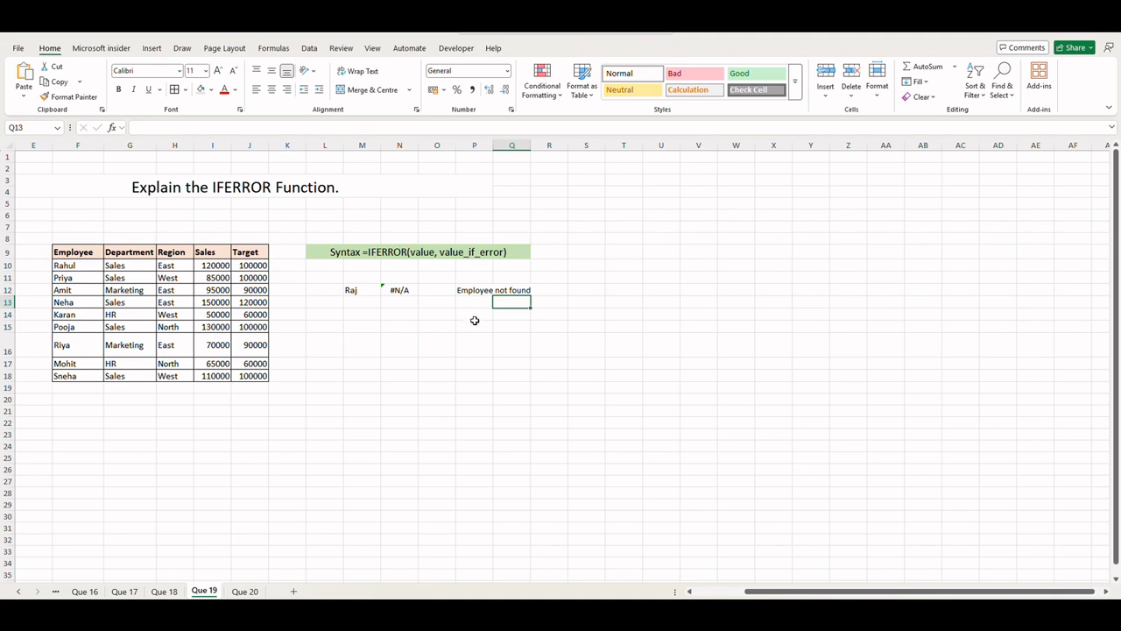
click(419, 325)
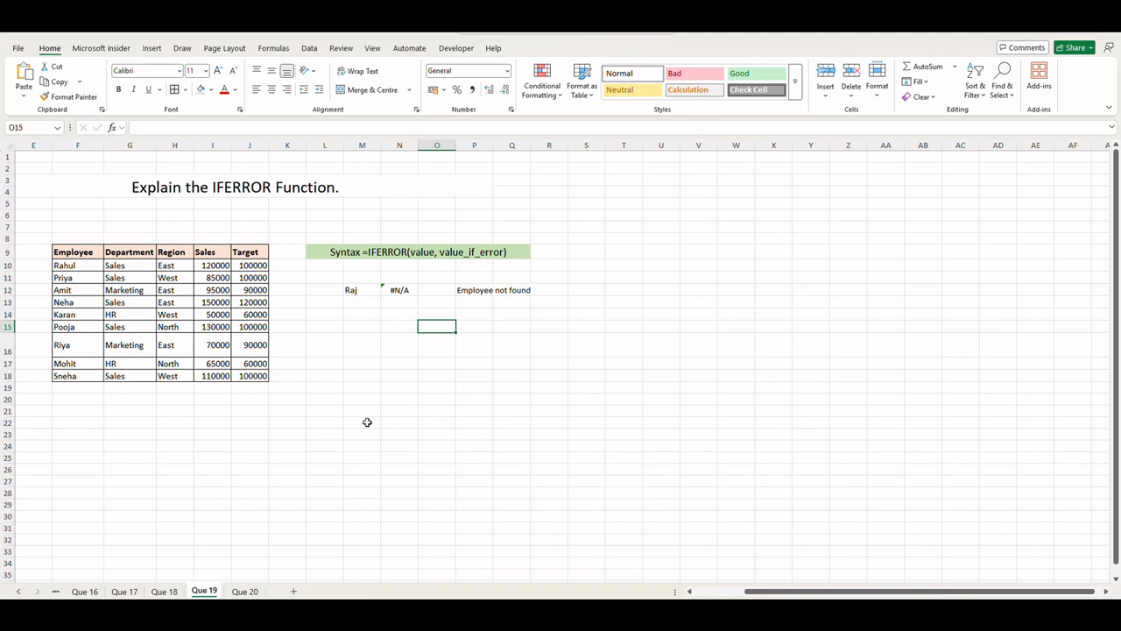
Step: Open the Que 20 sheet and label K5 "numeric value" beside the COUNT syntax
click(239, 592)
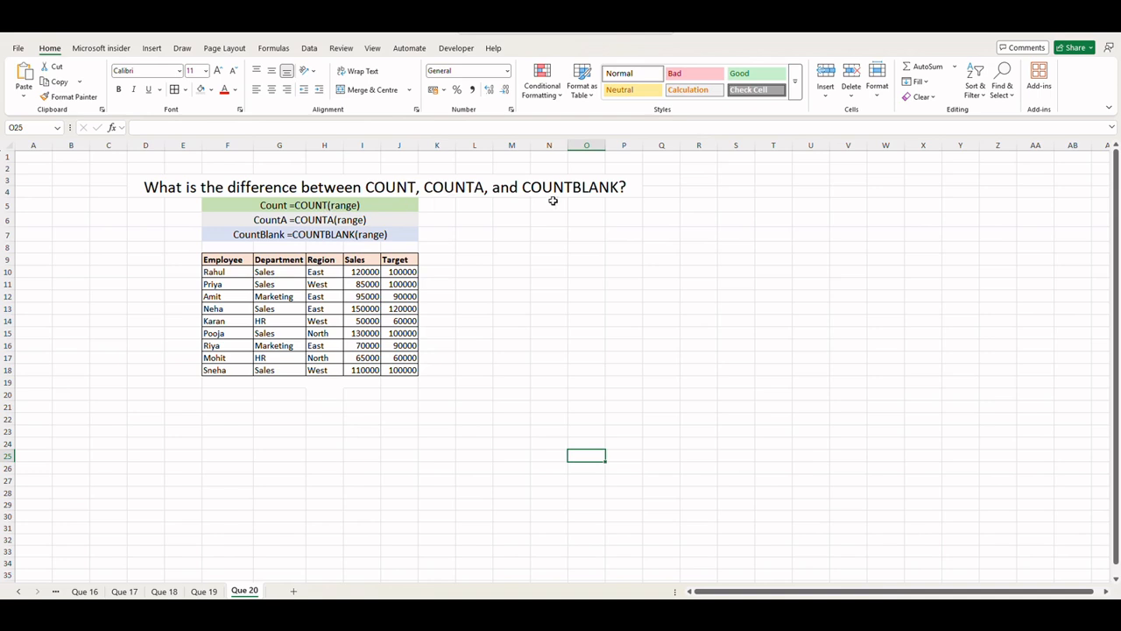
click(544, 268)
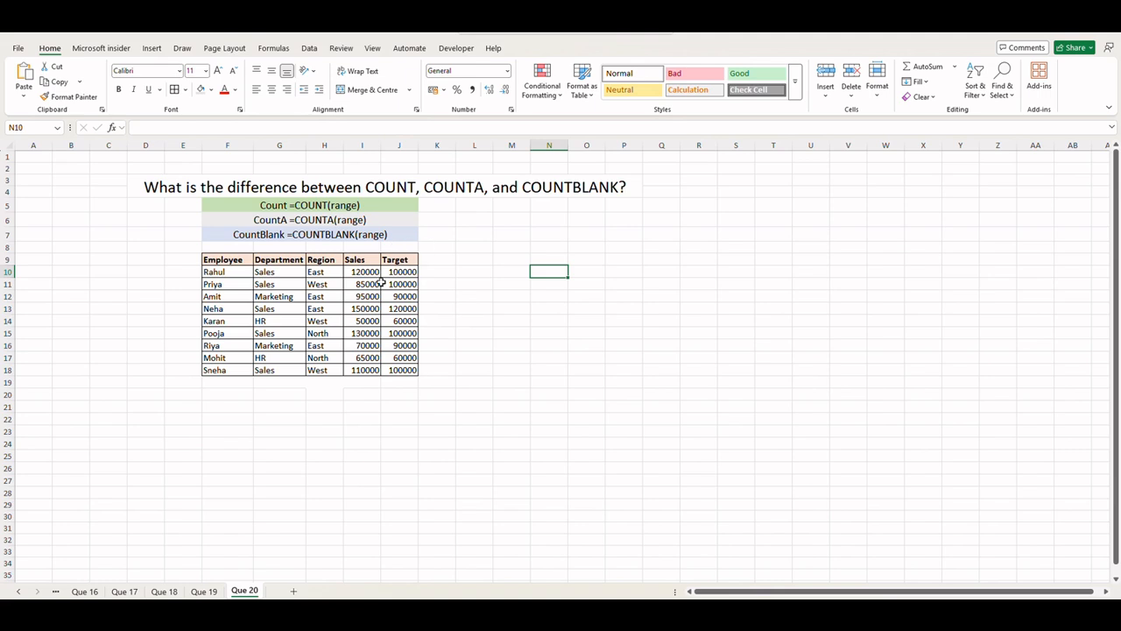
click(438, 207)
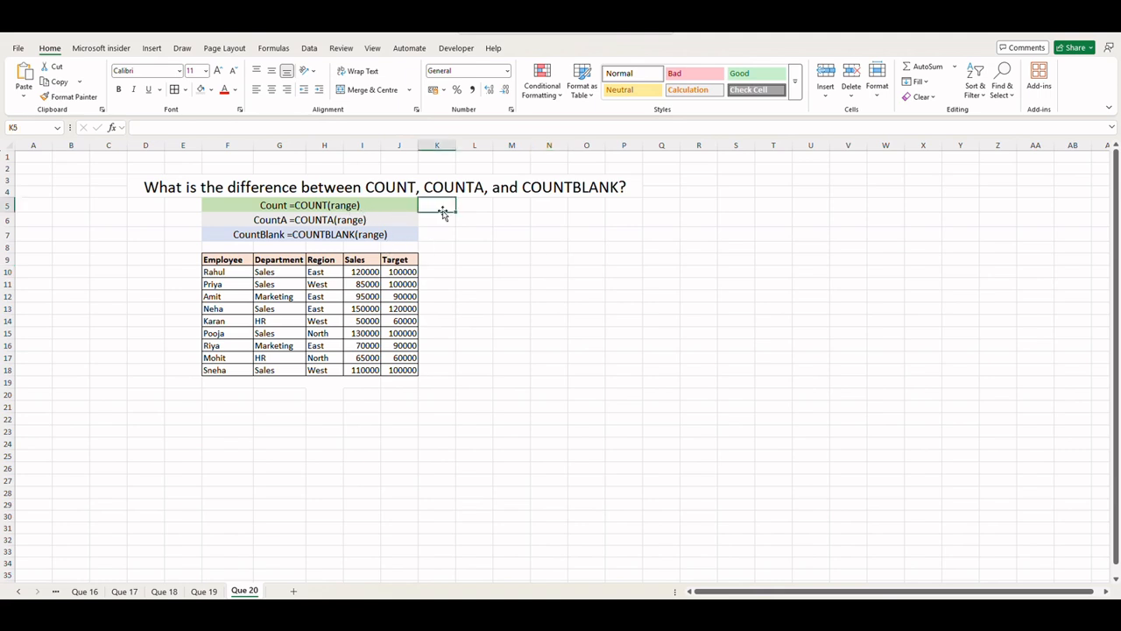
text(num)
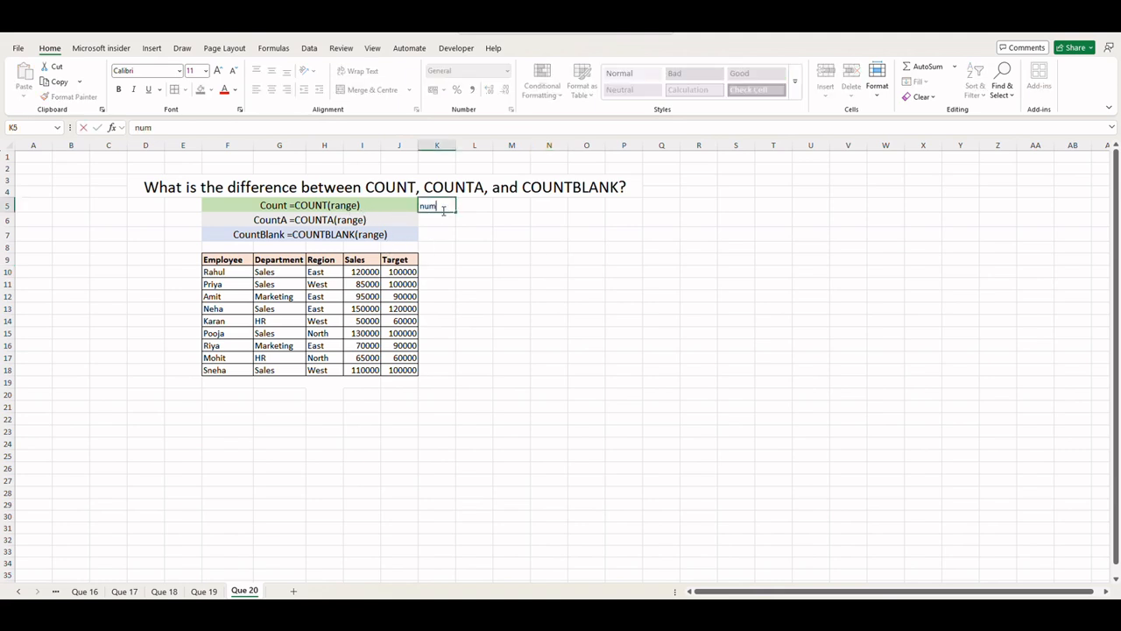
text(eric value)
Step: Label K6 "non empty cells" and K7 "empty cells" beside the COUNTA and COUNTBLANK syntax rows
click(438, 220)
text(non emp)
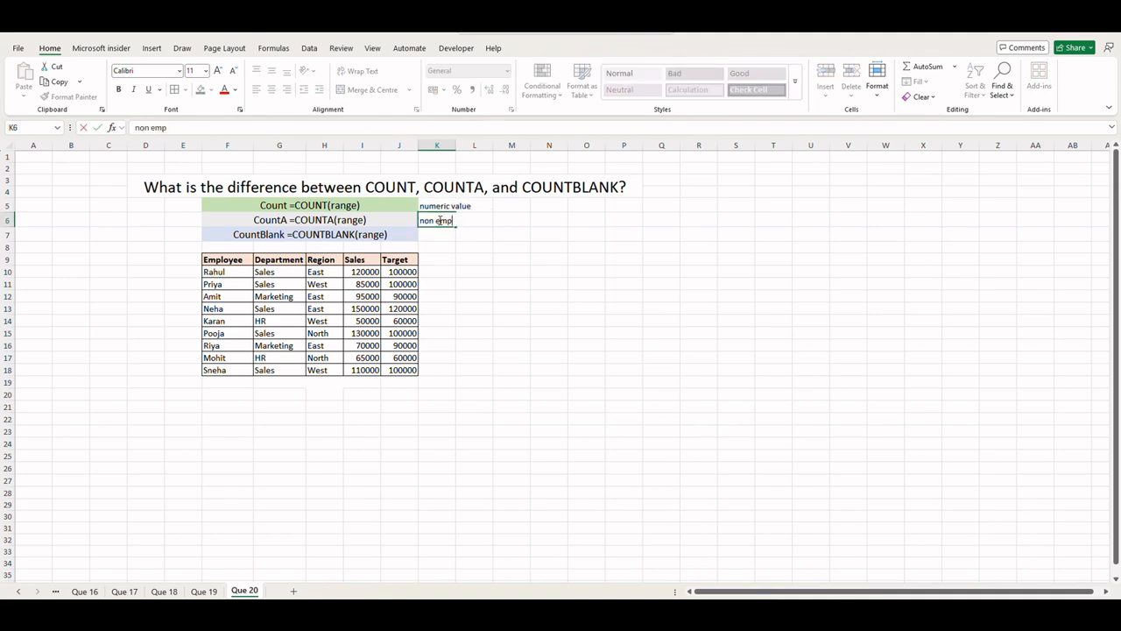
text(ty cells)
click(441, 238)
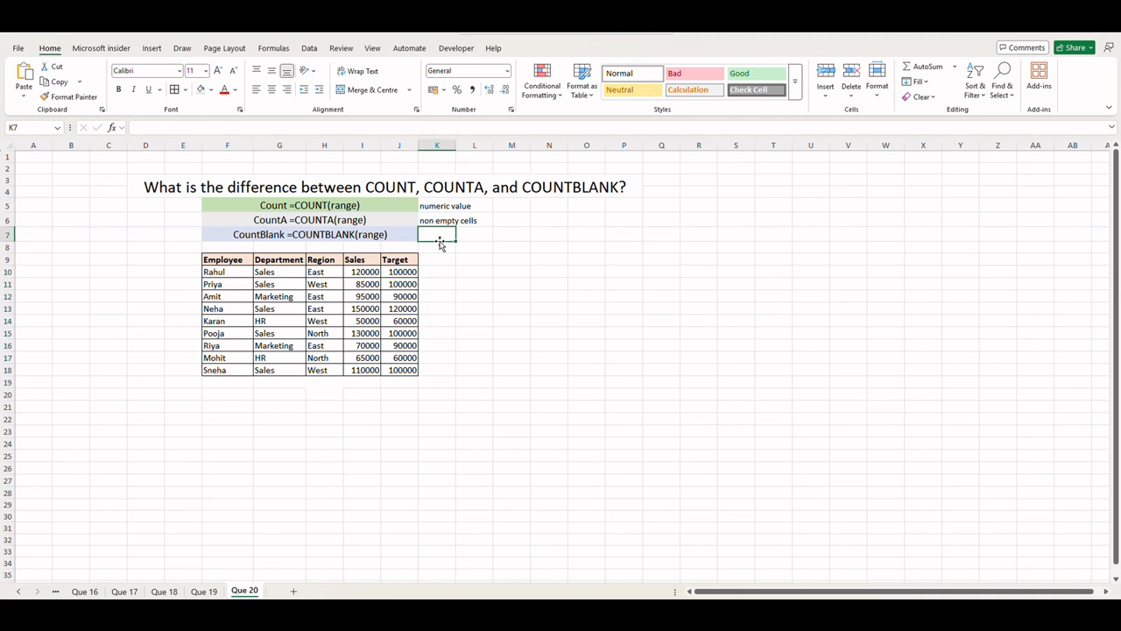
text(empty cell)
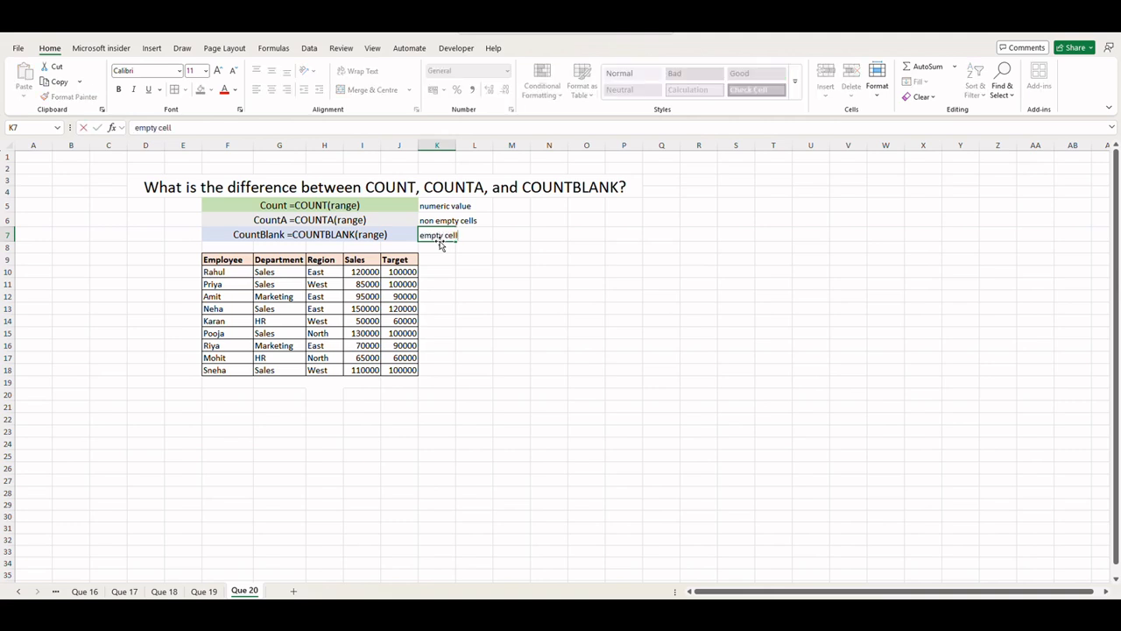
text(s)
click(466, 275)
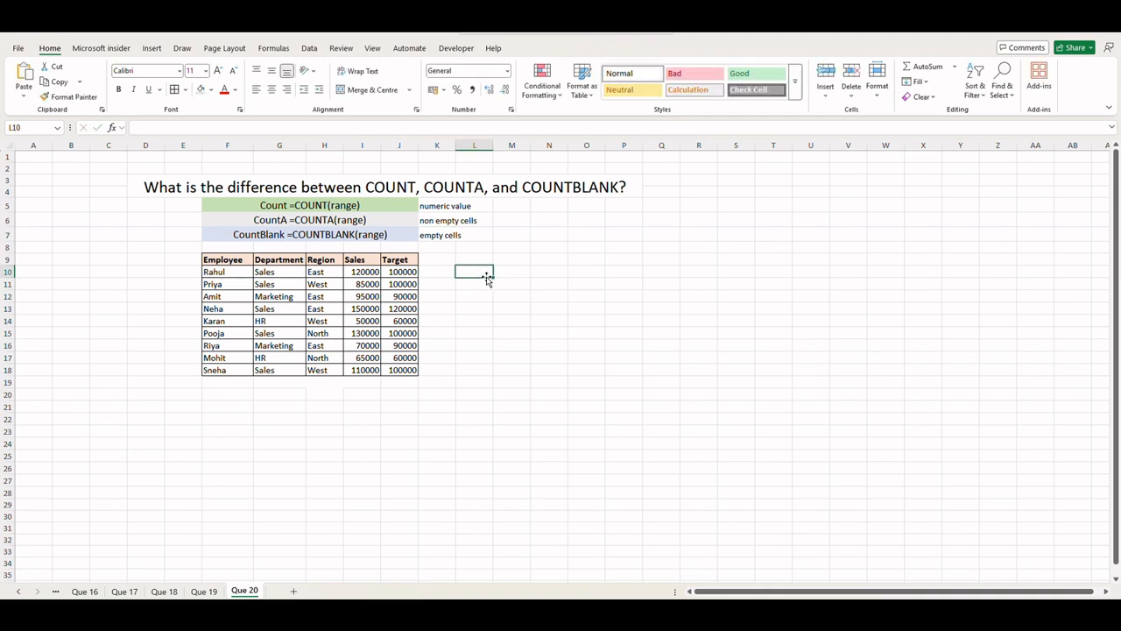
Step: Move the Sales column I9:I18 below the Region column, starting at H19
drag(364, 263, 360, 260)
key(shift+Down)
key(shift+Down)
key(shift+Down)
key(shift+Down)
key(shift+Down)
key(shift+Down)
key(shift+Down)
key(shift+Down)
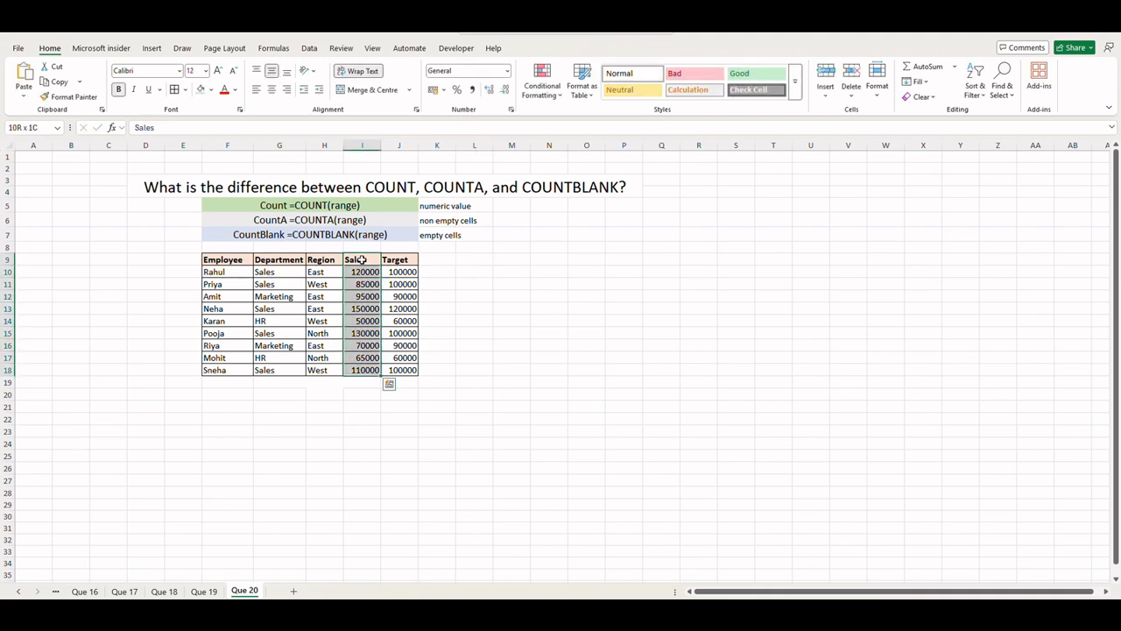
key(ctrl+c)
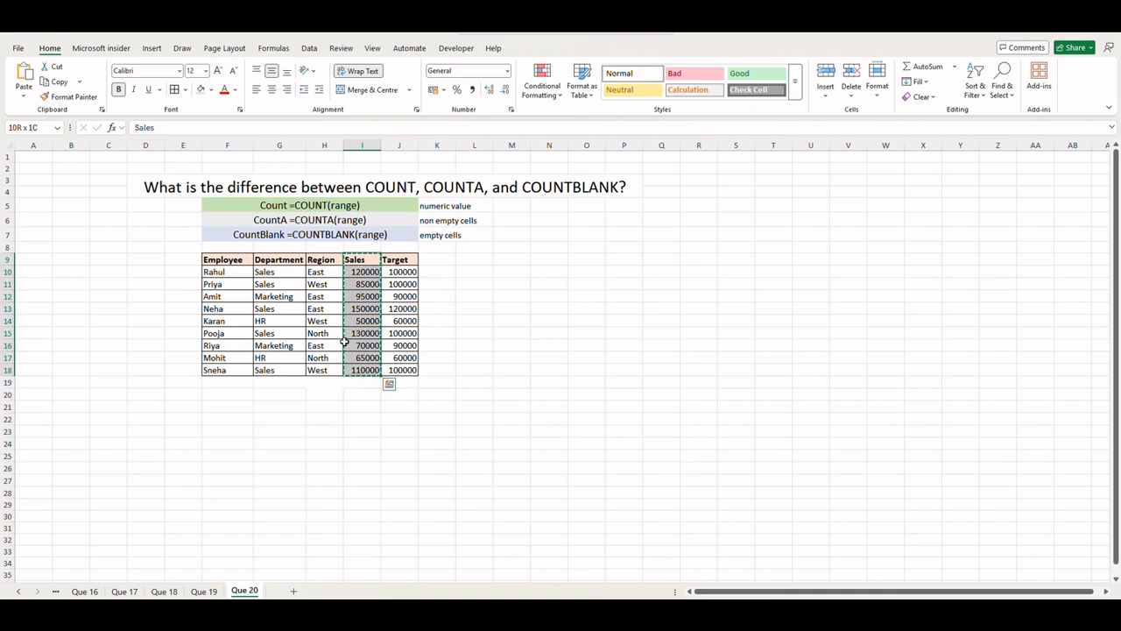
click(330, 385)
key(ctrl+v)
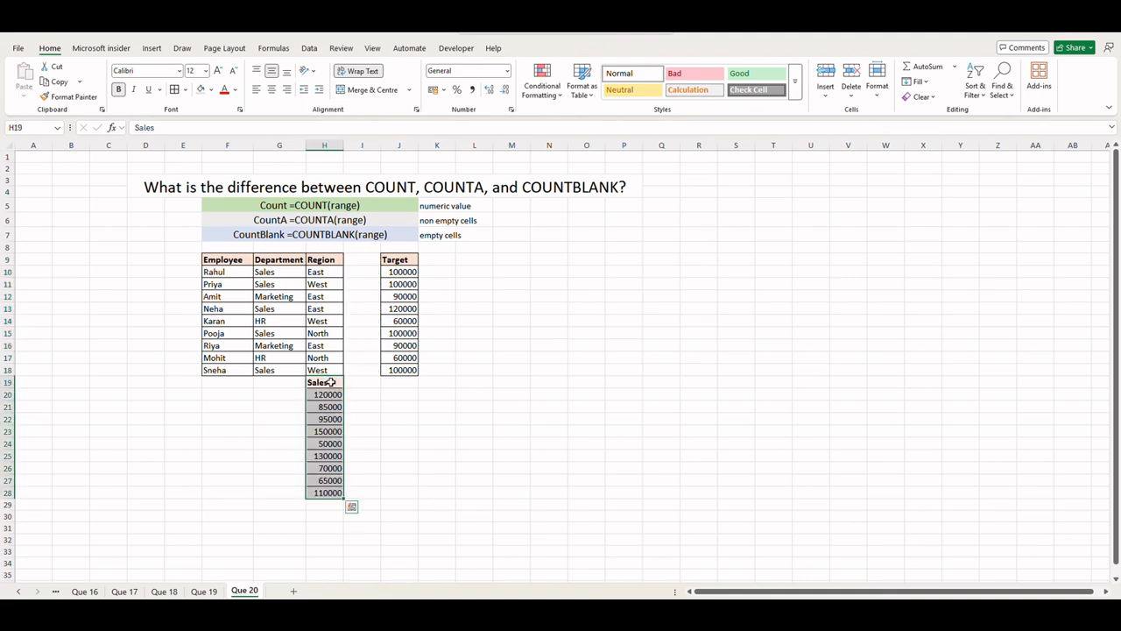
Step: Clear cells H24 and H14 to leave blanks in the combined H column range
click(407, 453)
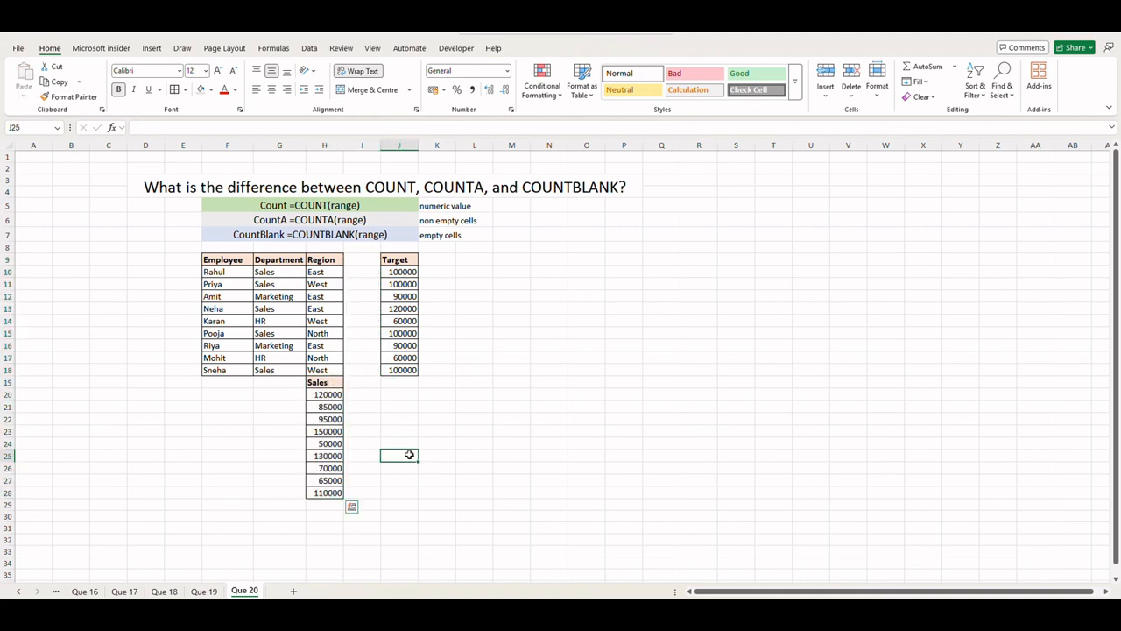
click(321, 445)
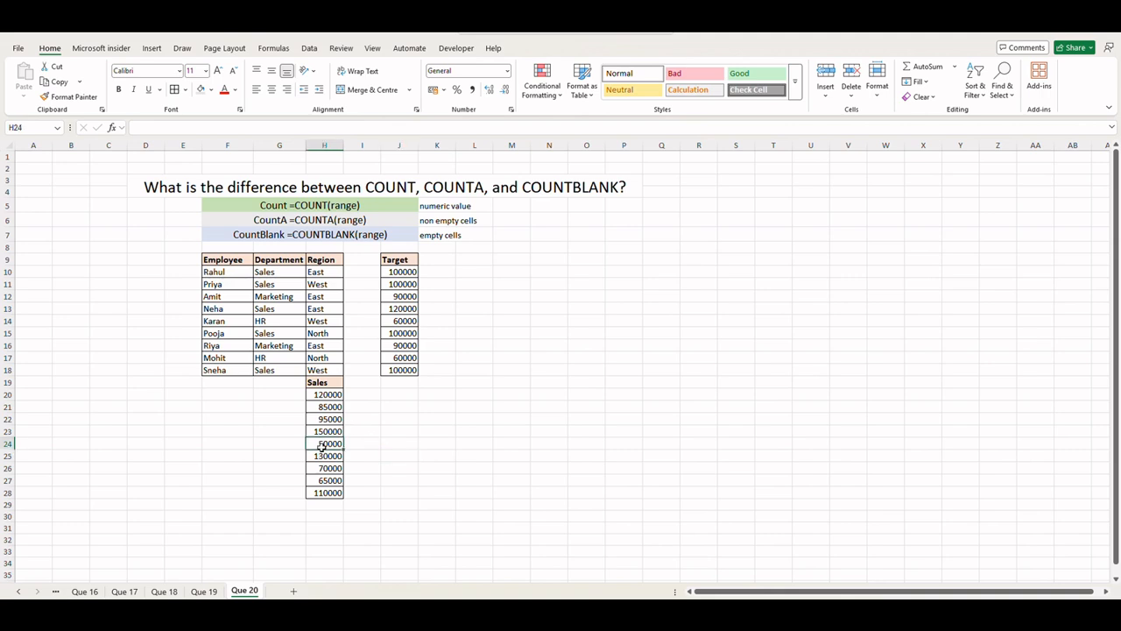
key(Delete)
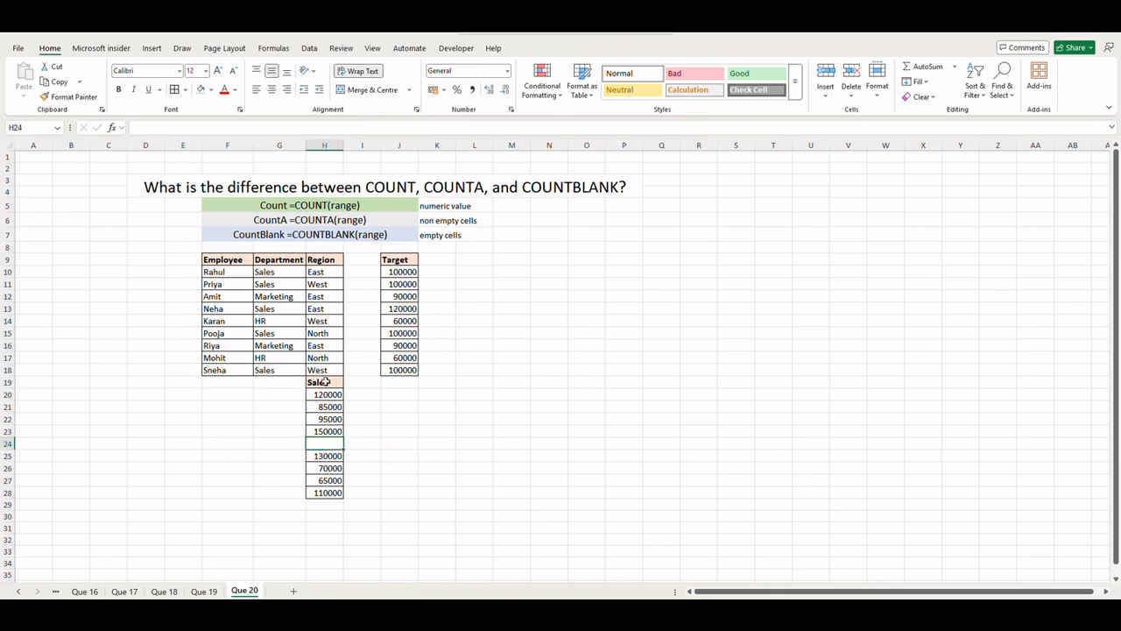
click(327, 323)
key(Delete)
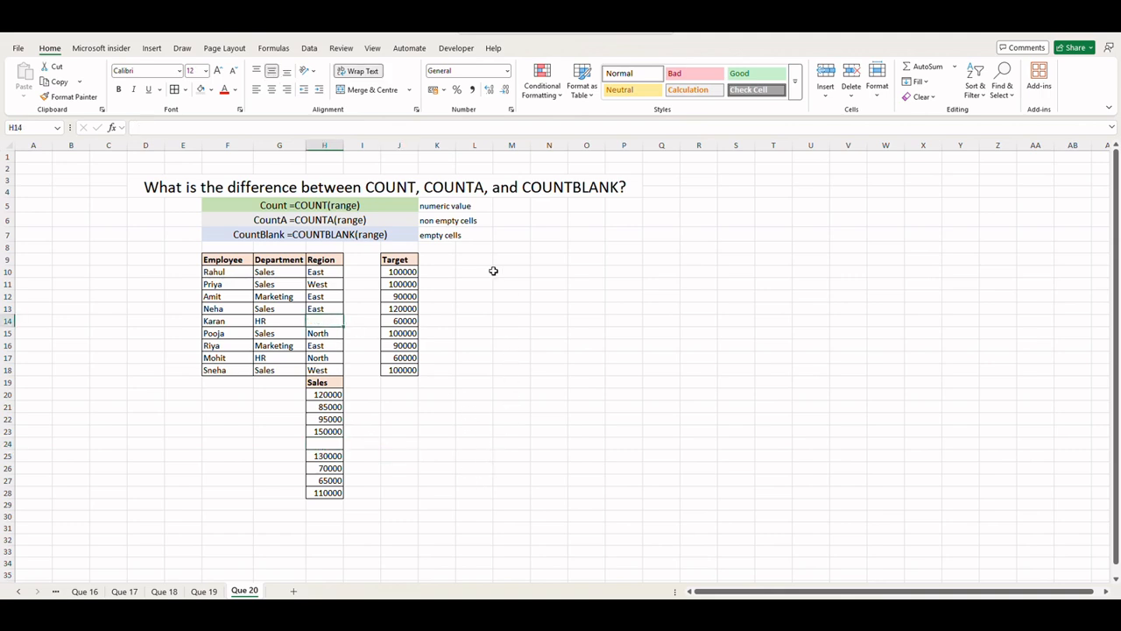
Step: Enter =COUNT(H9:H28) in N5 to count numeric values
click(543, 207)
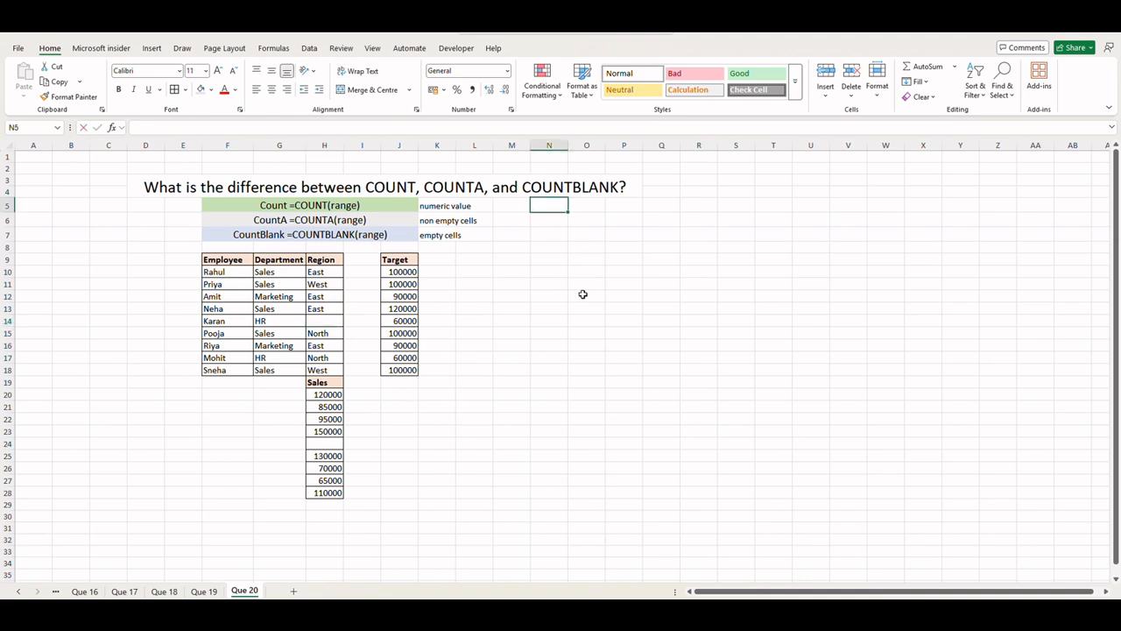
text(=)
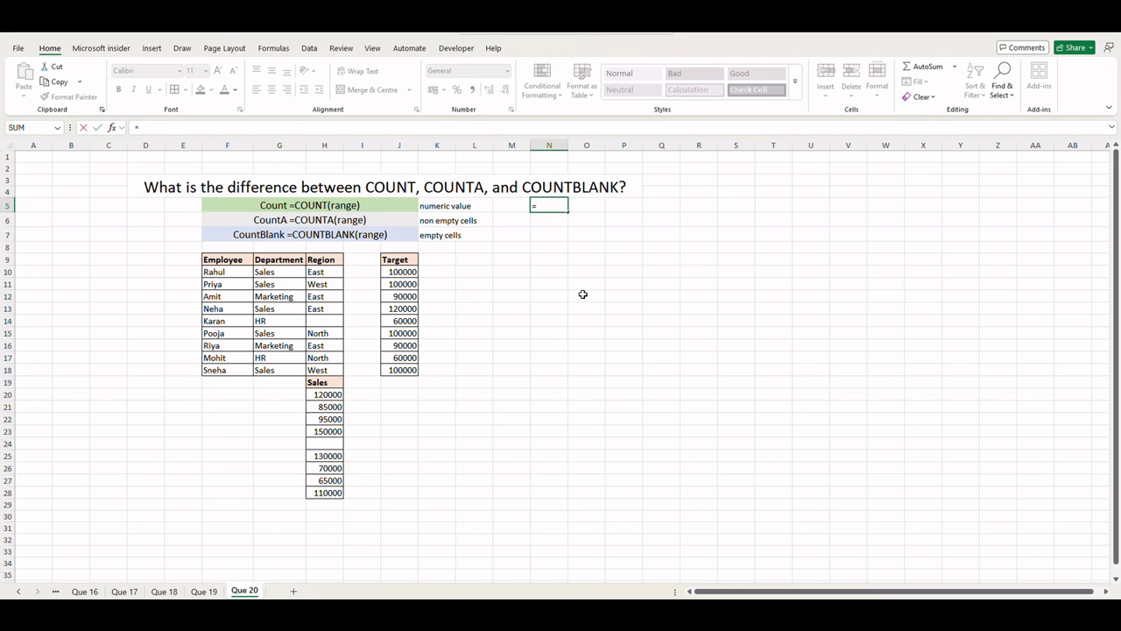
text(count)
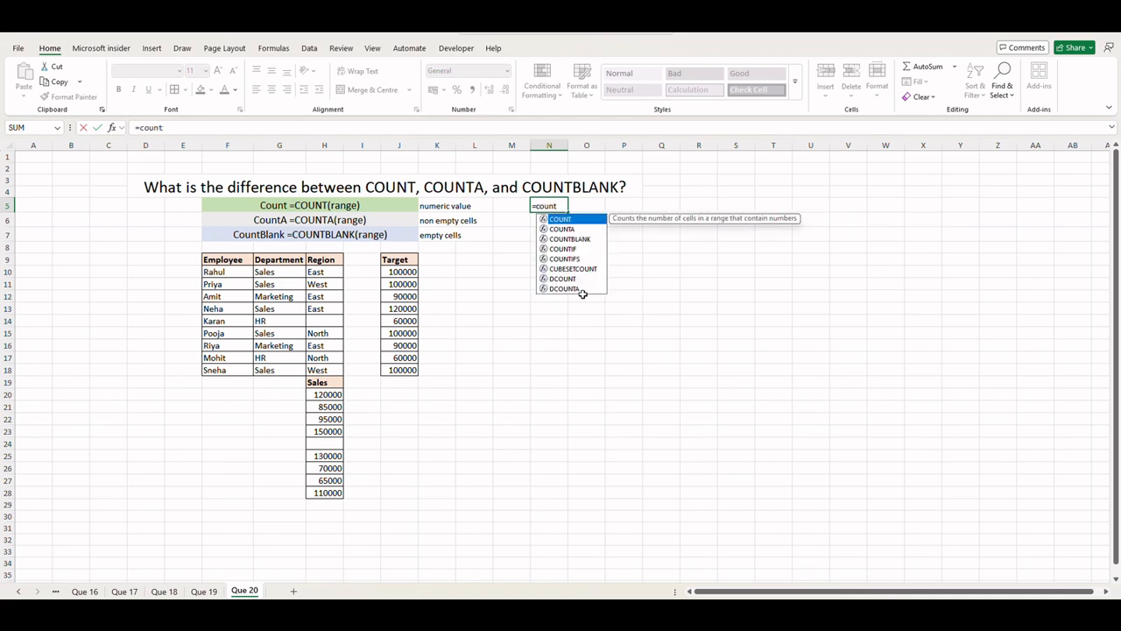
key(Tab)
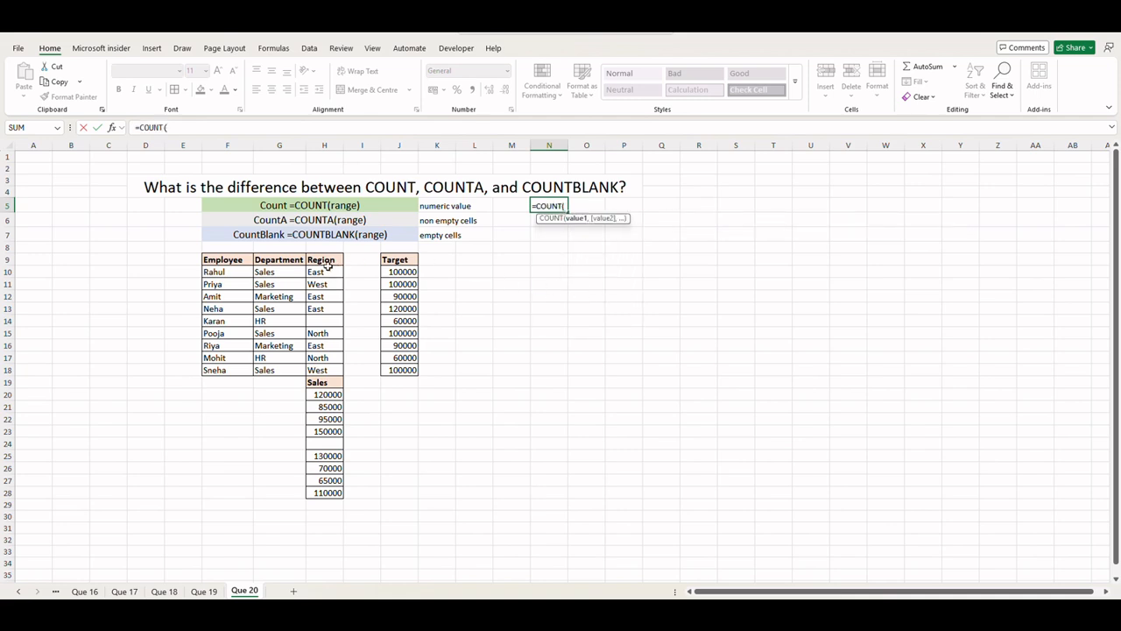
drag(324, 259, 315, 493)
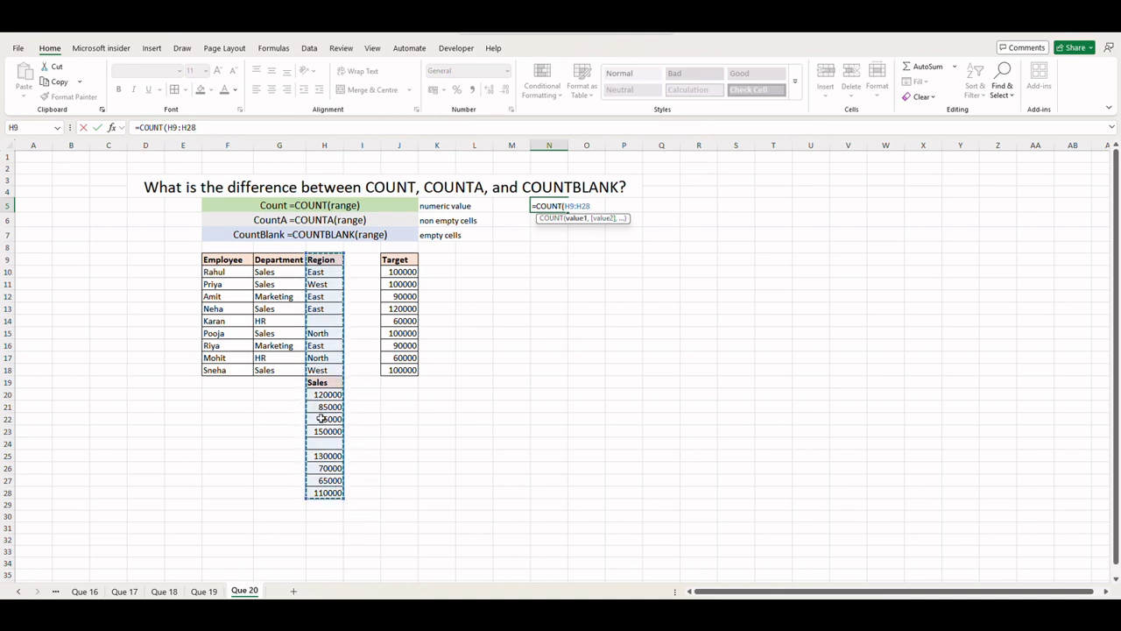
text())
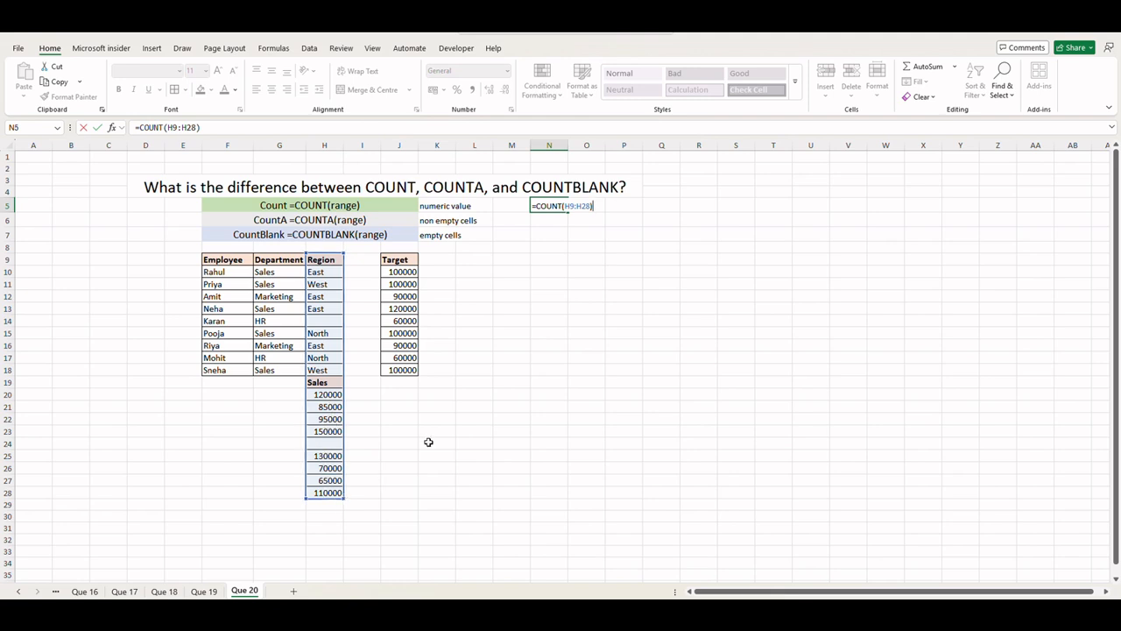
key(Return)
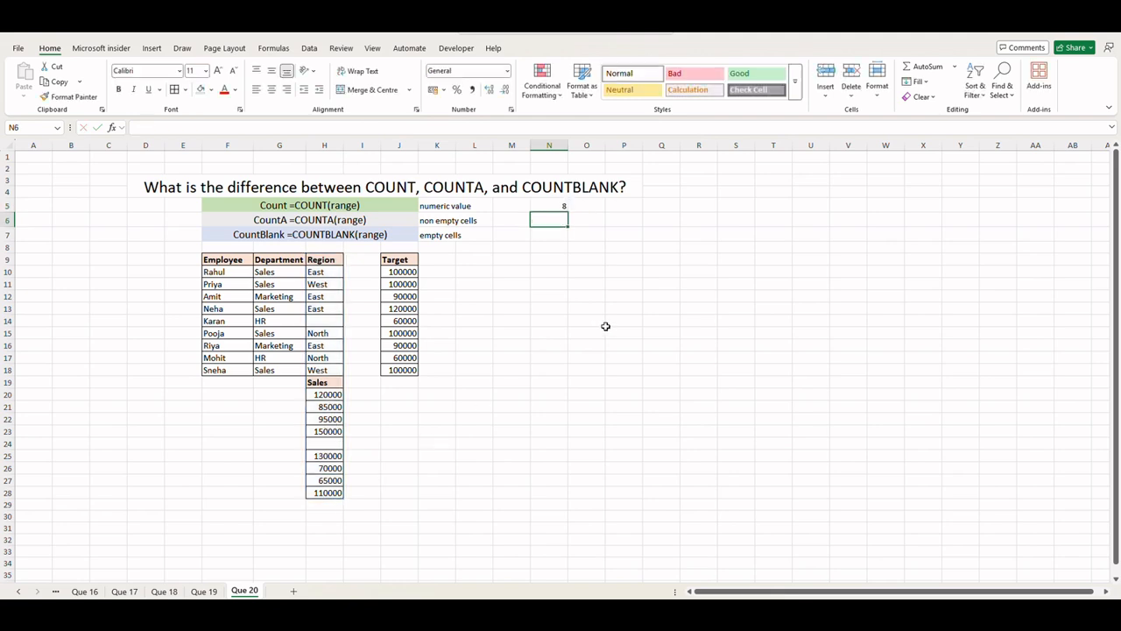
Step: Set the font size of N5 to 14
click(550, 206)
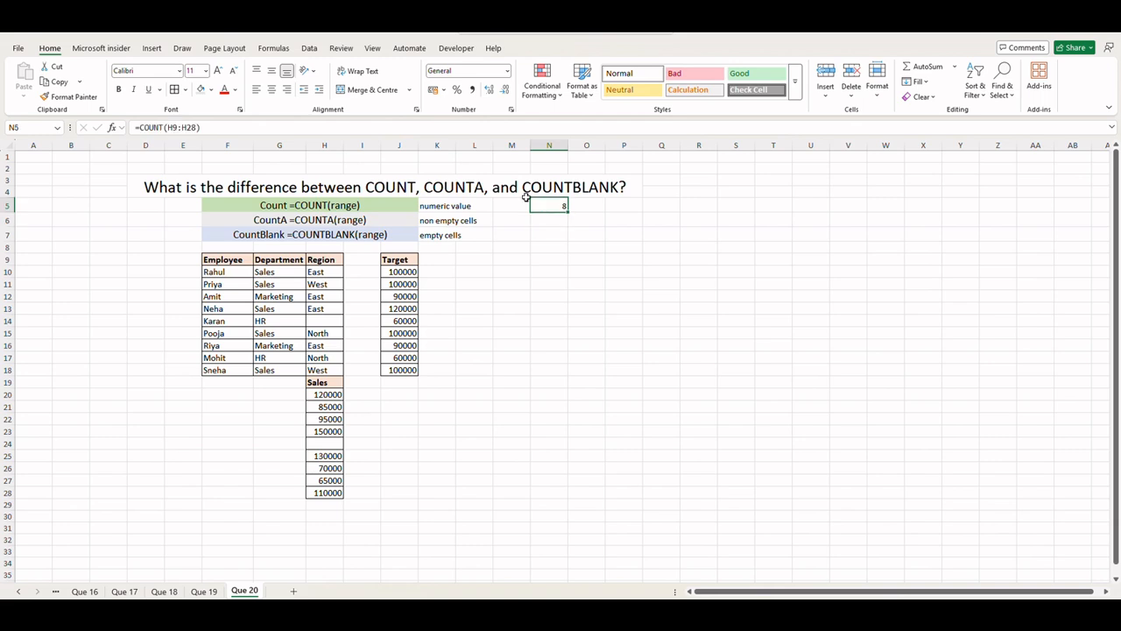
click(205, 70)
click(194, 158)
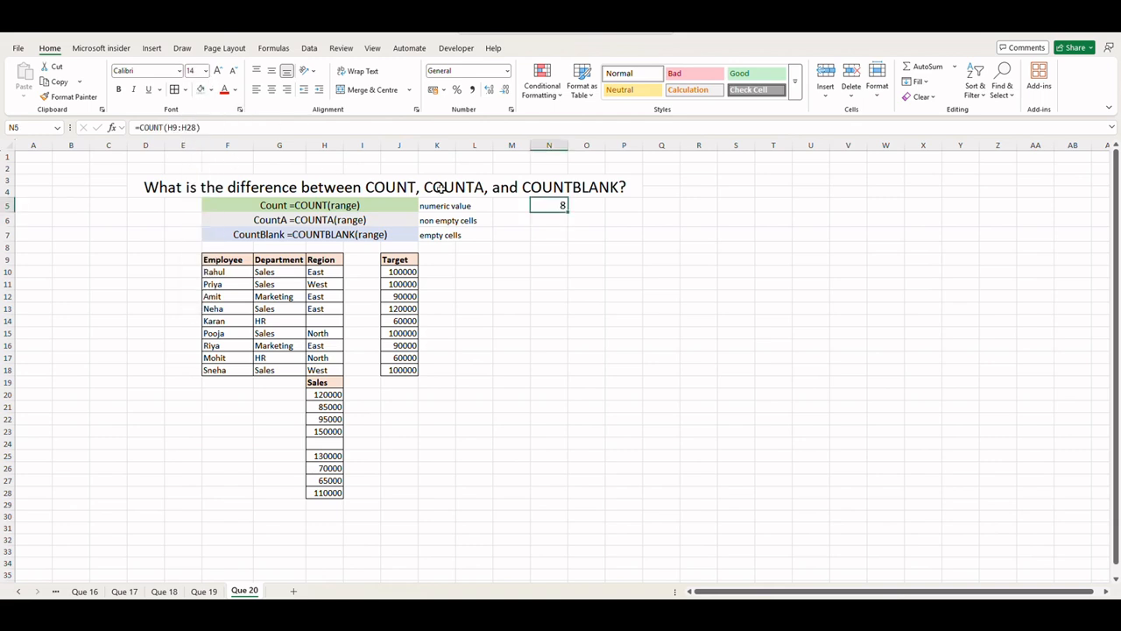
Step: Enter =COUNTA(H9:H28) in N6 to count non-empty cells
click(563, 222)
double_click(551, 221)
text(=)
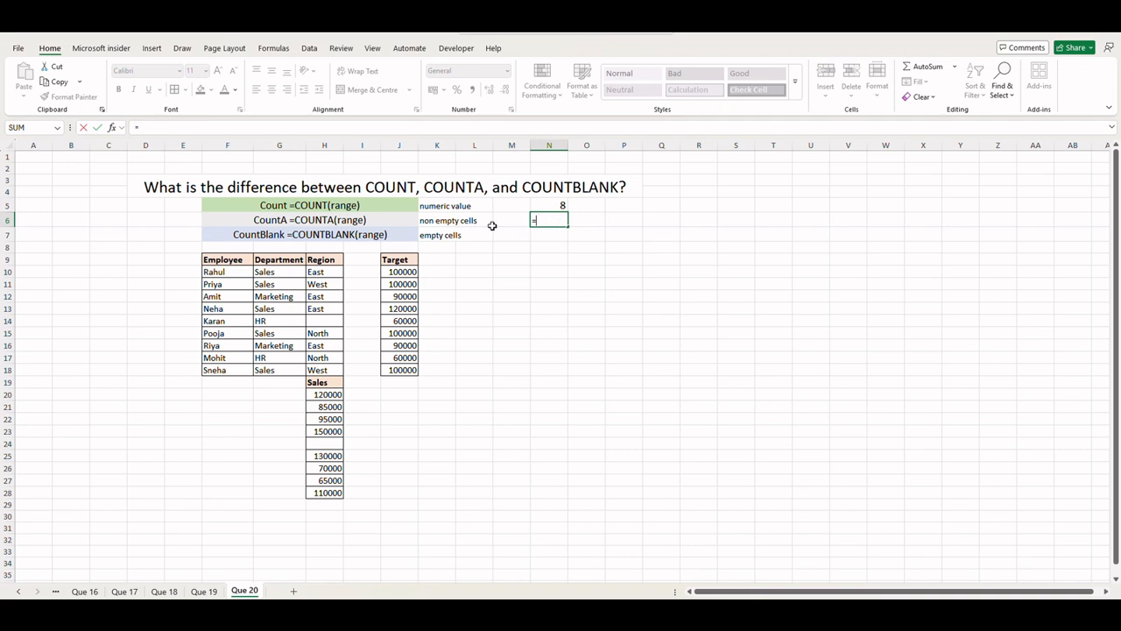
text(count)
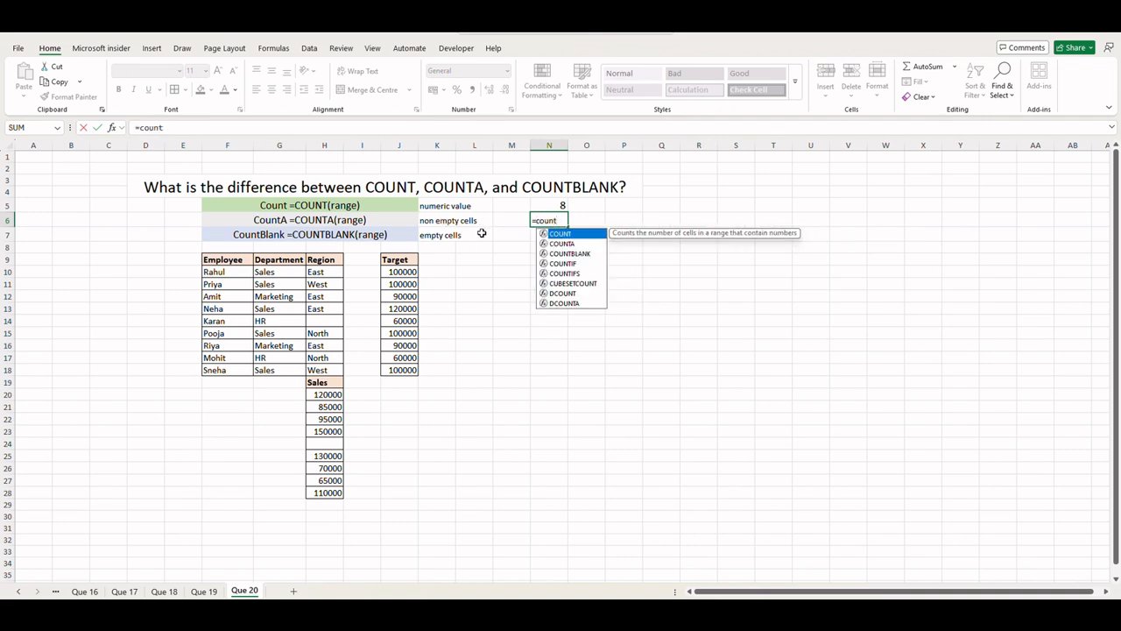
key(Down)
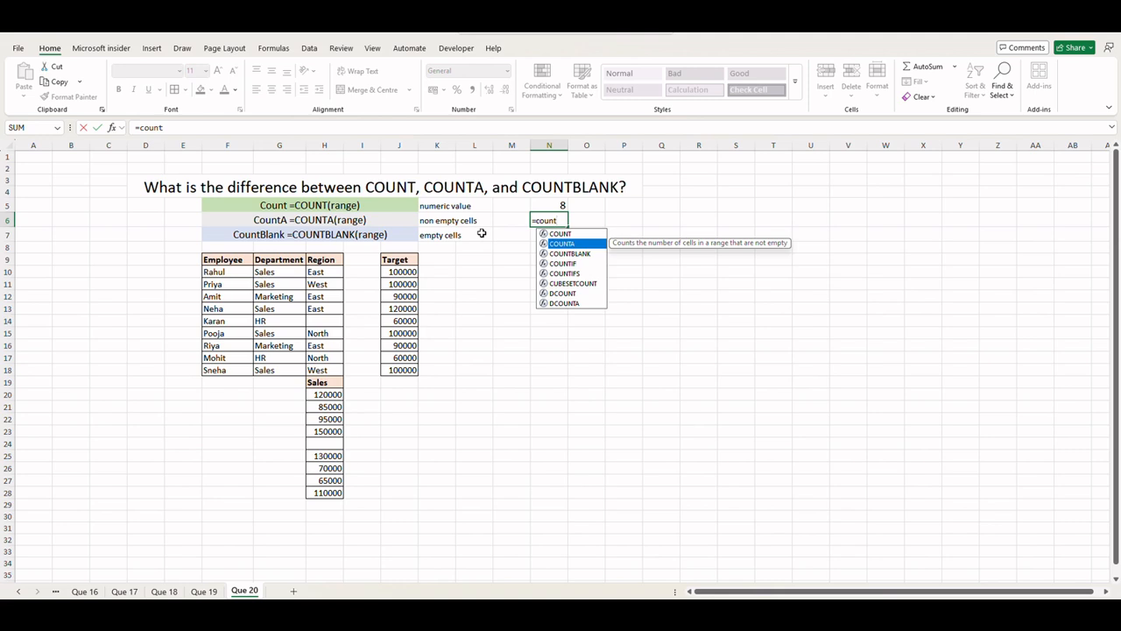
key(Tab)
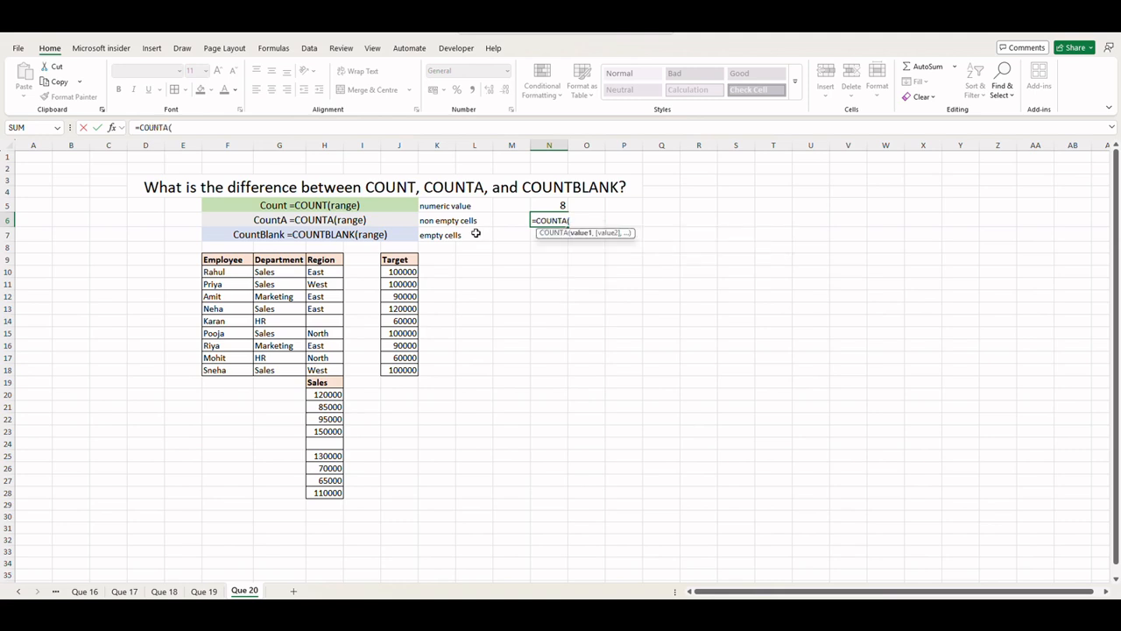
click(326, 261)
drag(326, 261, 322, 491)
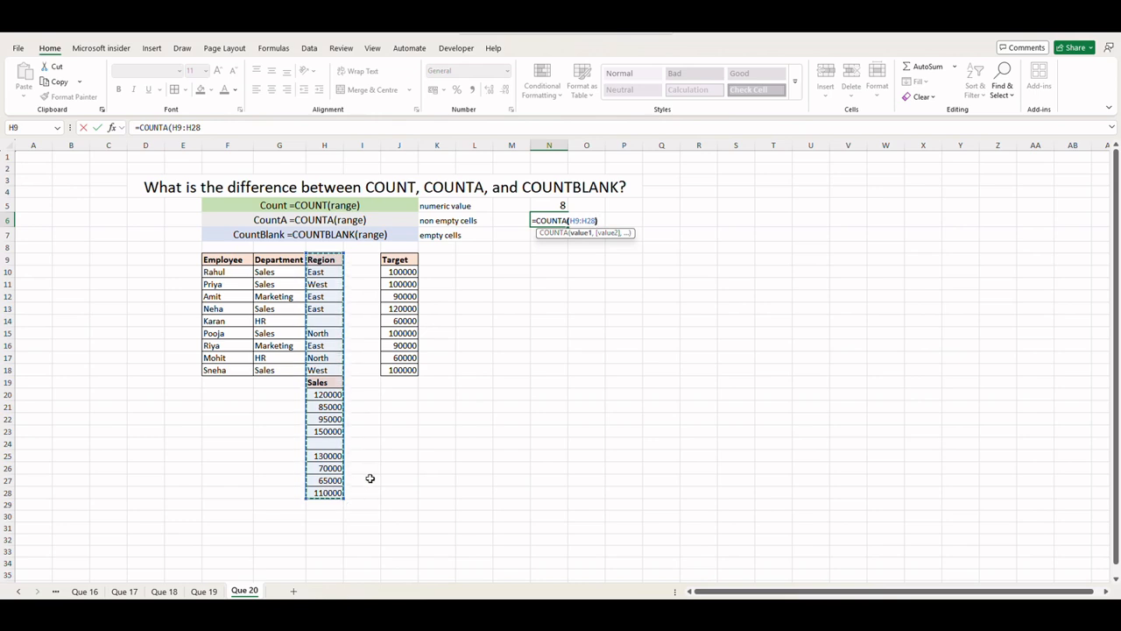
text())
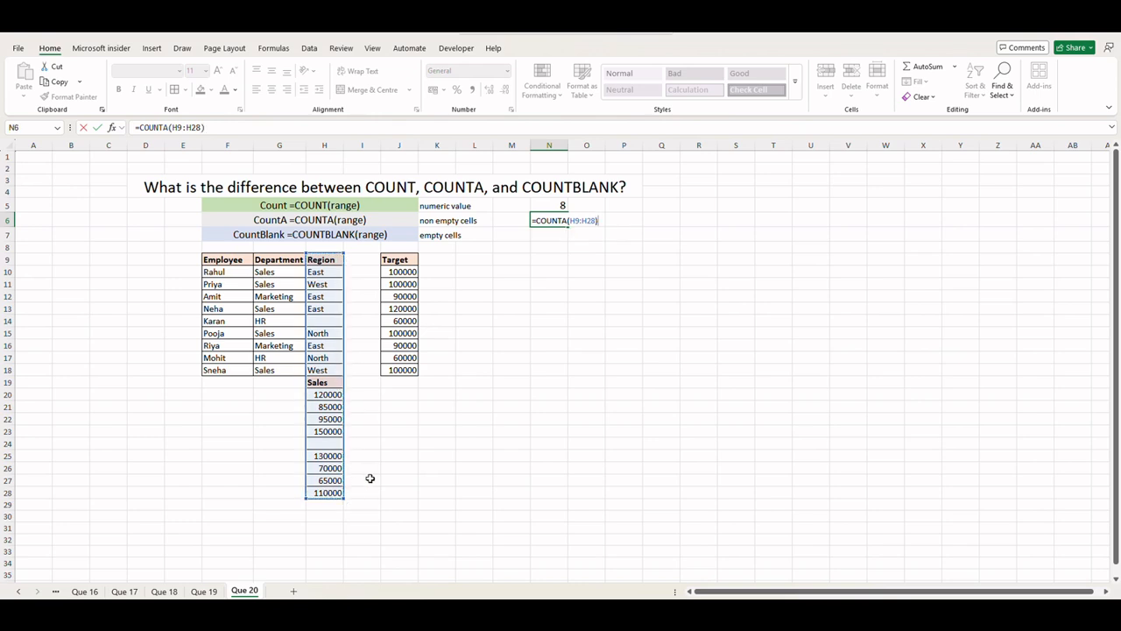
key(Return)
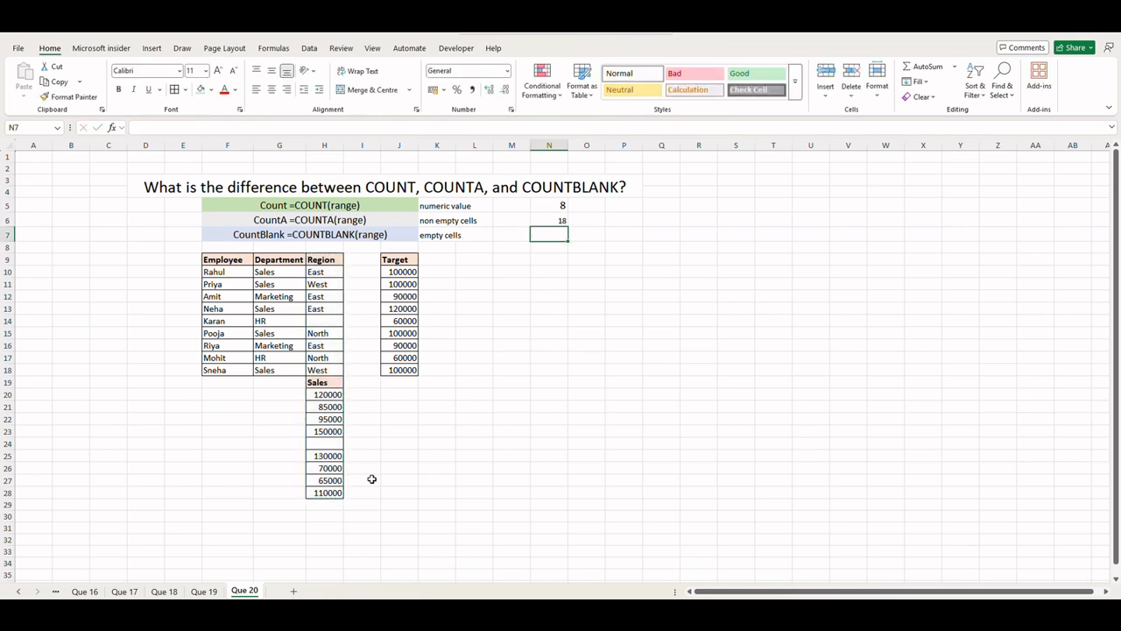
Step: Increase the font size of the COUNTA result in N6 to match N5
click(557, 219)
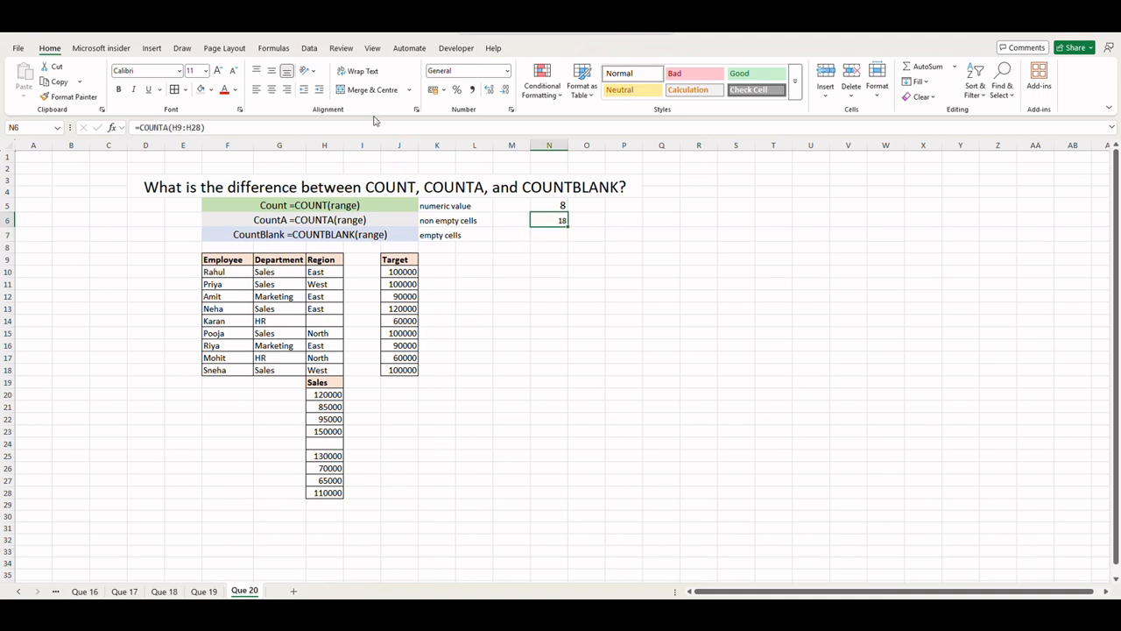
click(205, 70)
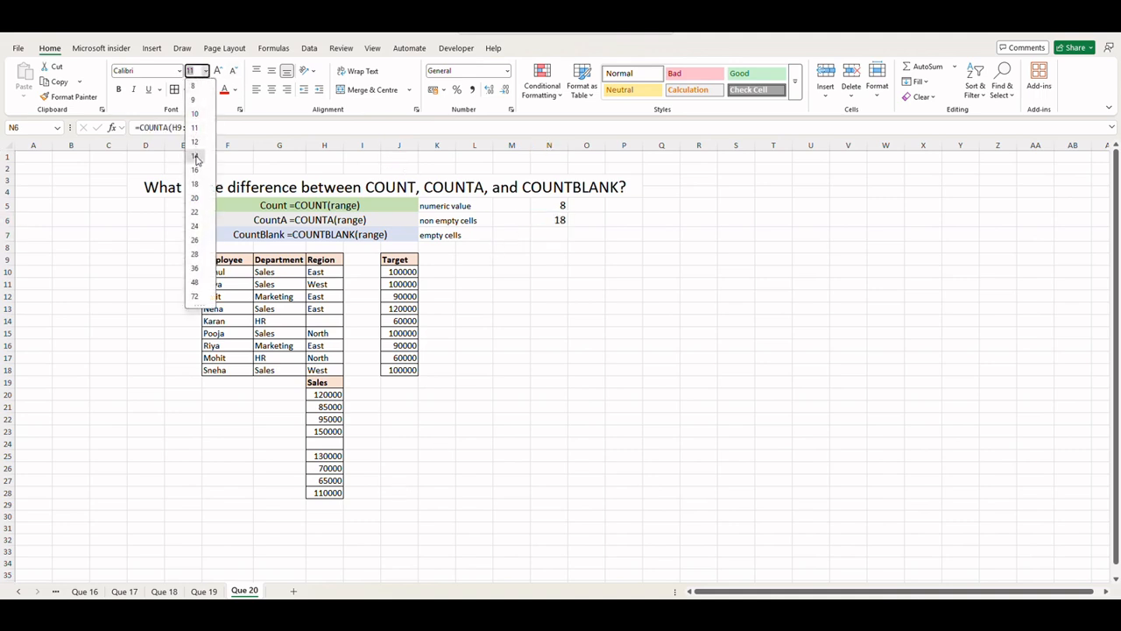
click(194, 143)
click(331, 273)
click(327, 262)
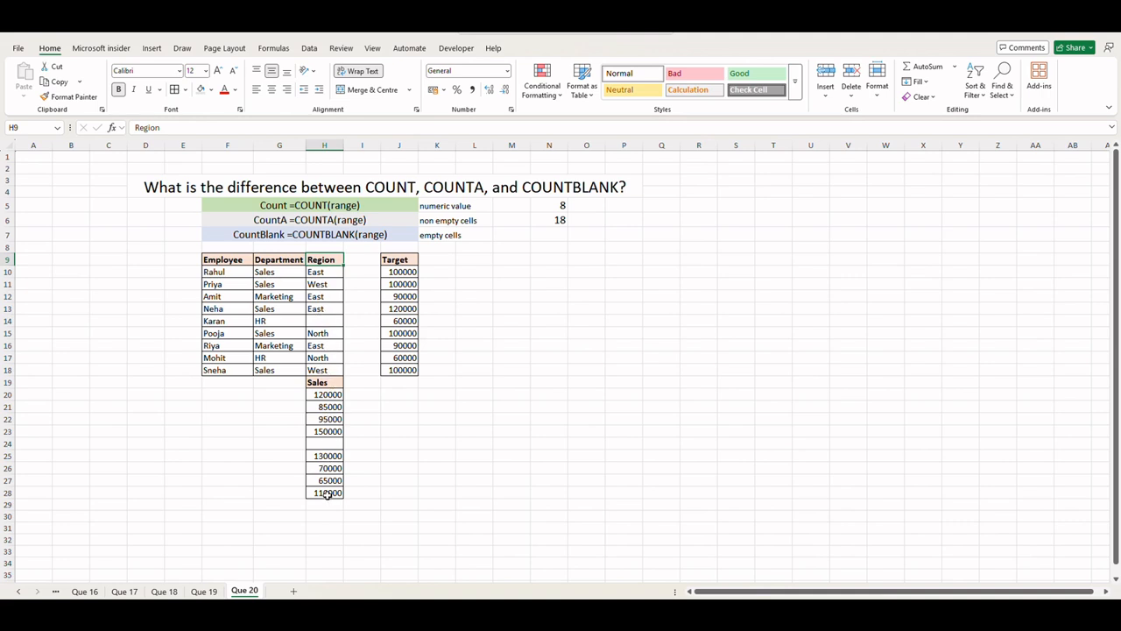
Step: Enter =COUNTBLANK(H9:H28) in N7 to count the empty cells in the H column range
click(543, 239)
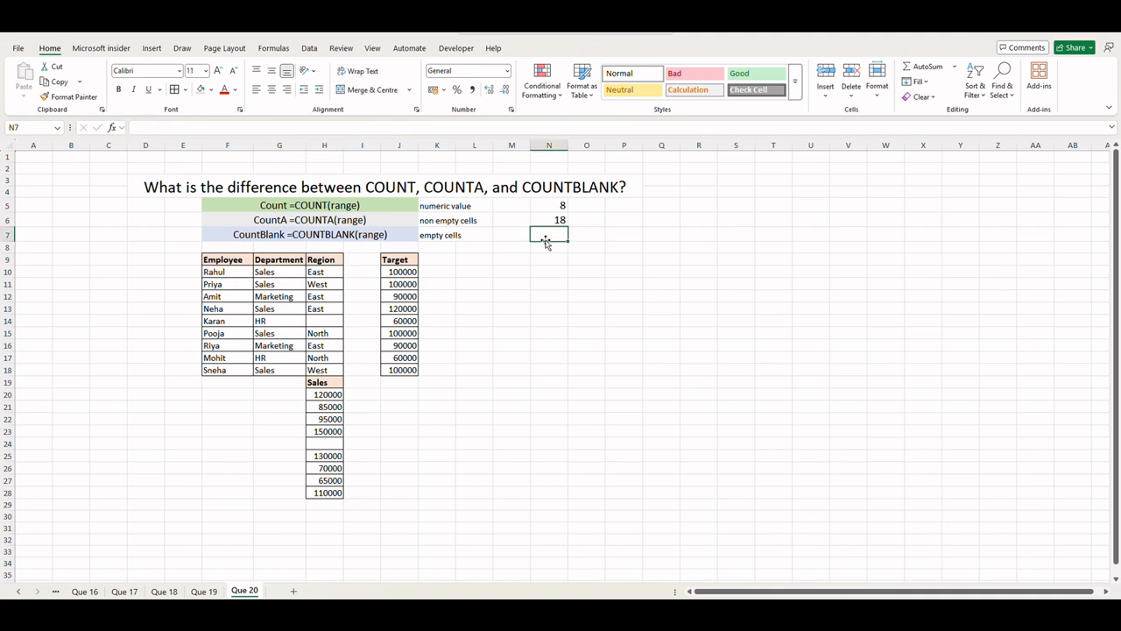
text(=count)
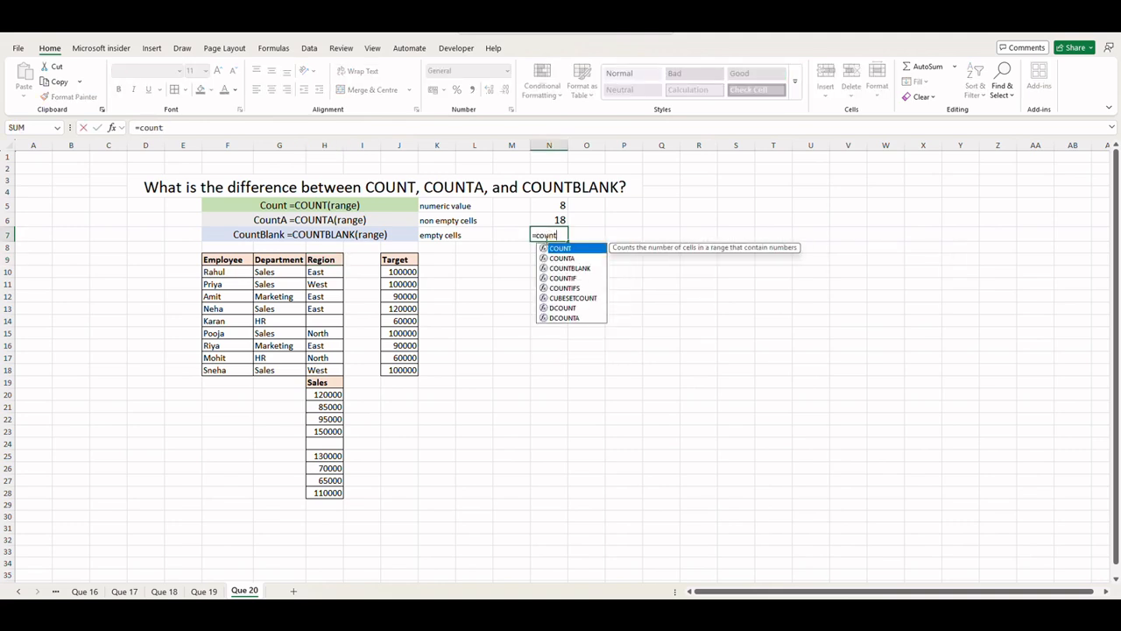
key(Down)
key(Down)
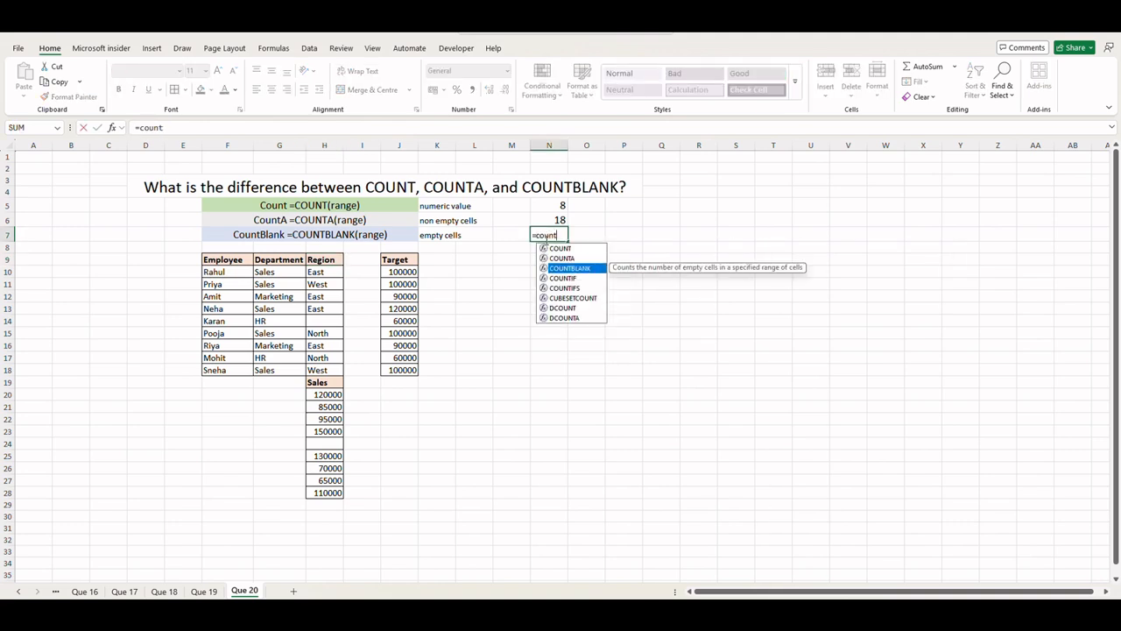
key(Tab)
drag(317, 261, 305, 497)
text())
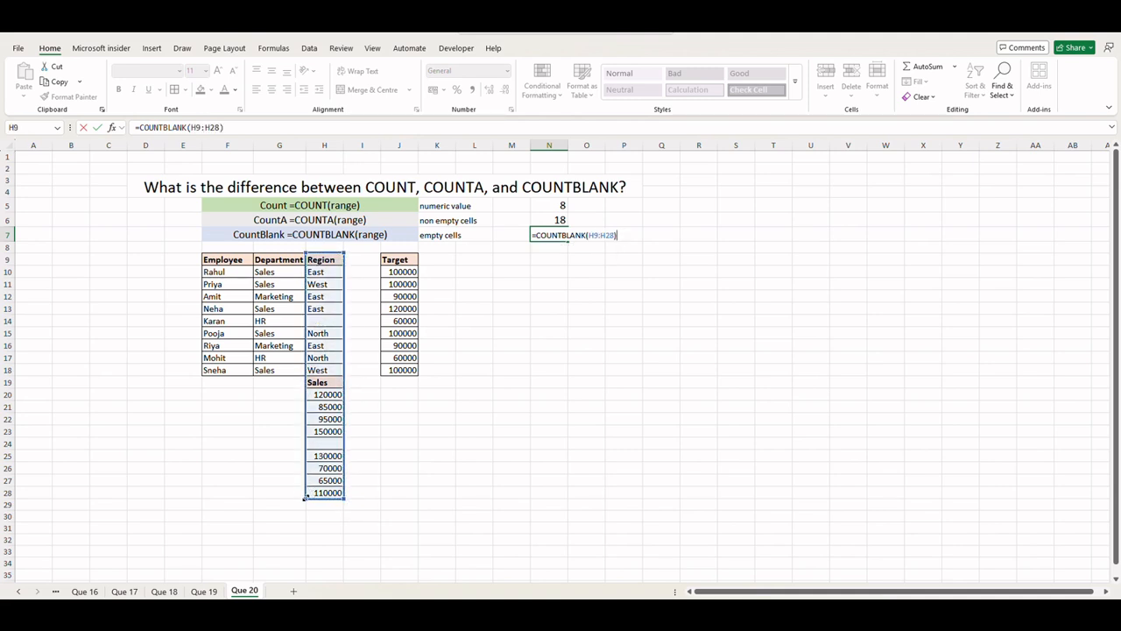
key(Return)
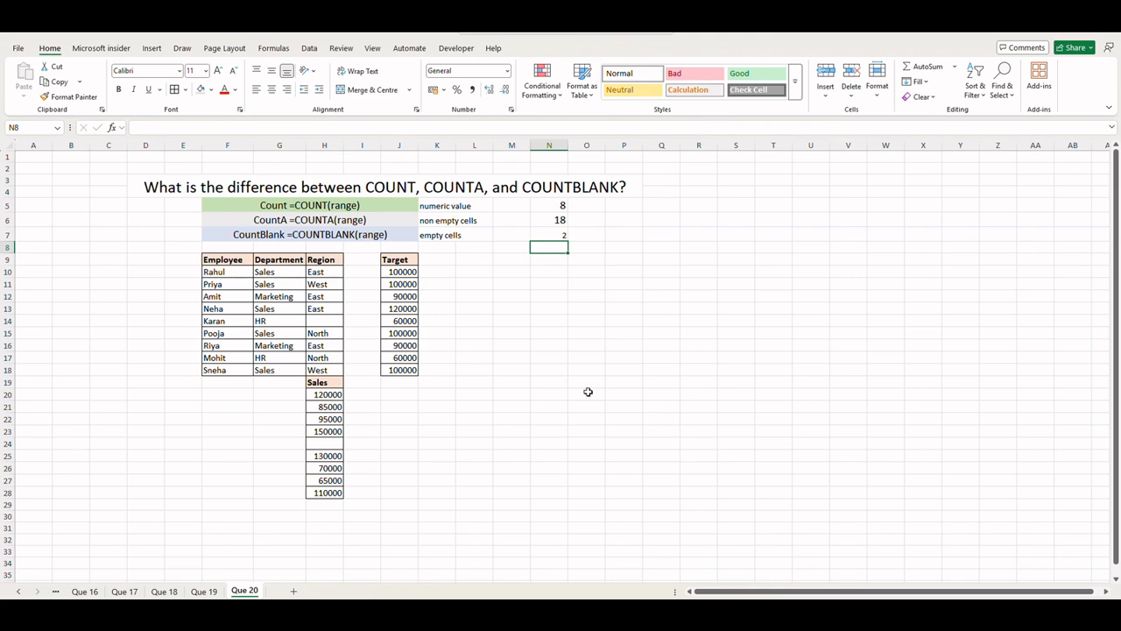
click(316, 444)
click(329, 317)
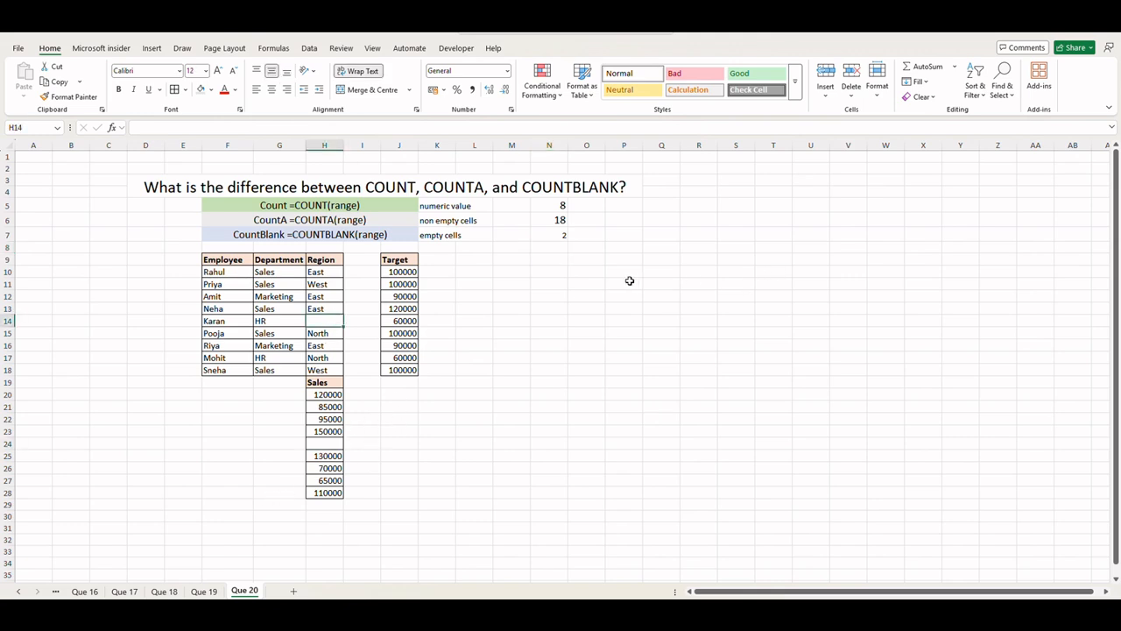